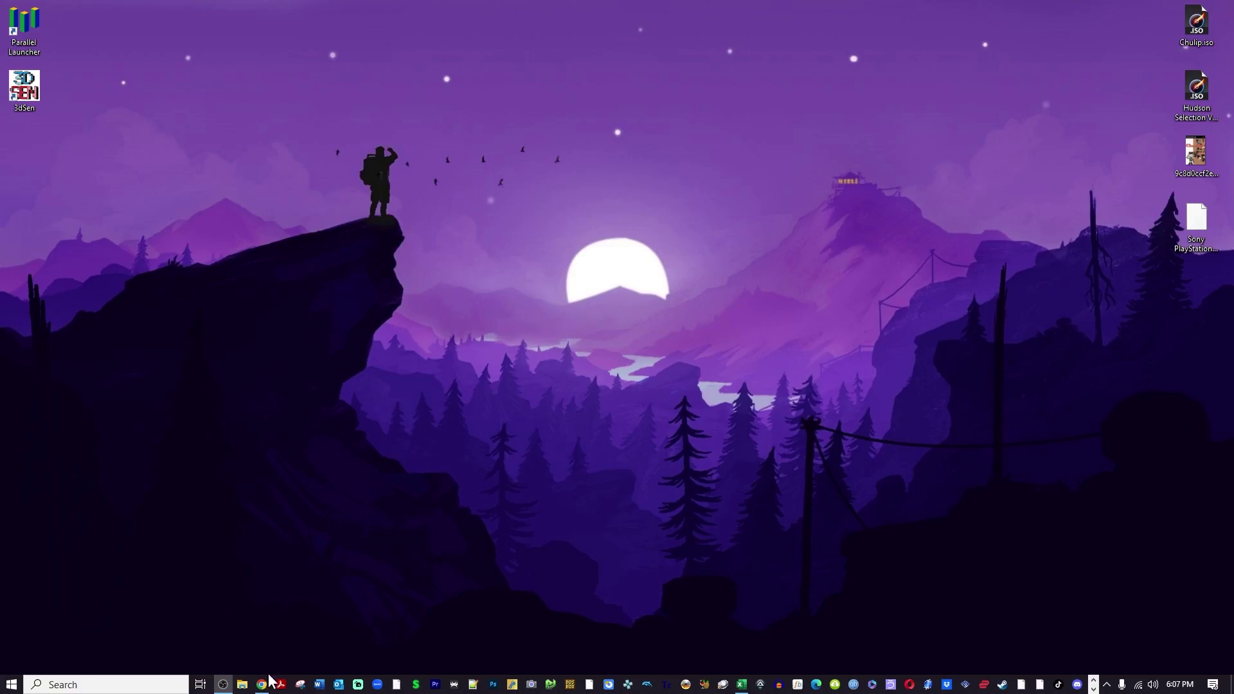
# Step: Switch to Chrome and open the full PCSX2 playlist of the Denver Gamer YouTube channel
pyautogui.click(262, 685)
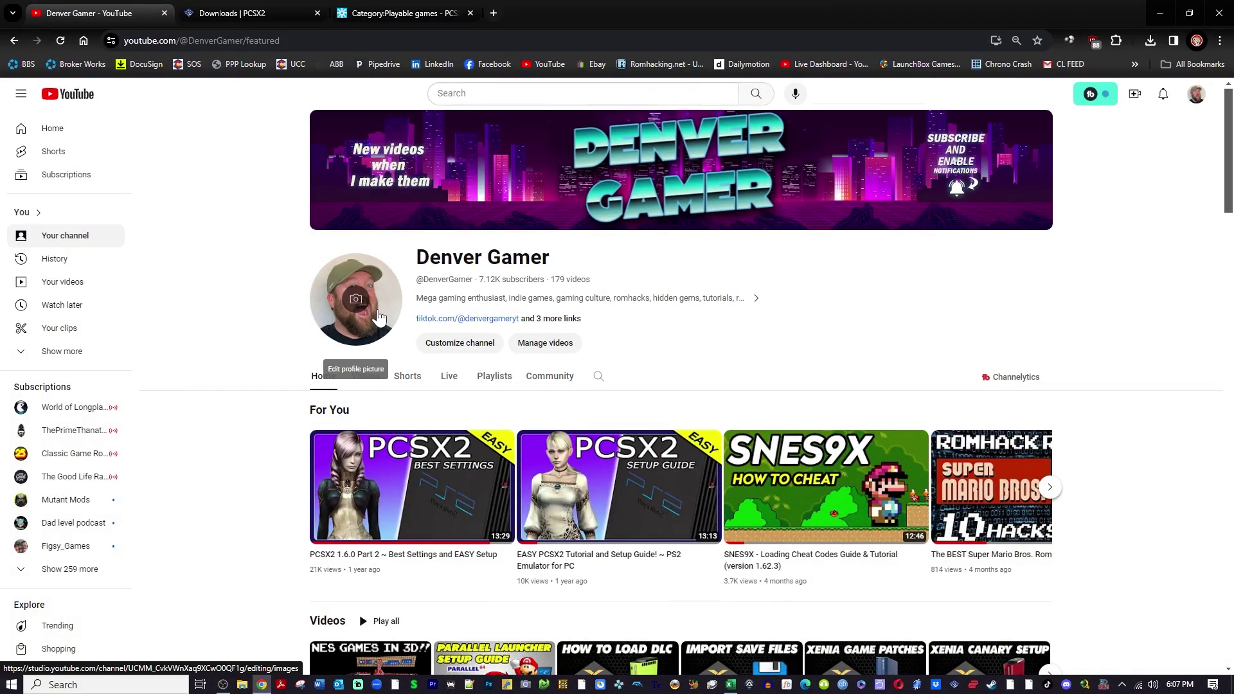
pyautogui.click(497, 380)
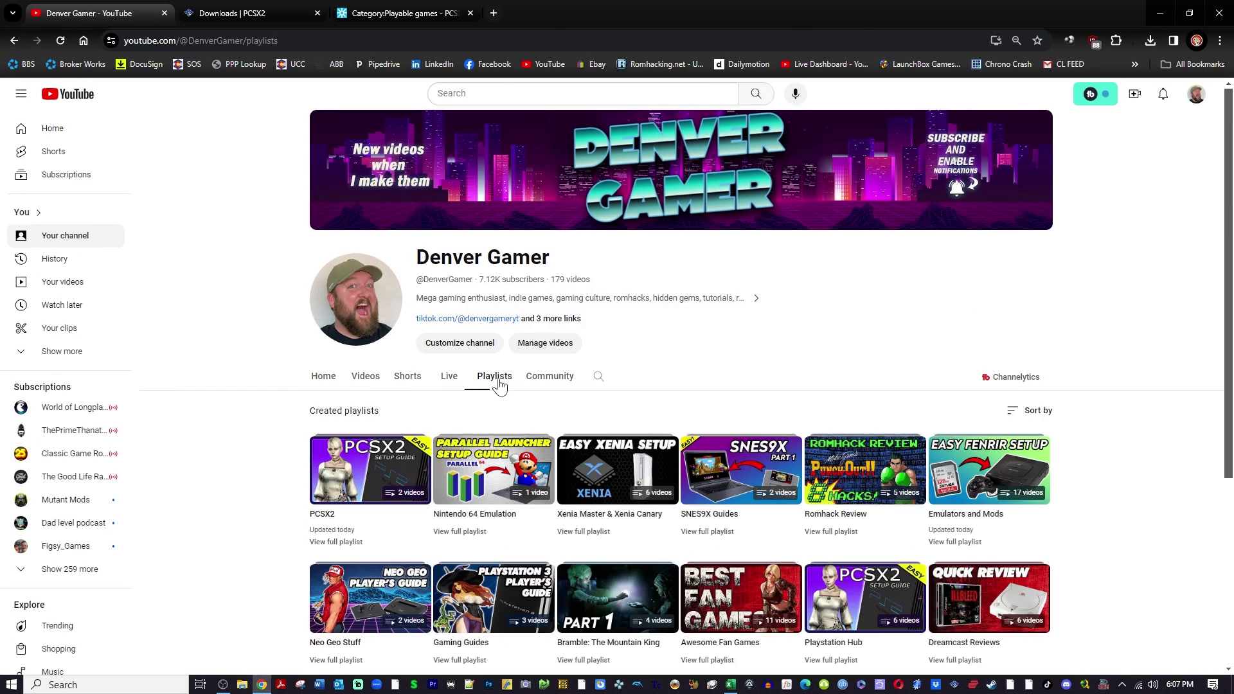
pyautogui.click(324, 543)
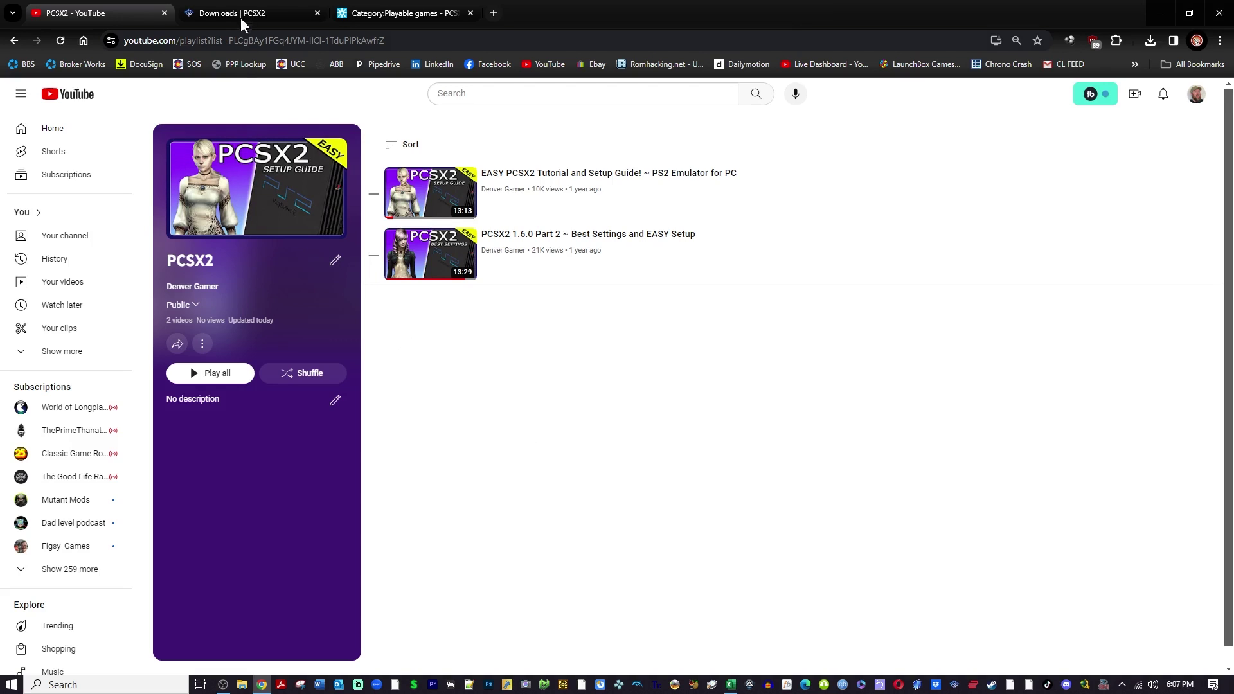
# Step: Download the Windows build of PCSX2 nightly release v1.7.5659 to the Desktop and minimize the browser
pyautogui.click(241, 18)
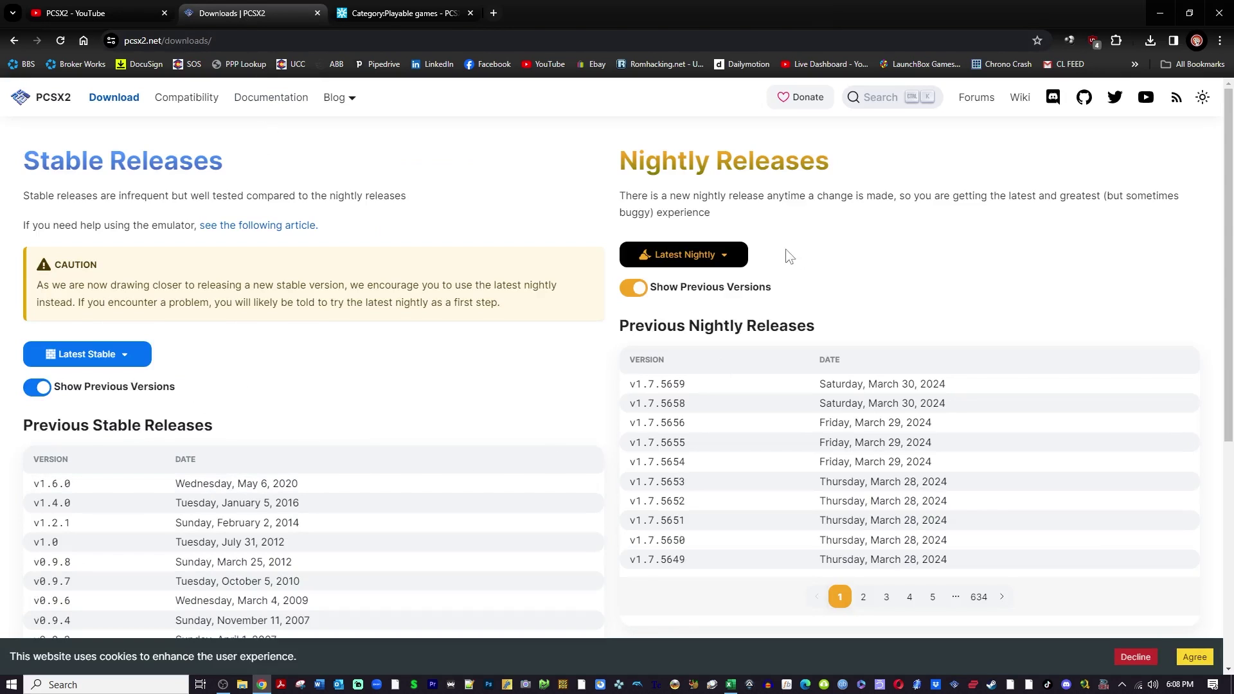
pyautogui.scroll(-1, 732, 328)
pyautogui.scroll(-3, 723, 341)
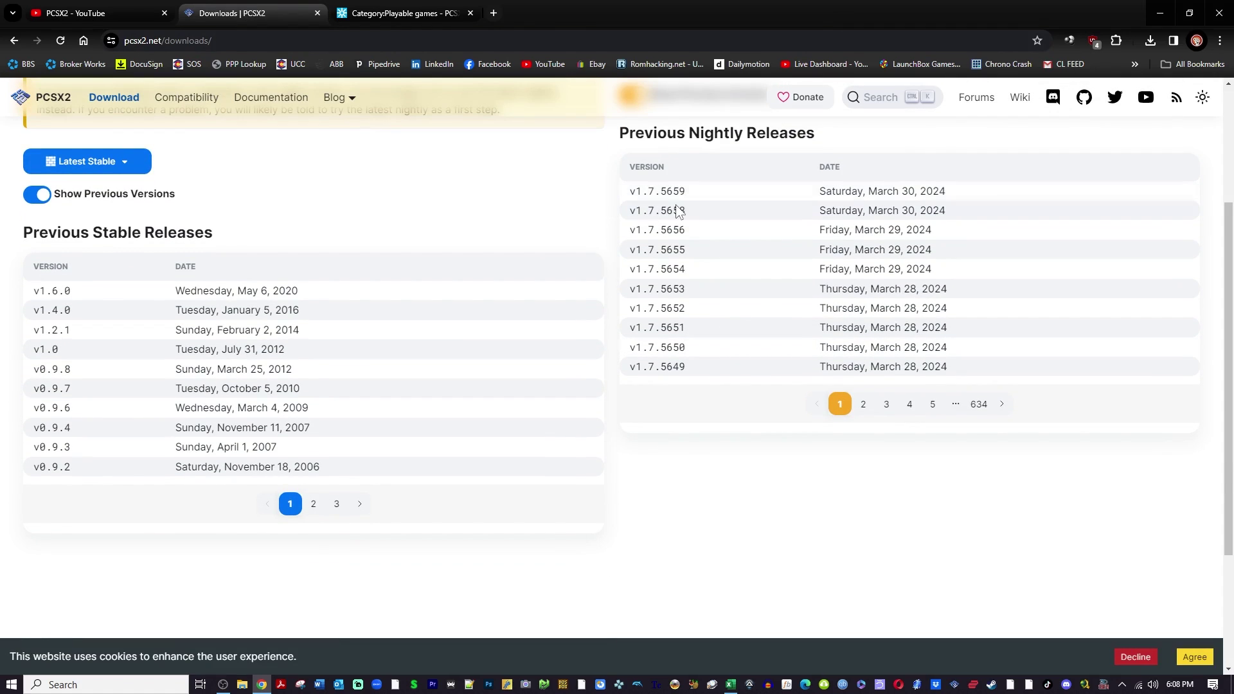
pyautogui.click(696, 195)
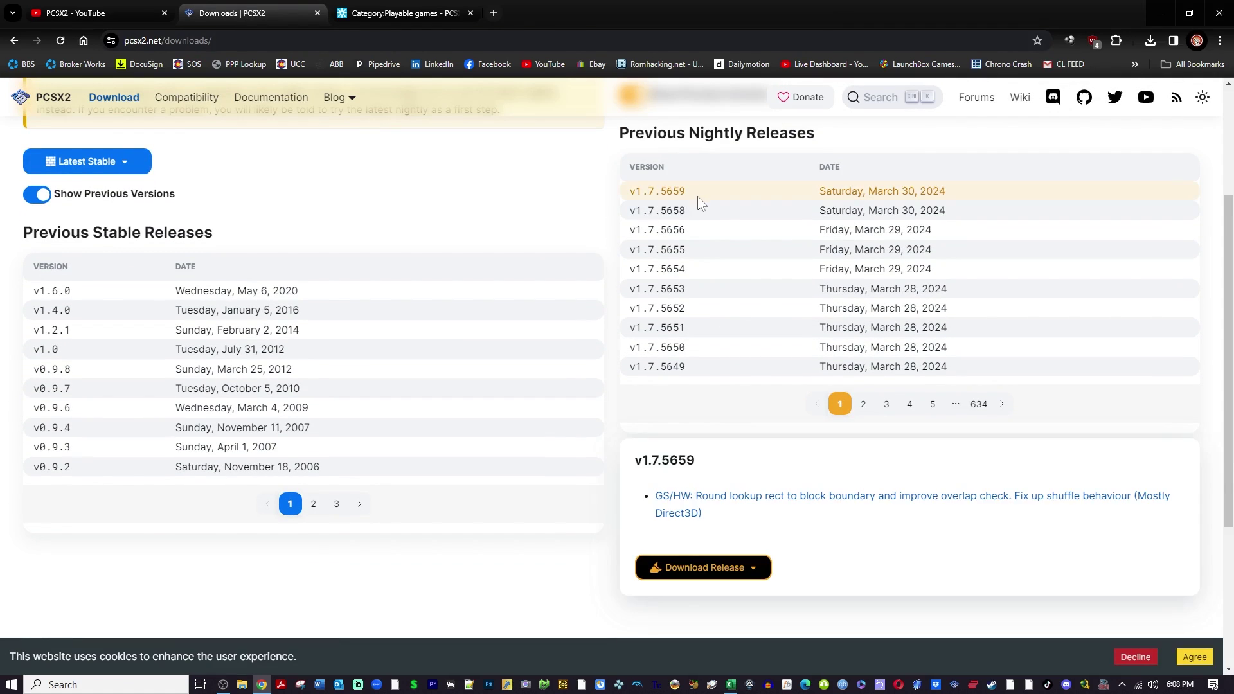
pyautogui.click(728, 572)
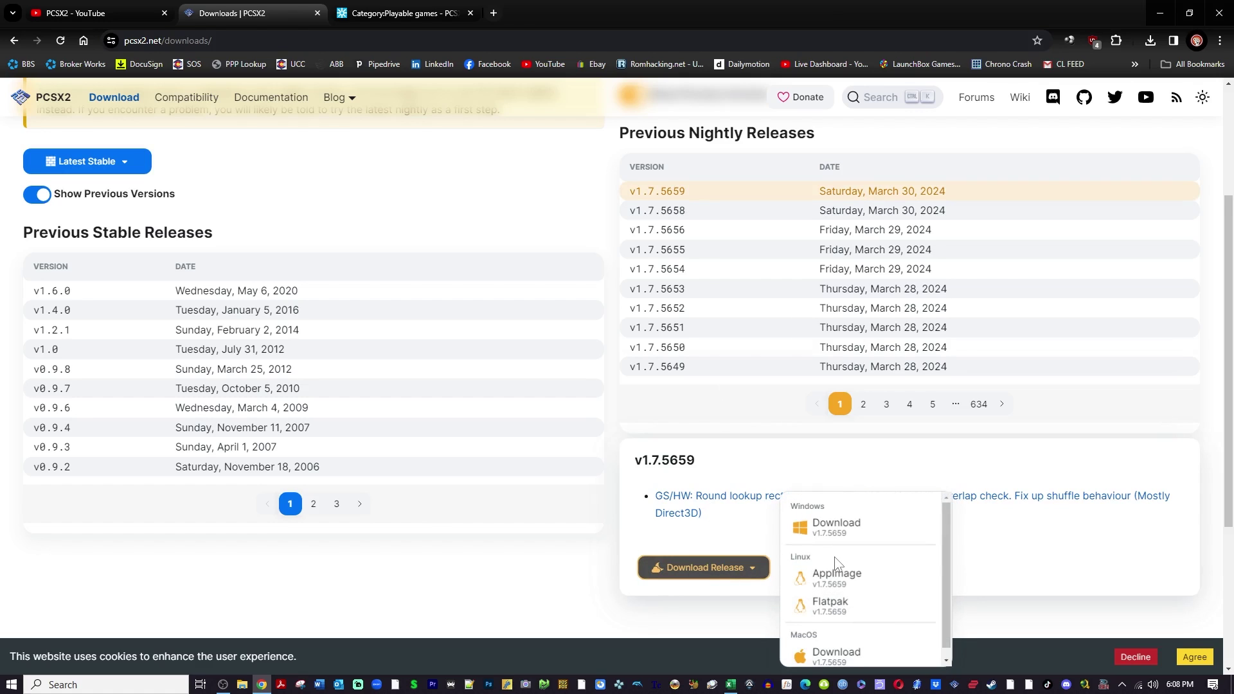
pyautogui.scroll(-1, 838, 564)
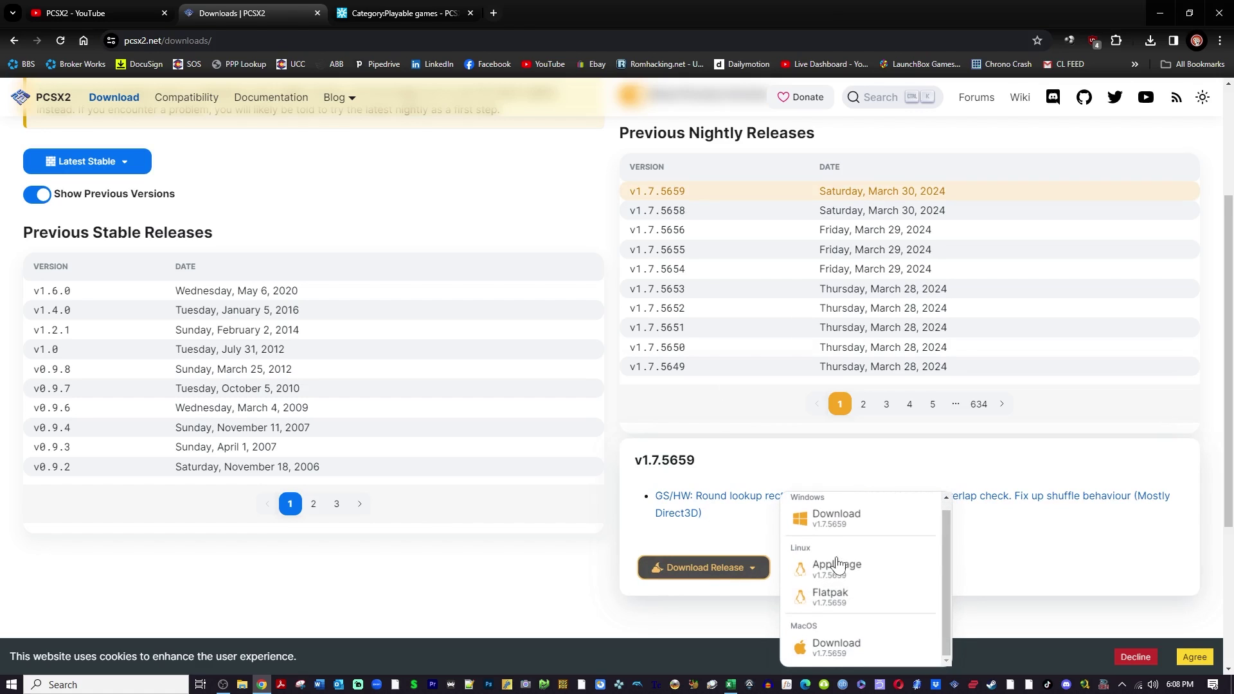
pyautogui.click(839, 518)
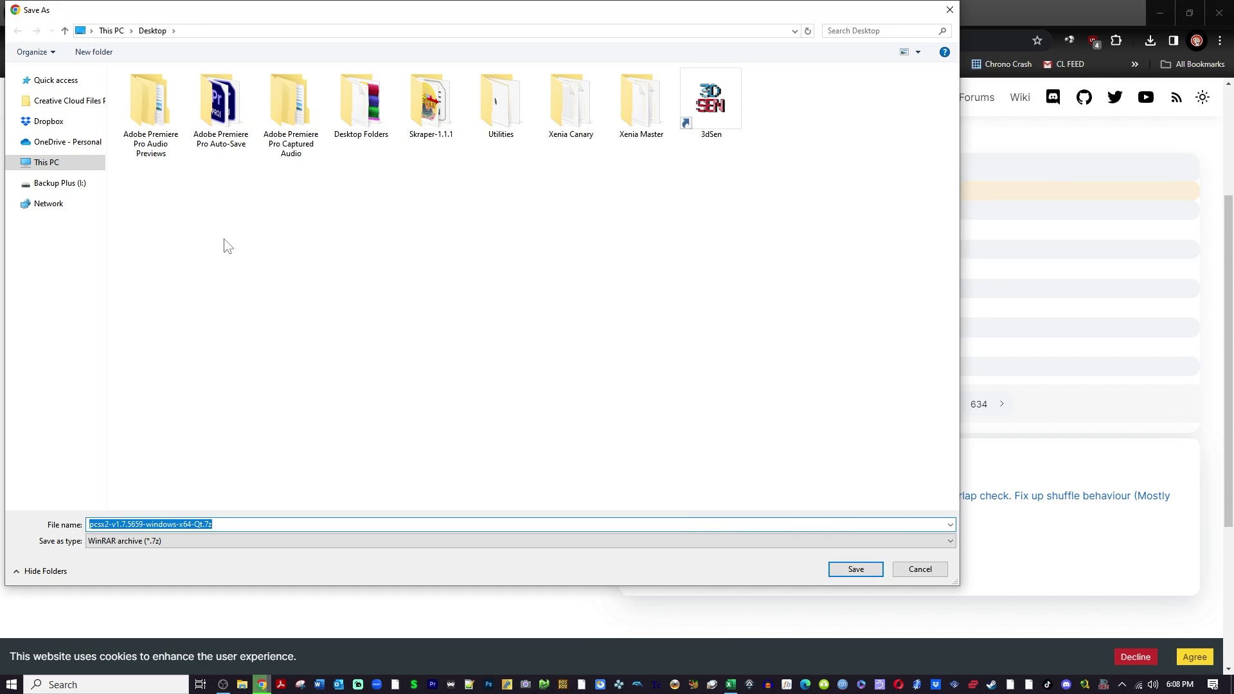
pyautogui.click(853, 571)
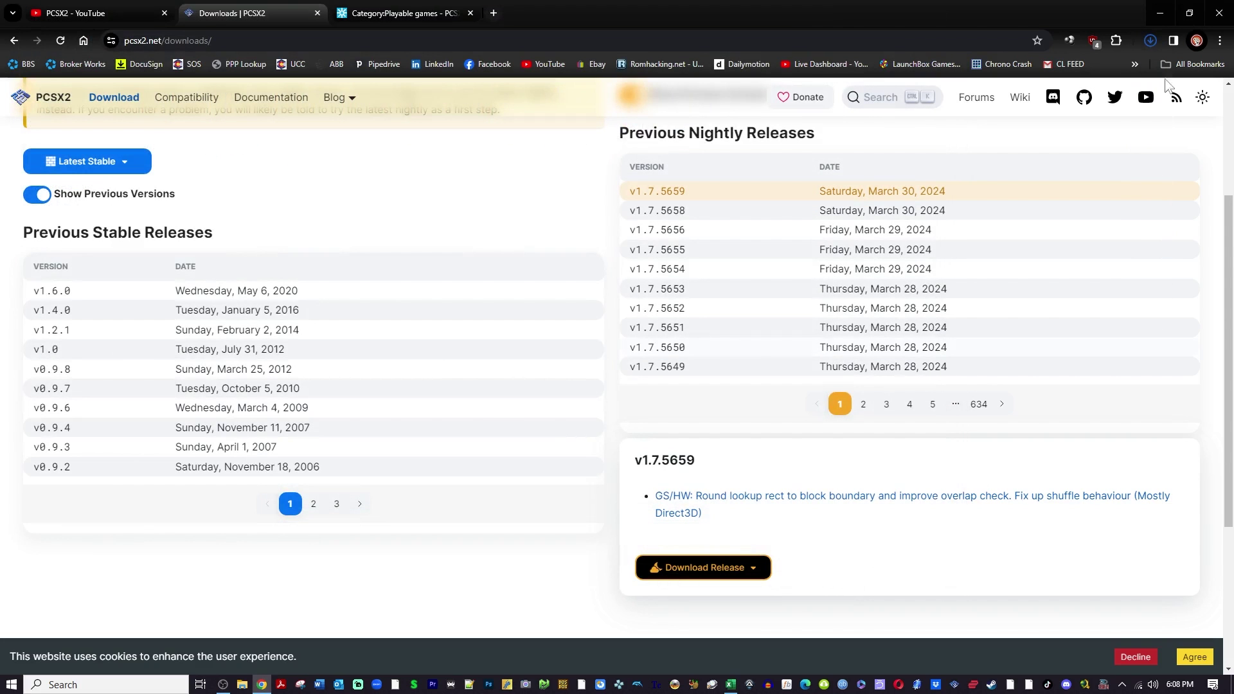
pyautogui.click(1158, 14)
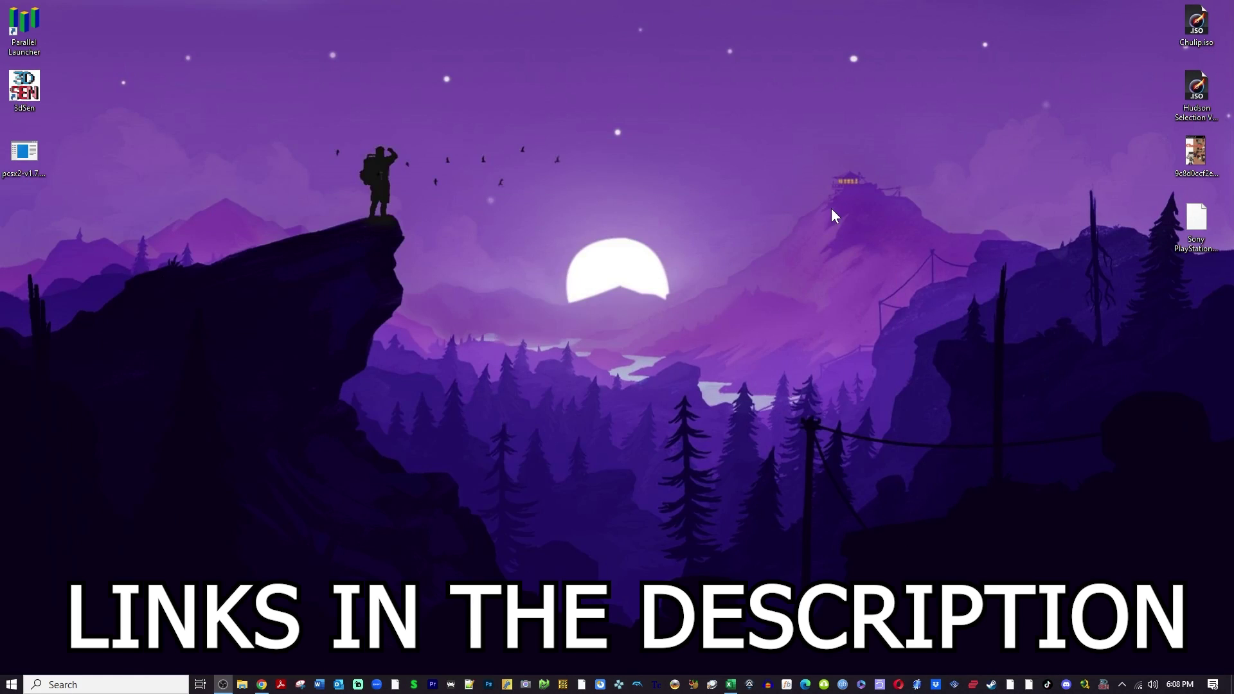
# Step: Extract the downloaded PCSX2 archive into its own folder in the open desktop area and delete the archive
pyautogui.rightClick(37, 168)
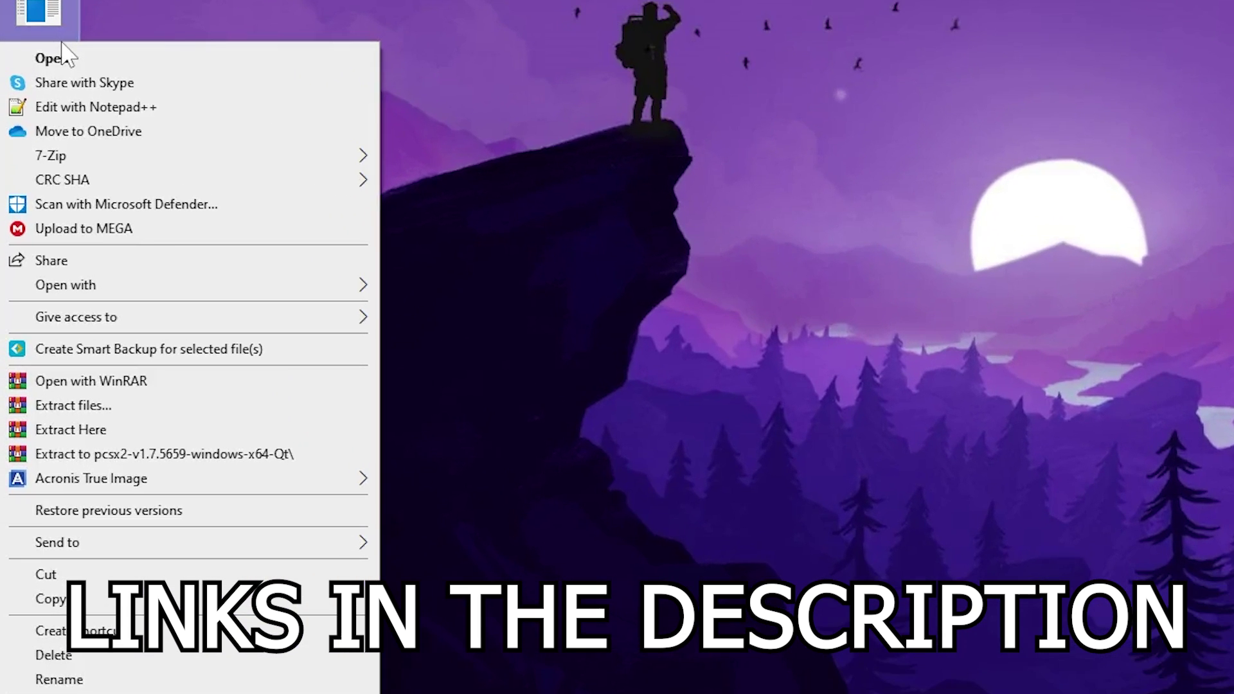
pyautogui.click(128, 455)
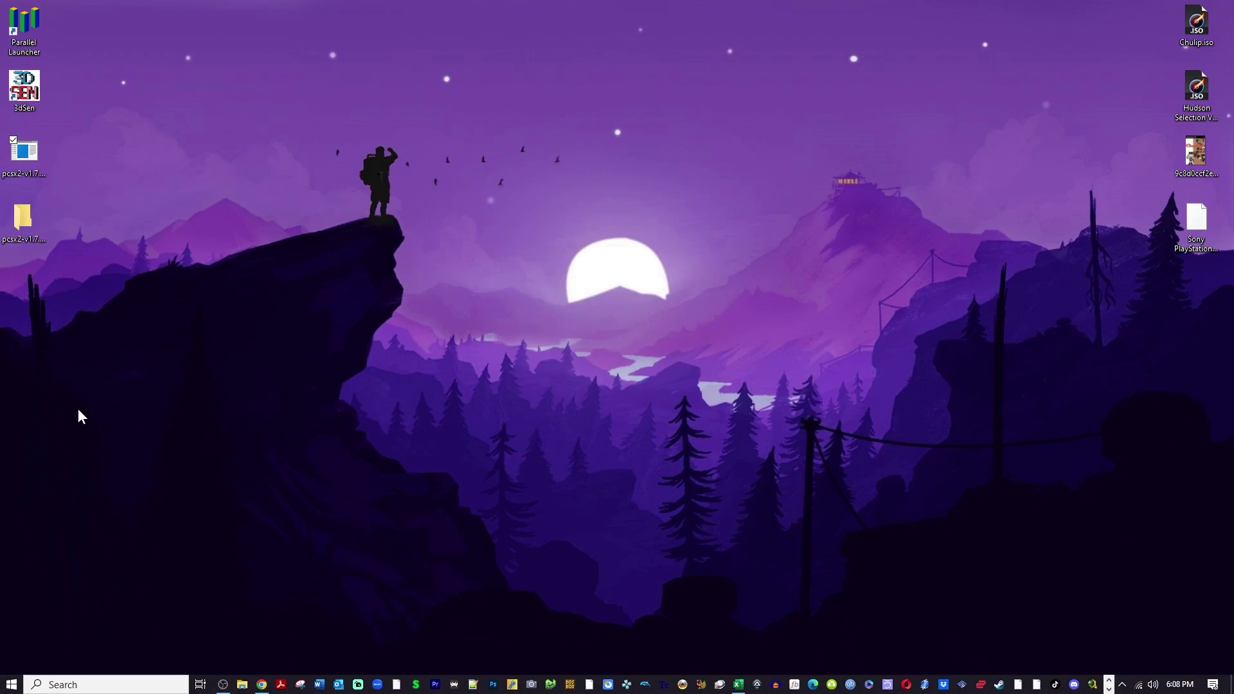
pyautogui.moveTo(19, 231); pyautogui.dragTo(458, 226)
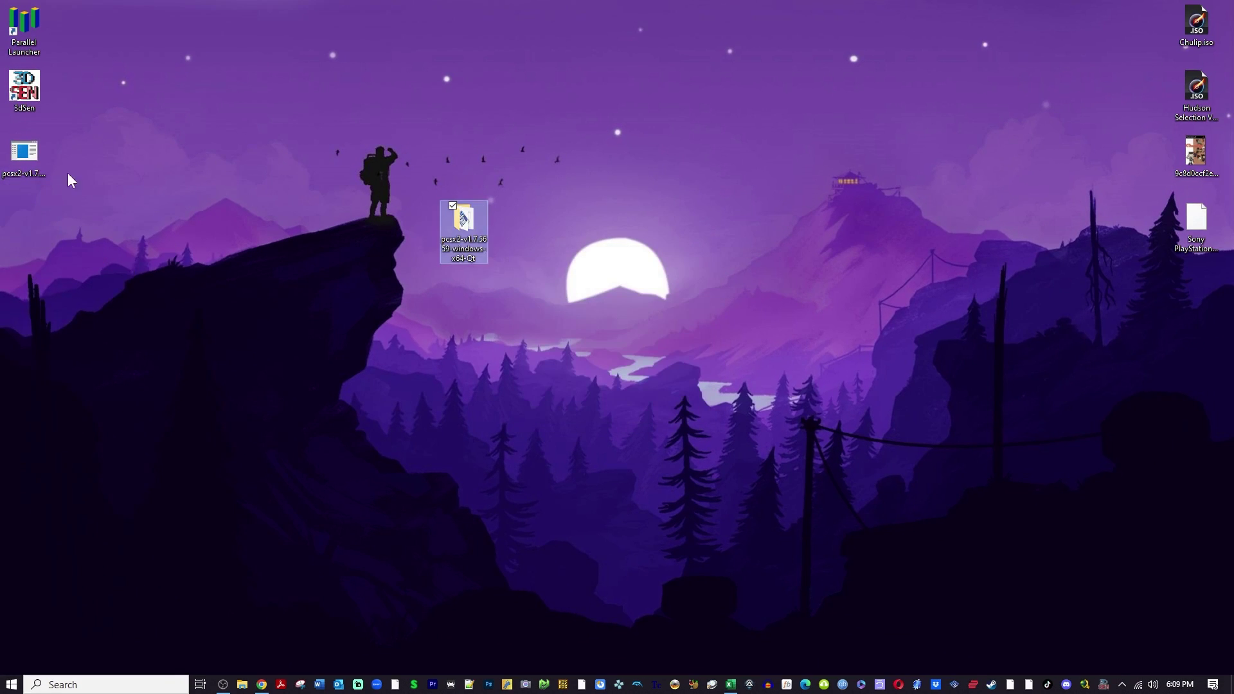
pyautogui.click(38, 160)
pyautogui.press('Delete')
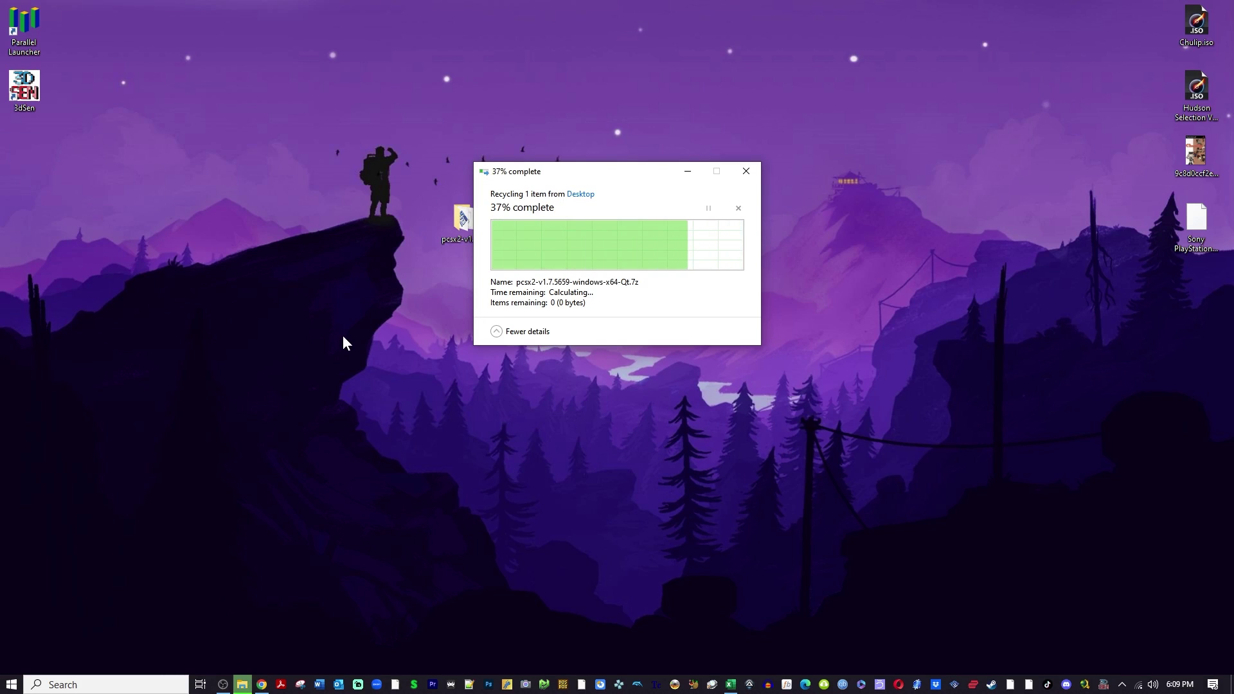
# Step: Create an empty text document named portable.txt inside the extracted pcsx2-v1.7.5659-windows-x64-Qt folder
pyautogui.doubleClick(466, 241)
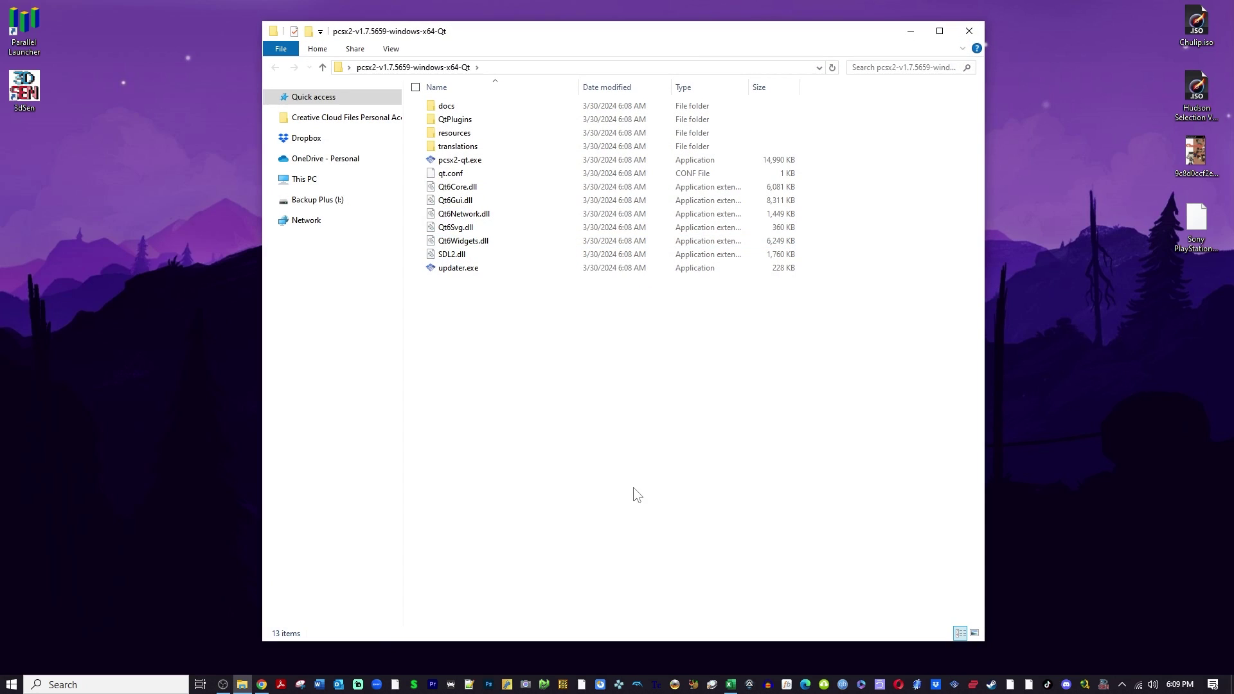
pyautogui.rightClick(584, 432)
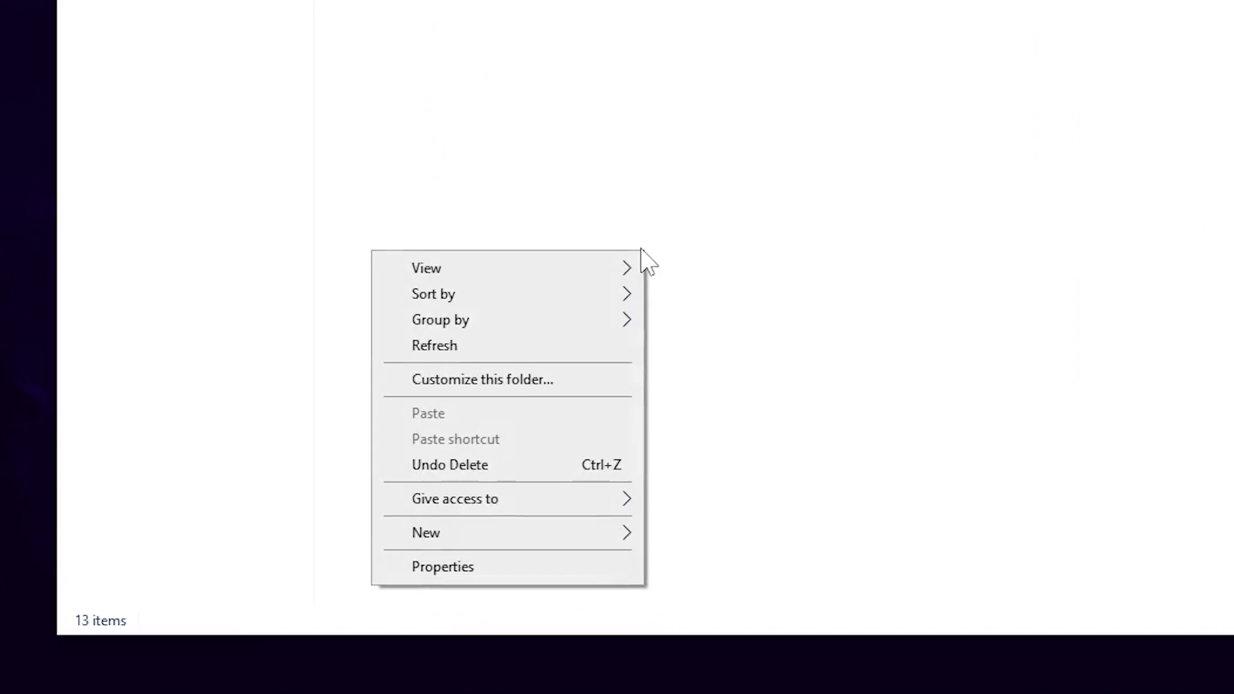
pyautogui.moveTo(627, 529)
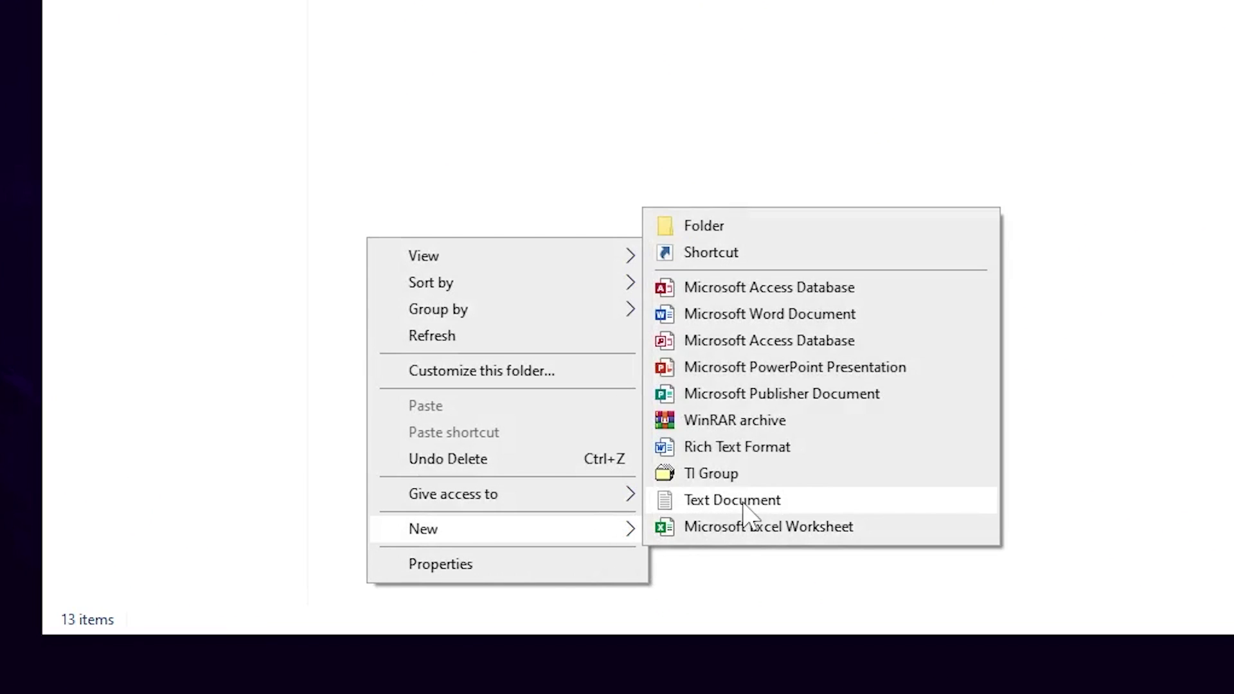
pyautogui.click(745, 501)
pyautogui.write('po')
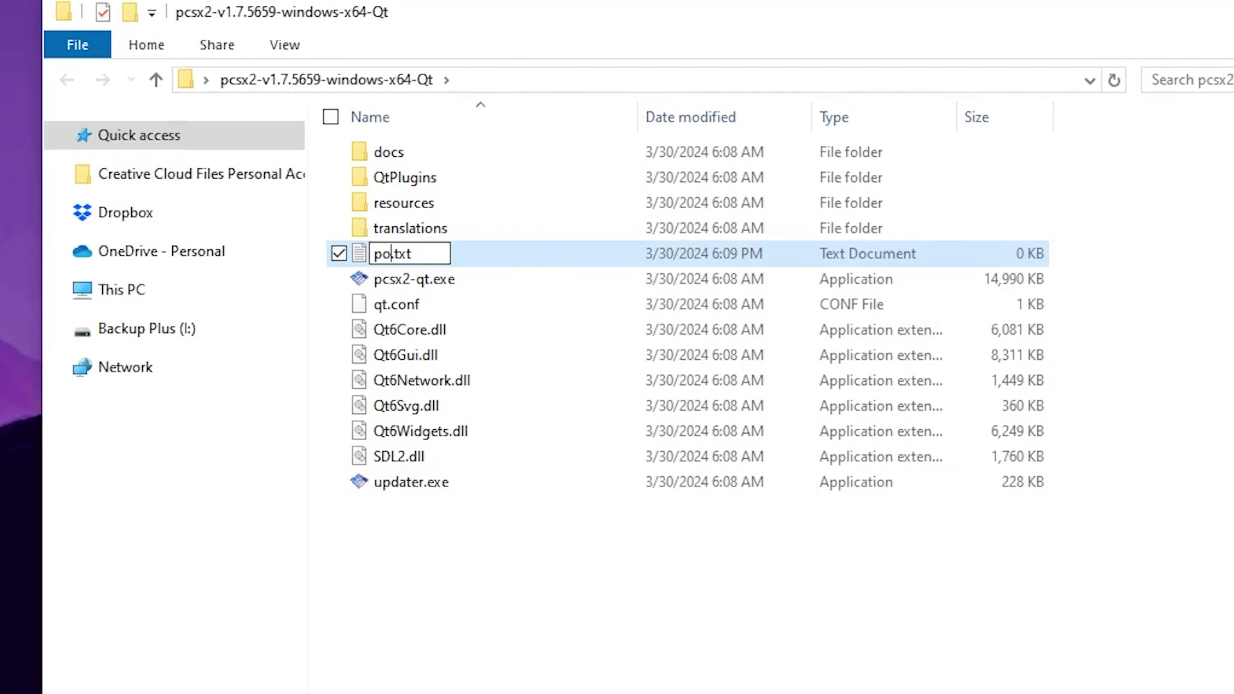
pyautogui.write('rtable')
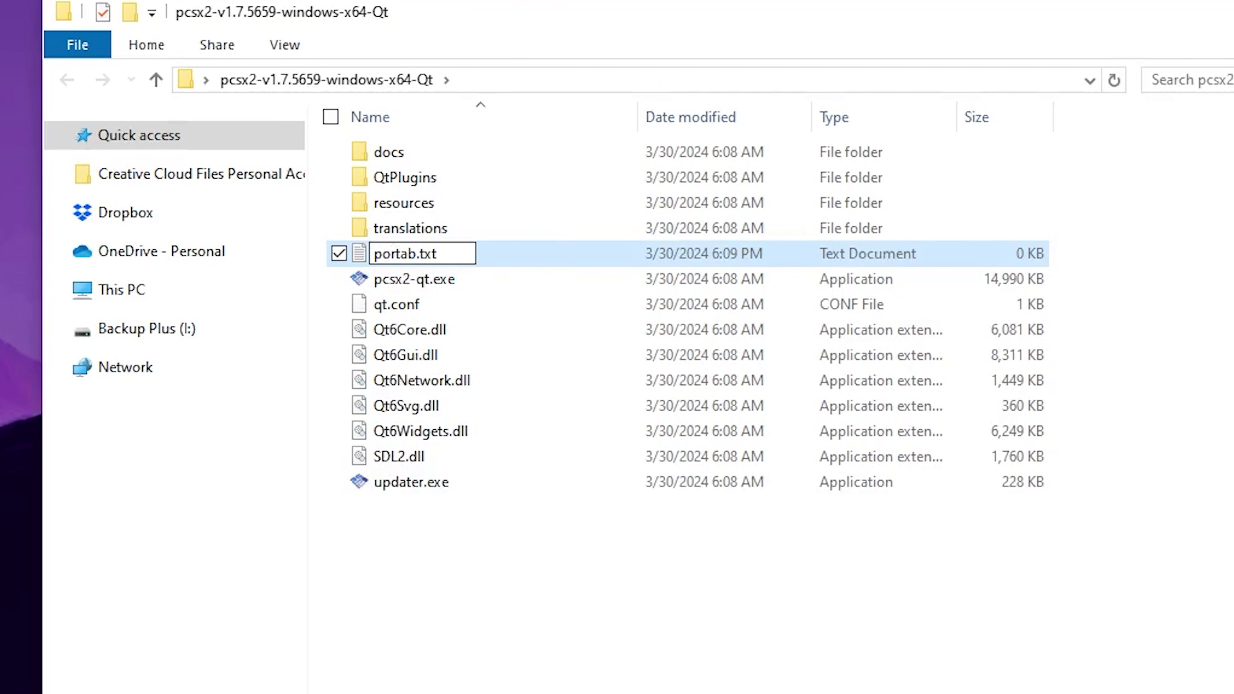
pyautogui.press('Return')
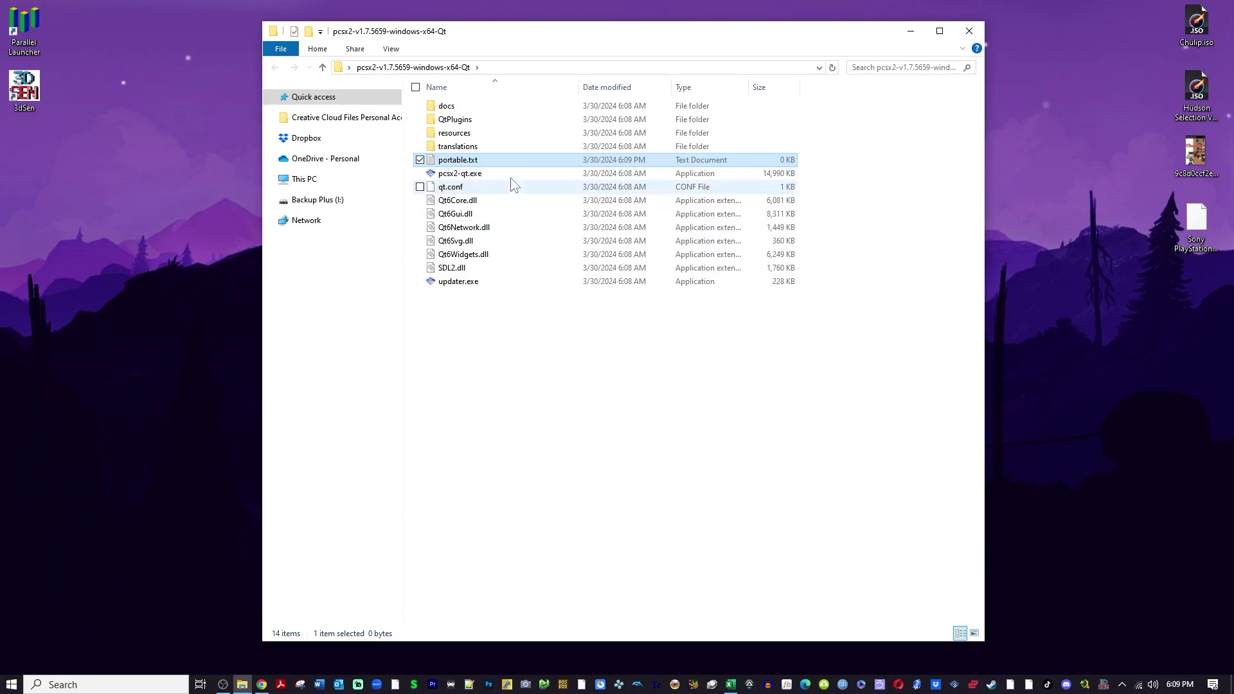
# Step: Run pcsx2-qt.exe once to generate its data folders and cancel the setup wizard
pyautogui.doubleClick(508, 173)
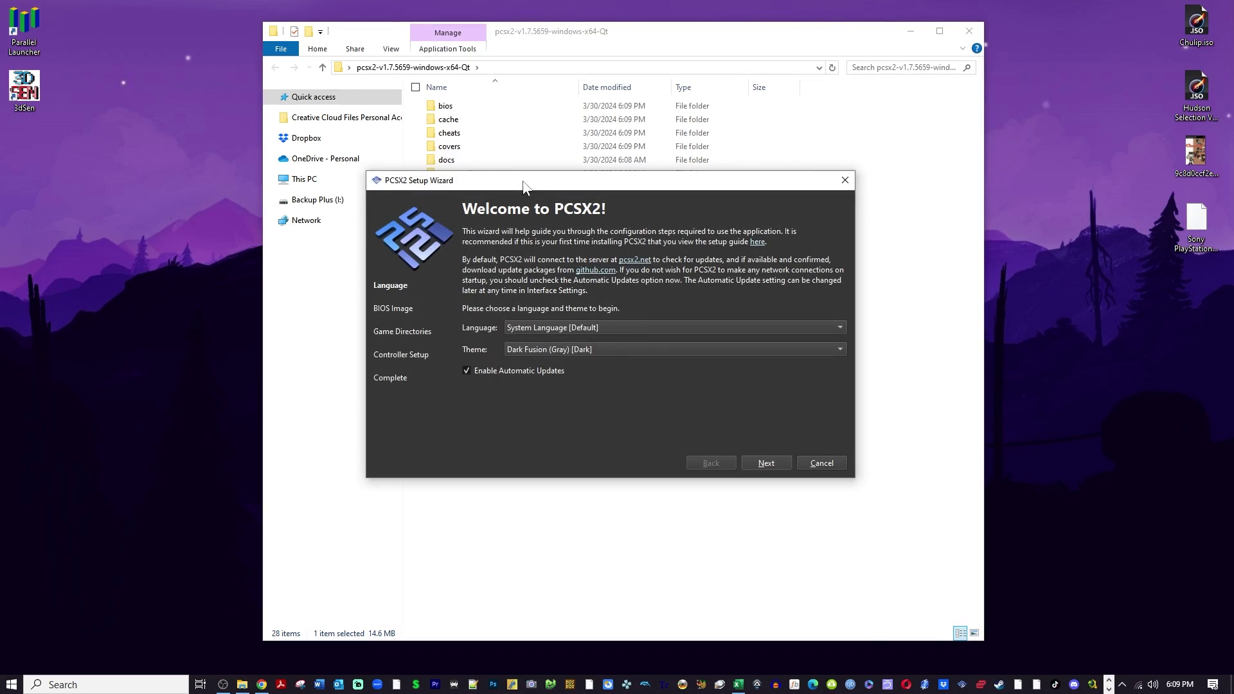
pyautogui.moveTo(524, 187); pyautogui.dragTo(539, 339)
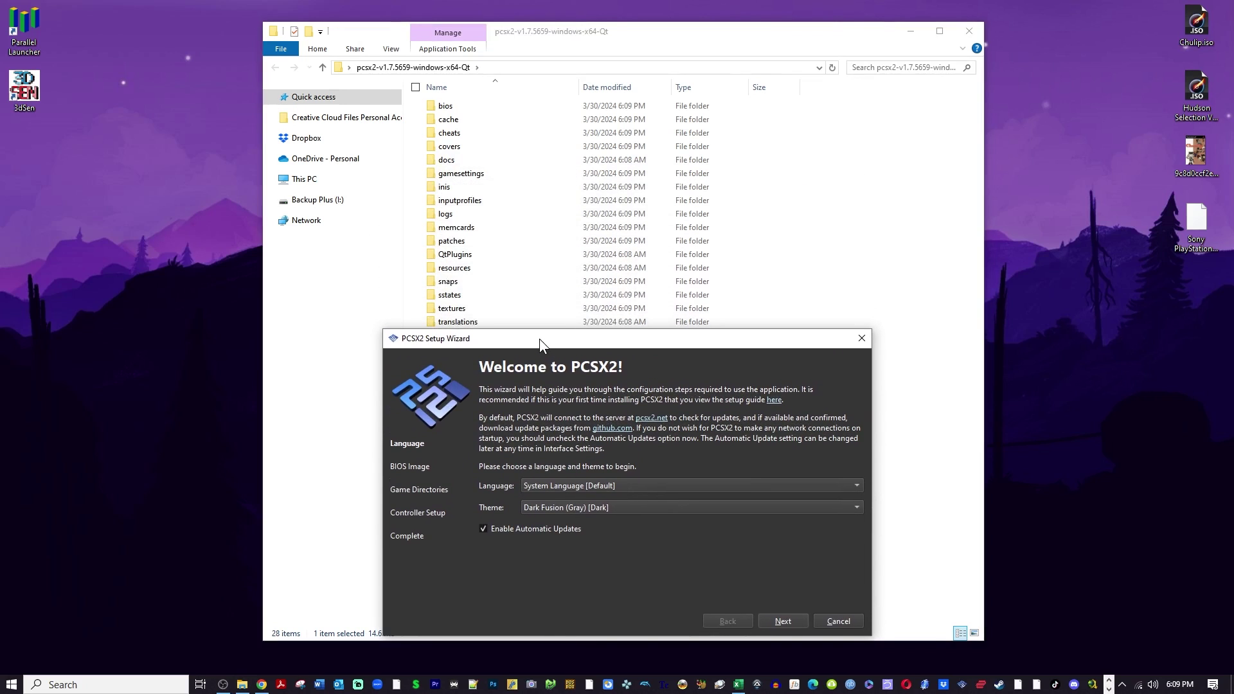
pyautogui.click(849, 621)
pyautogui.click(700, 508)
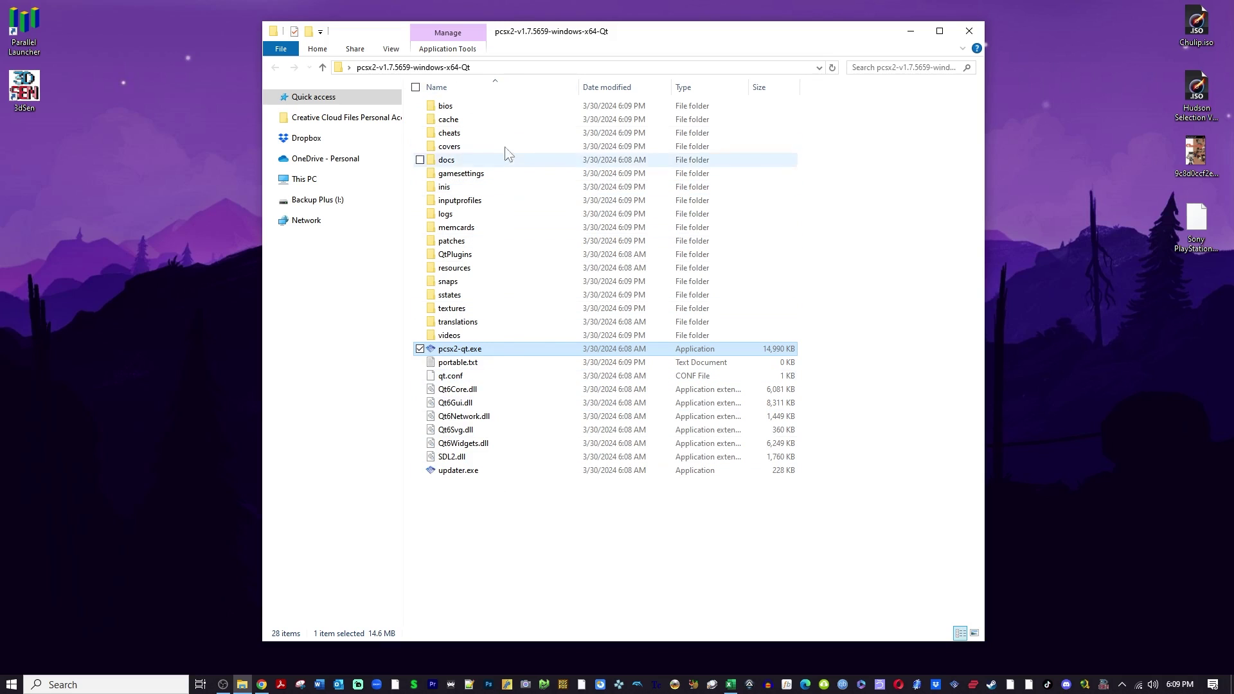
# Step: Create a new folder named games inside the PCSX2 program folder
pyautogui.click(552, 550)
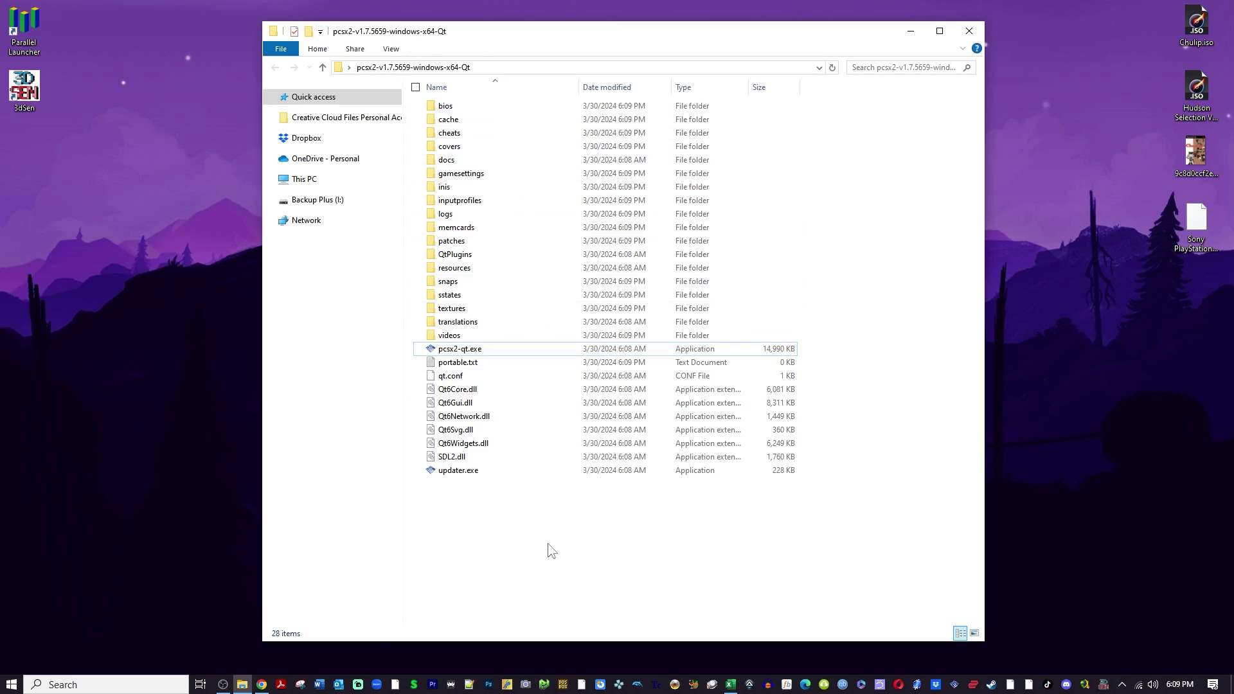
pyautogui.rightClick(547, 509)
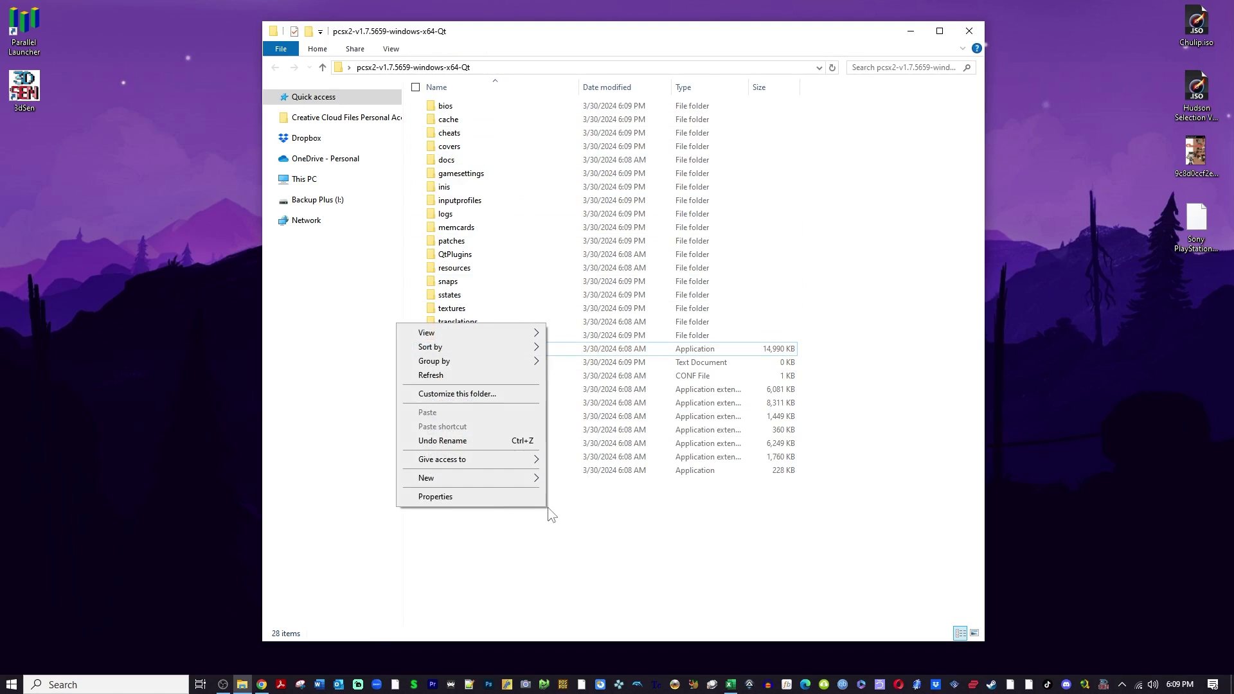
pyautogui.moveTo(508, 479)
pyautogui.click(553, 477)
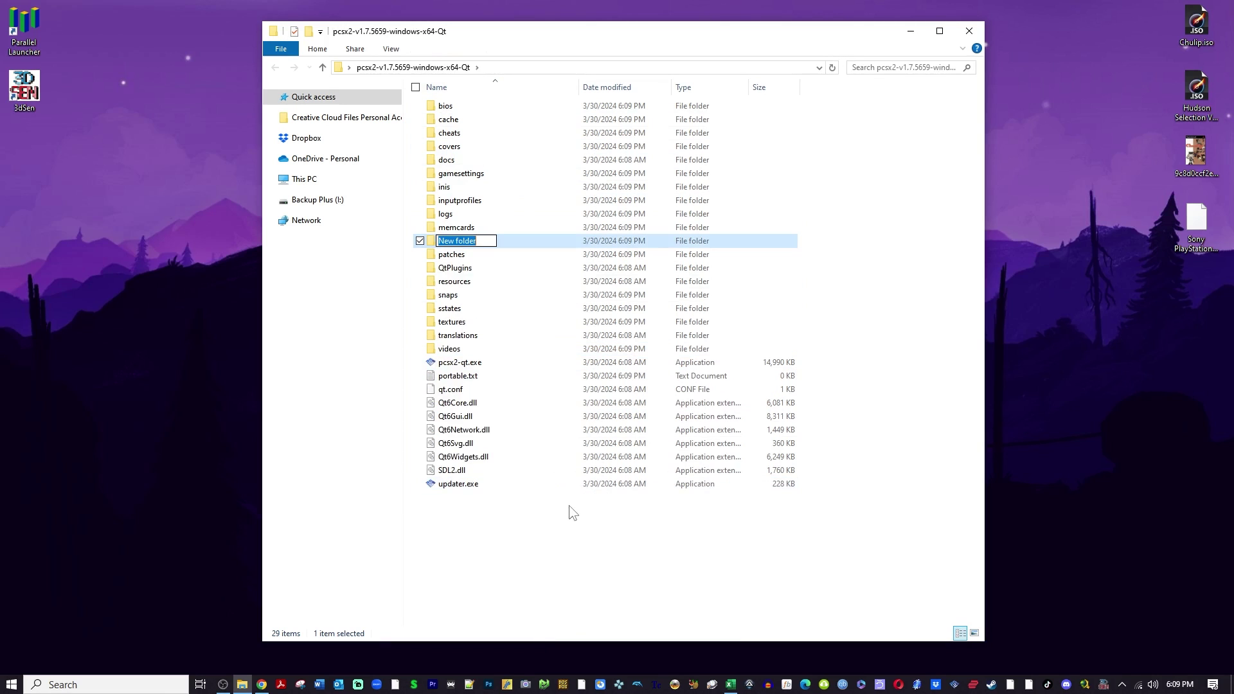
pyautogui.write('games')
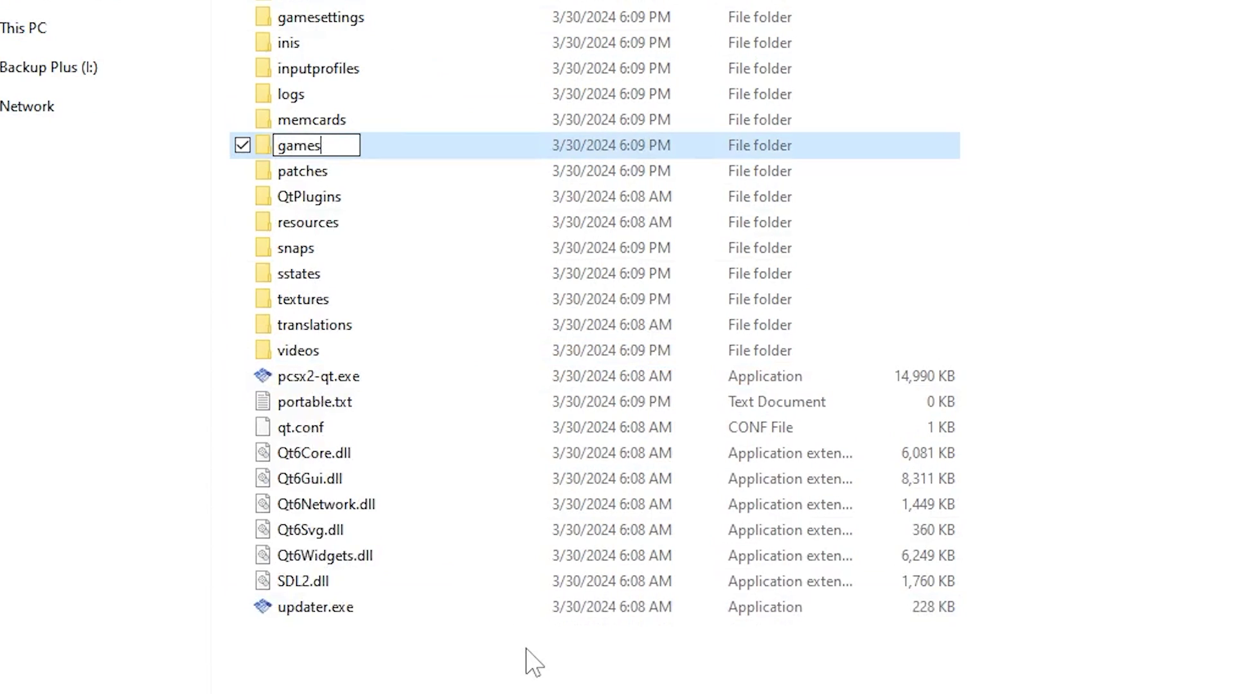
pyautogui.press('Return')
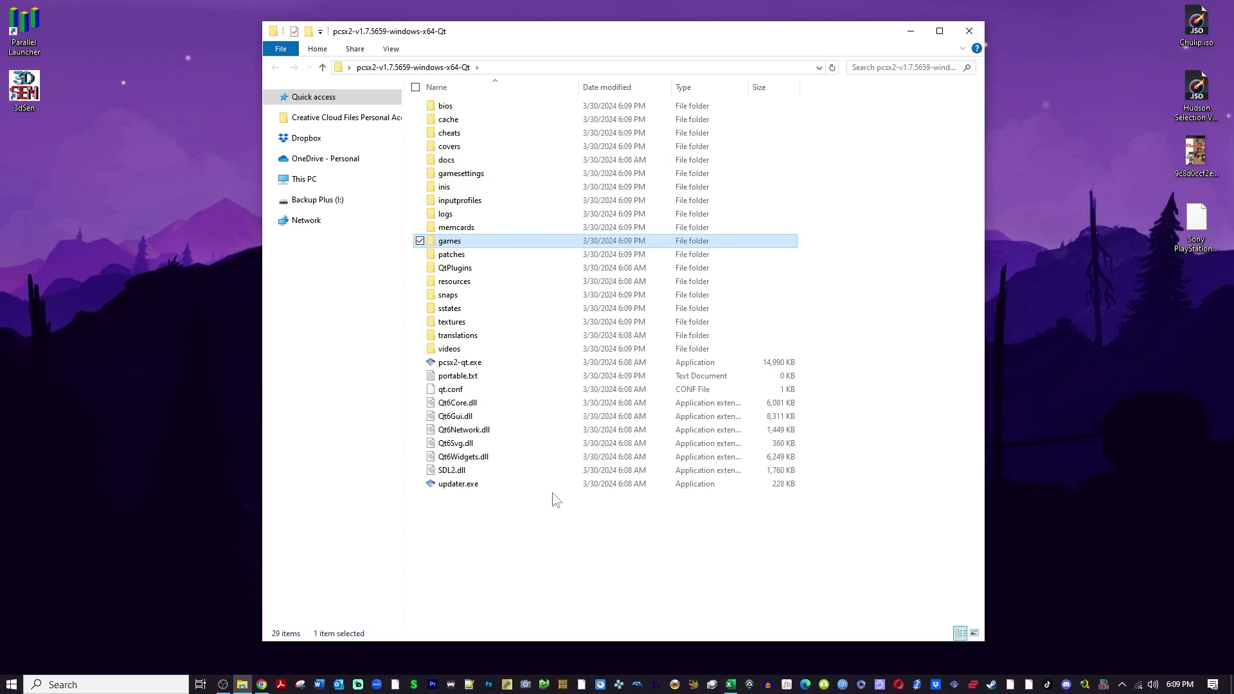
# Step: Move the Sony PlayStation 2 BIOS file from the desktop into the bios folder
pyautogui.click(582, 528)
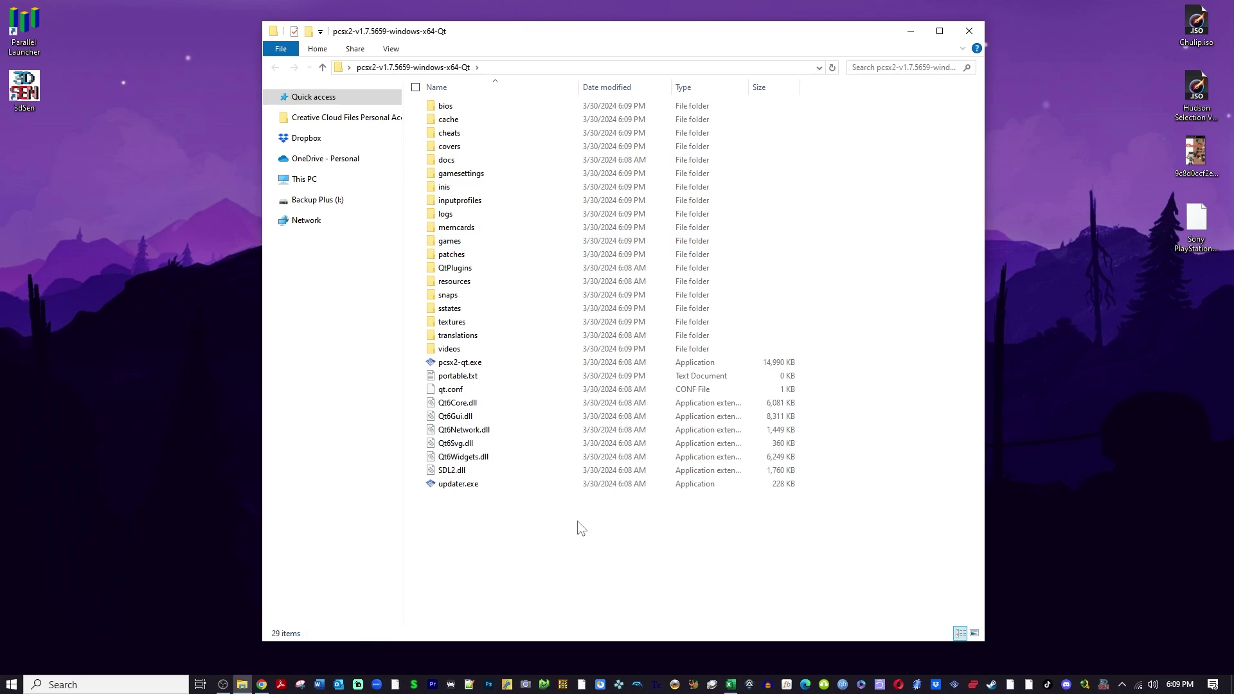
pyautogui.doubleClick(480, 106)
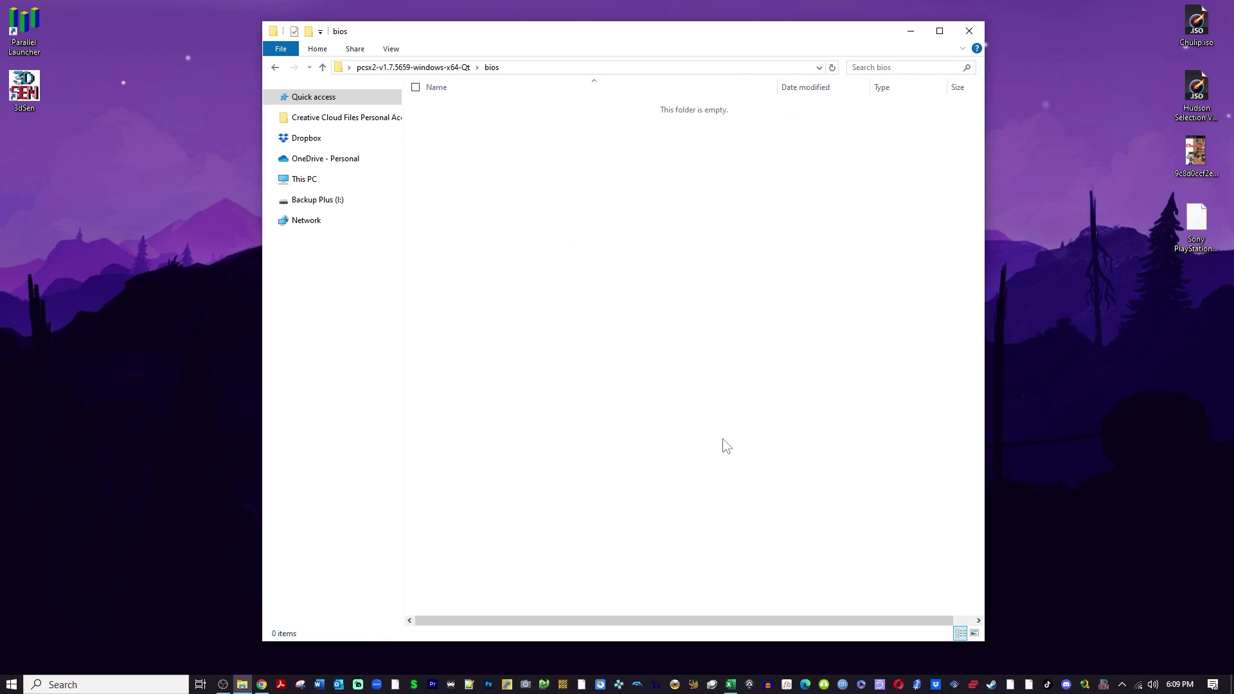
pyautogui.moveTo(1200, 229); pyautogui.dragTo(617, 281)
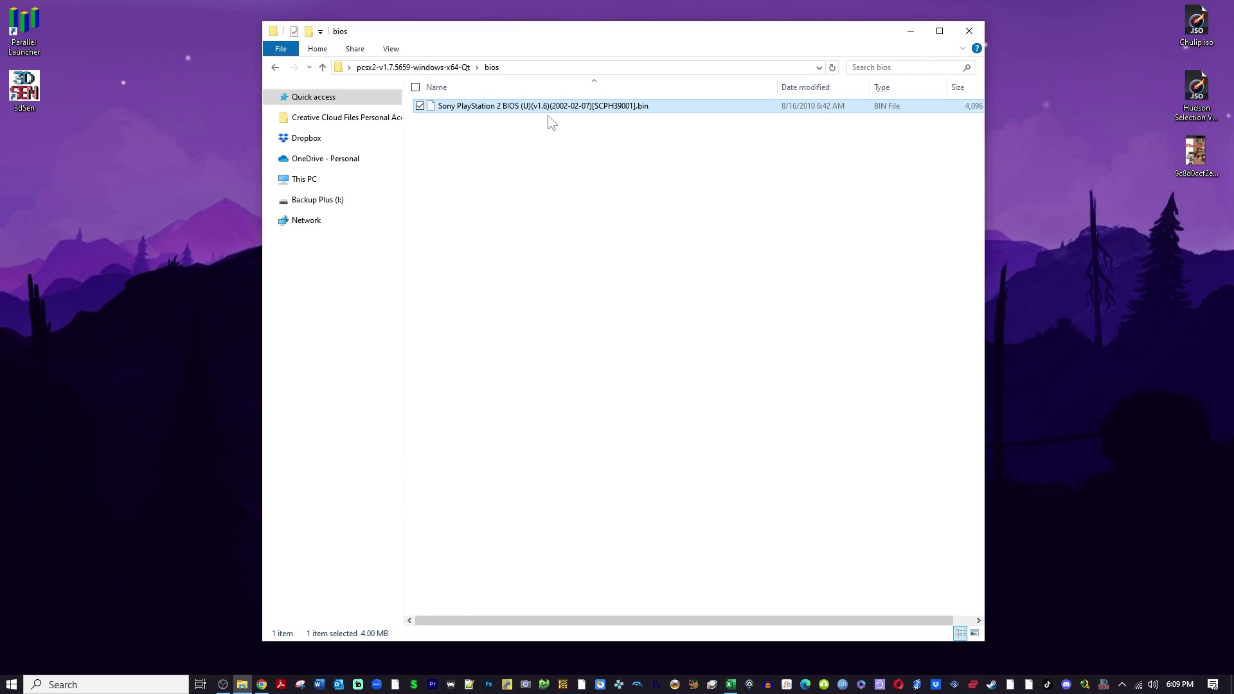
# Step: Move the Chulip cover image from the desktop into the PCSX2 covers folder
pyautogui.click(322, 67)
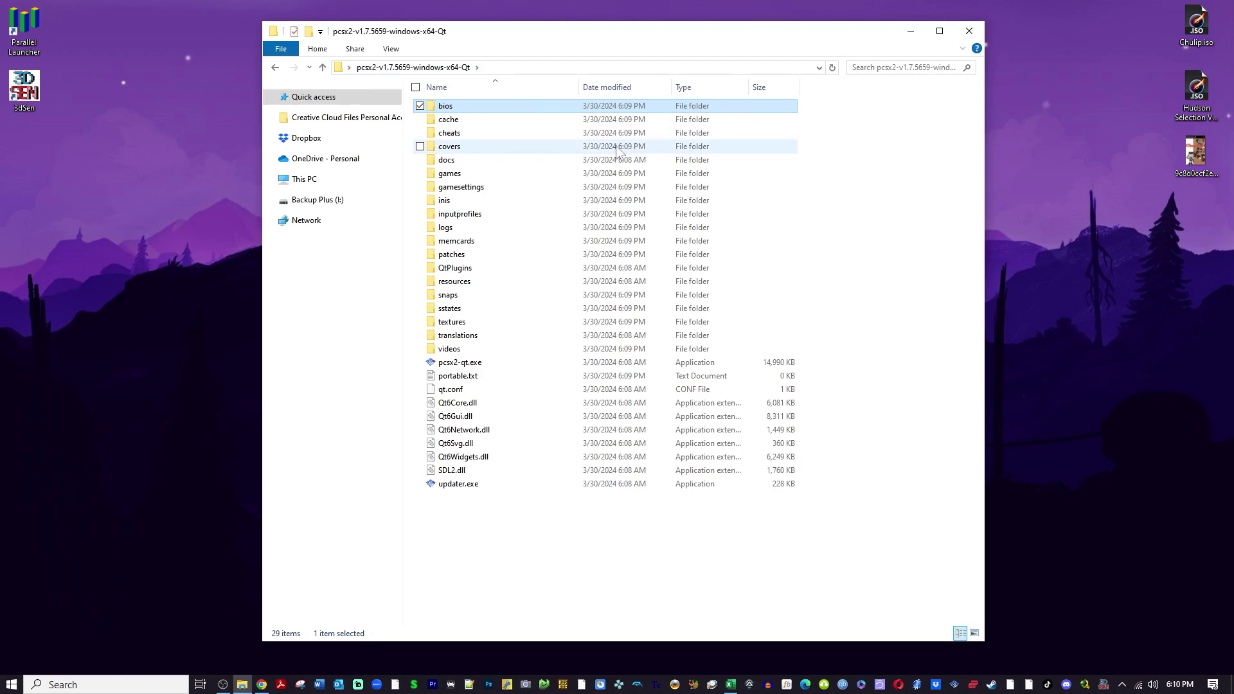
pyautogui.doubleClick(595, 146)
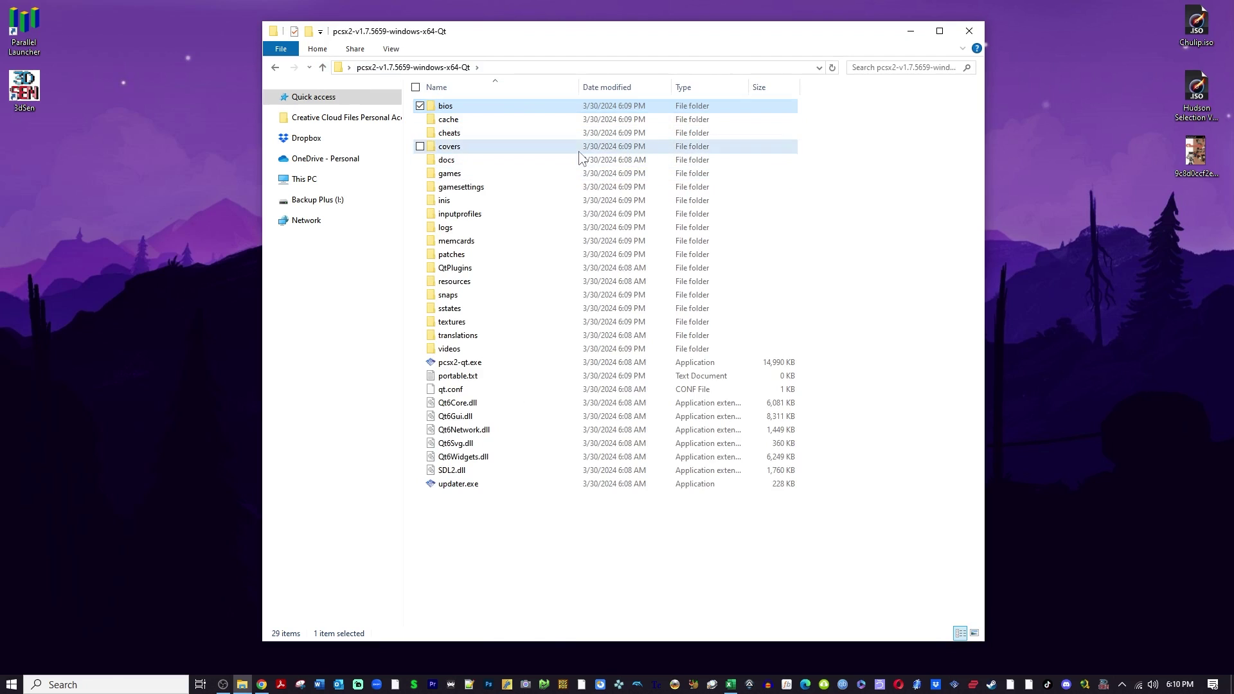
pyautogui.moveTo(1195, 154); pyautogui.dragTo(543, 182)
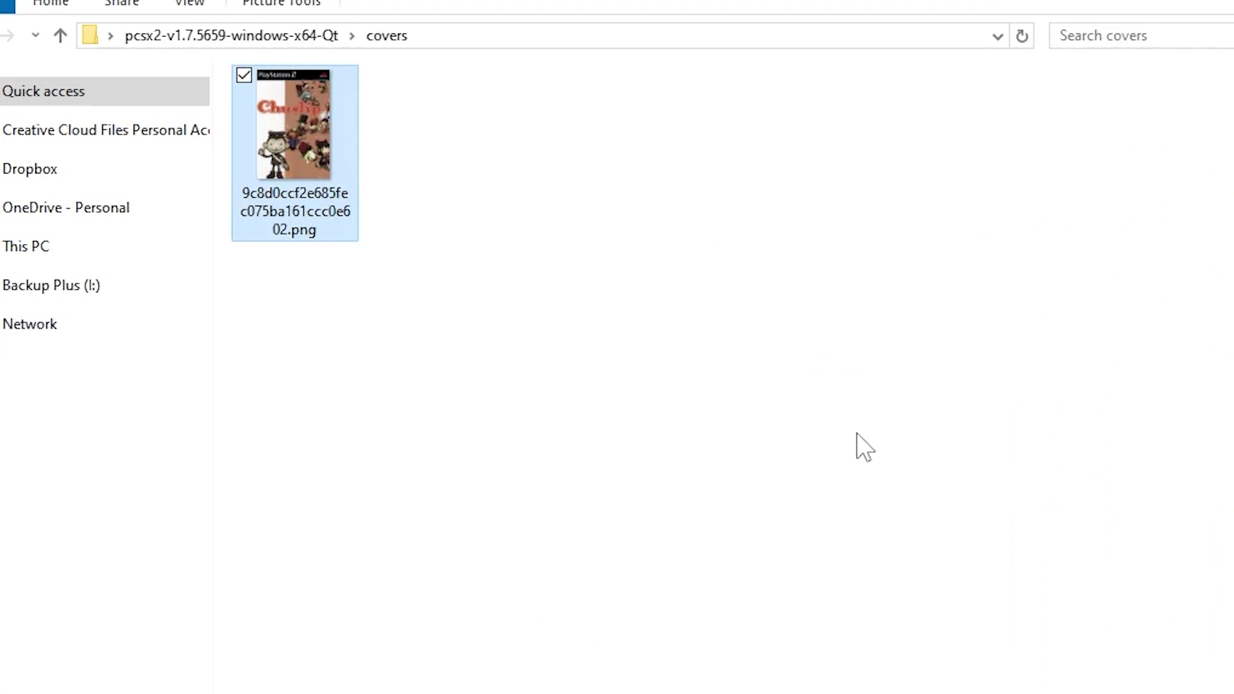
# Step: Move Chulip.iso and the Hudson Selection Vol. 3 - PC Genjin ISO from the desktop into the PCSX2 games folder
pyautogui.click(487, 360)
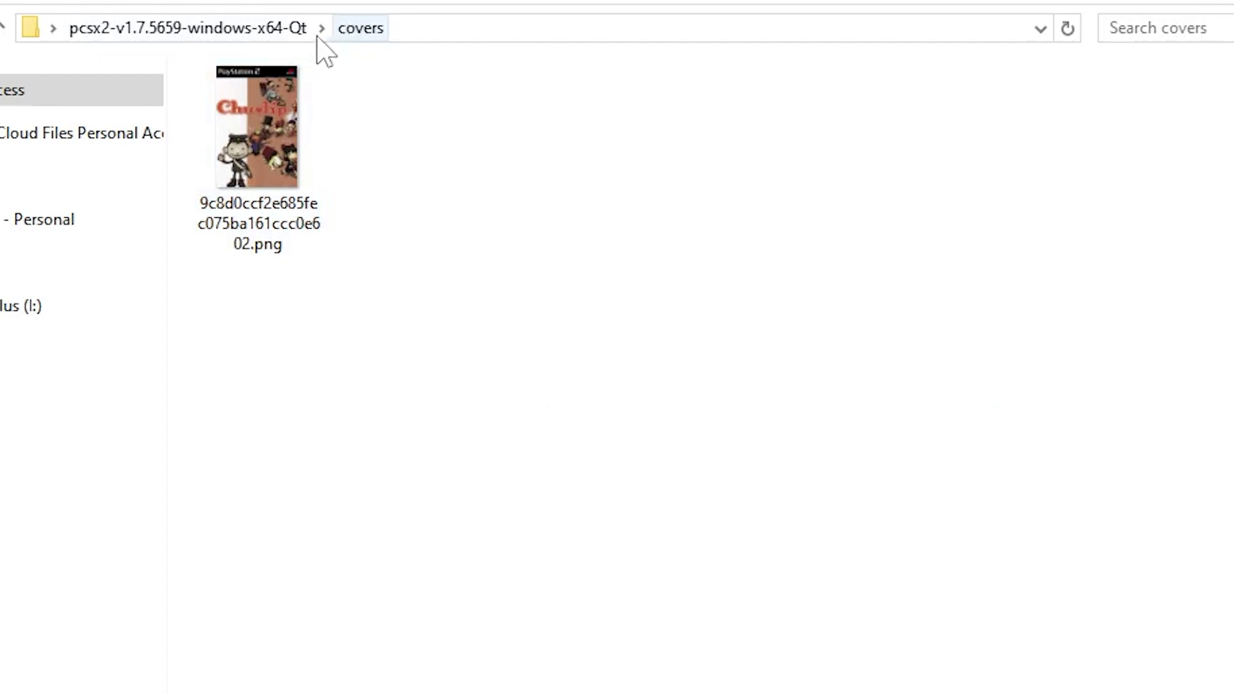
pyautogui.click(277, 31)
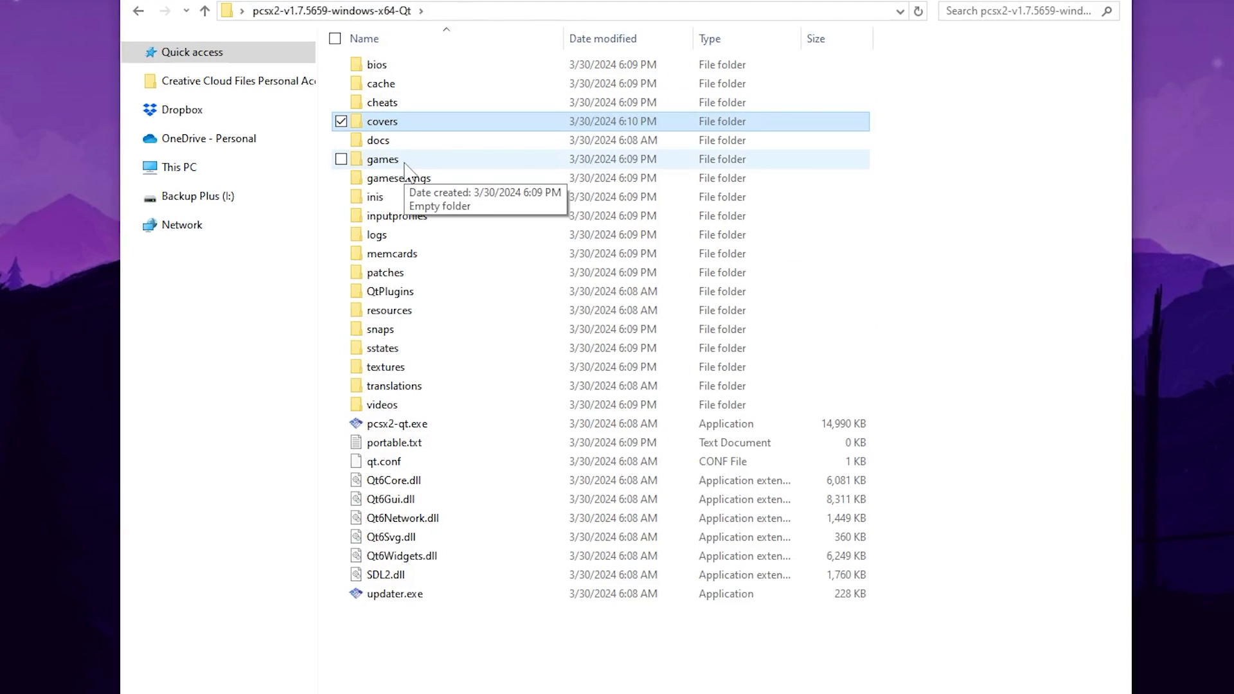
pyautogui.doubleClick(404, 164)
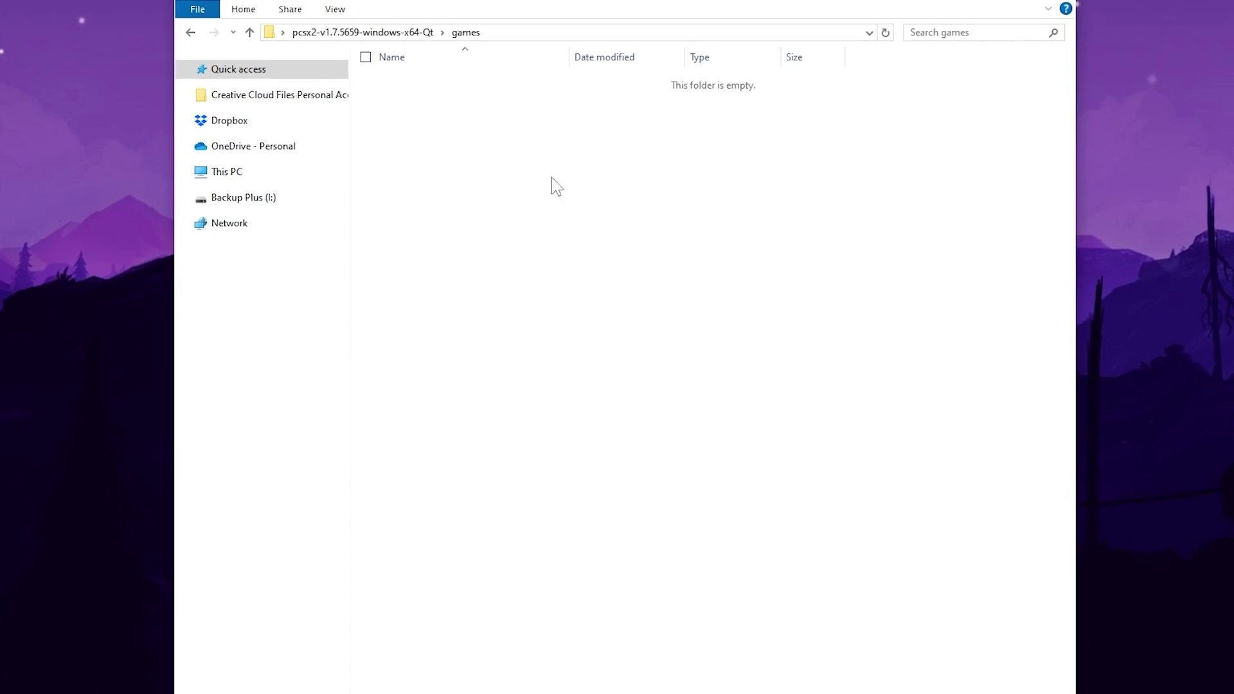
pyautogui.moveTo(1197, 25); pyautogui.dragTo(786, 292)
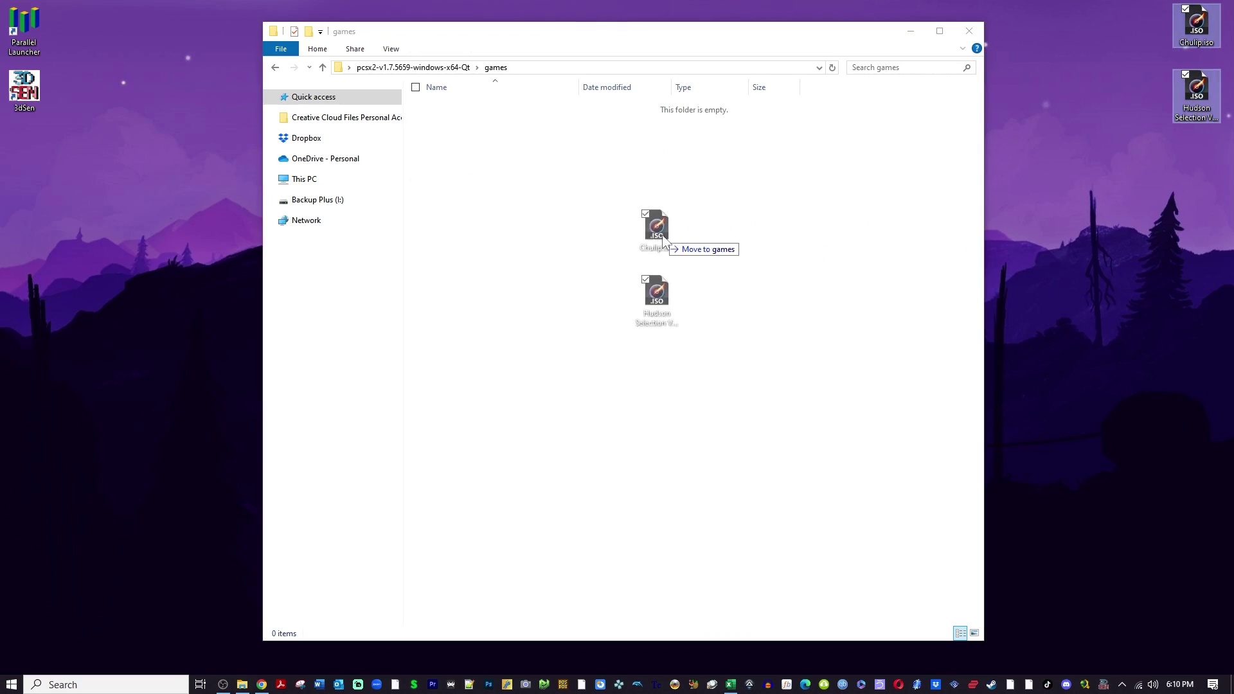
pyautogui.click(785, 293)
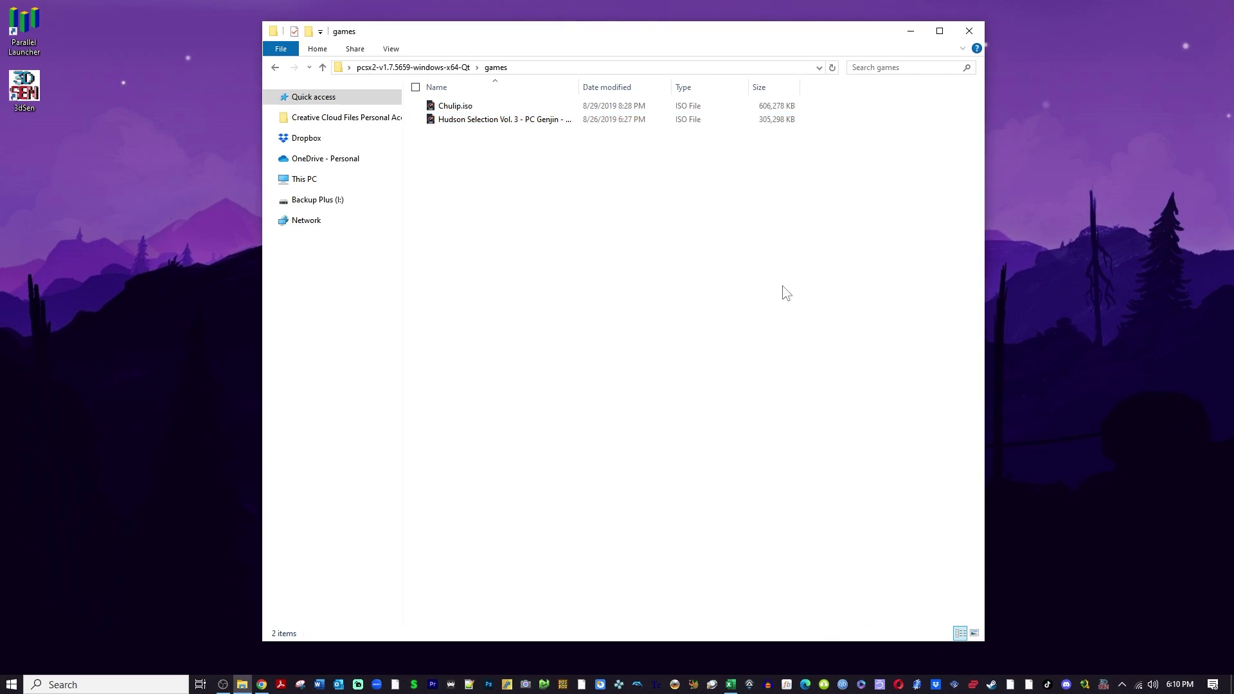
# Step: Launch pcsx2-qt.exe from the program folder and set the setup wizard's language to English (en)
pyautogui.click(323, 67)
pyautogui.click(653, 548)
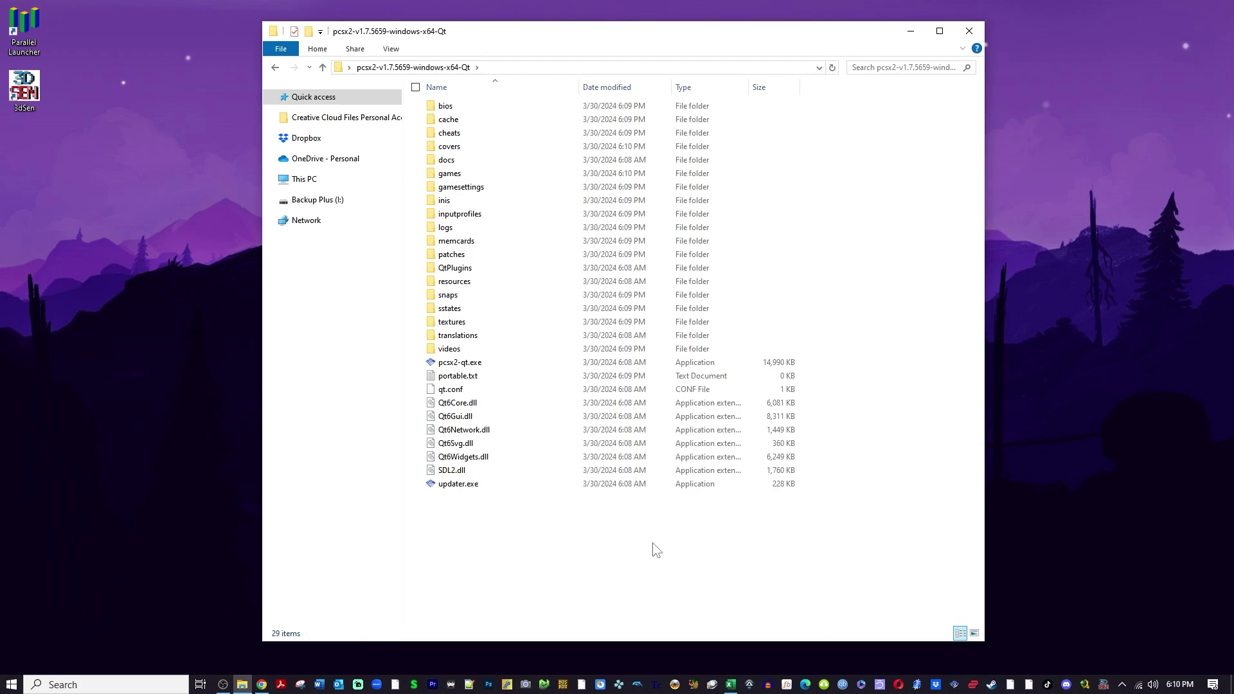
pyautogui.doubleClick(488, 364)
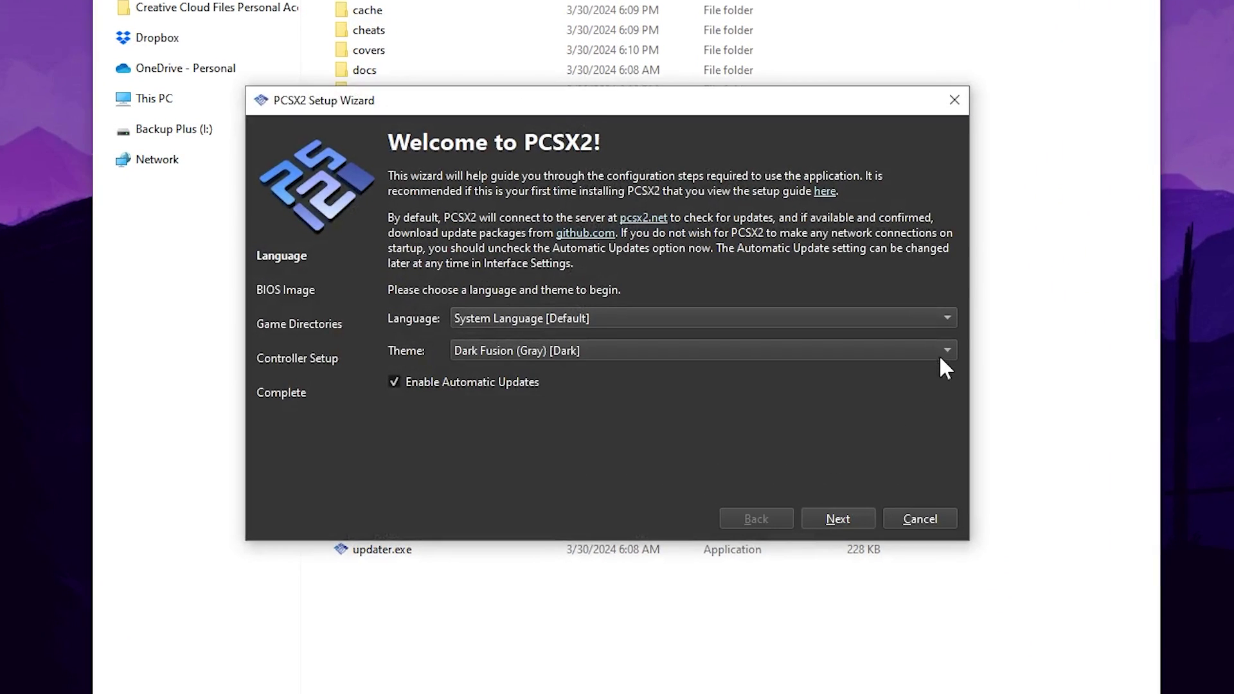
pyautogui.click(946, 317)
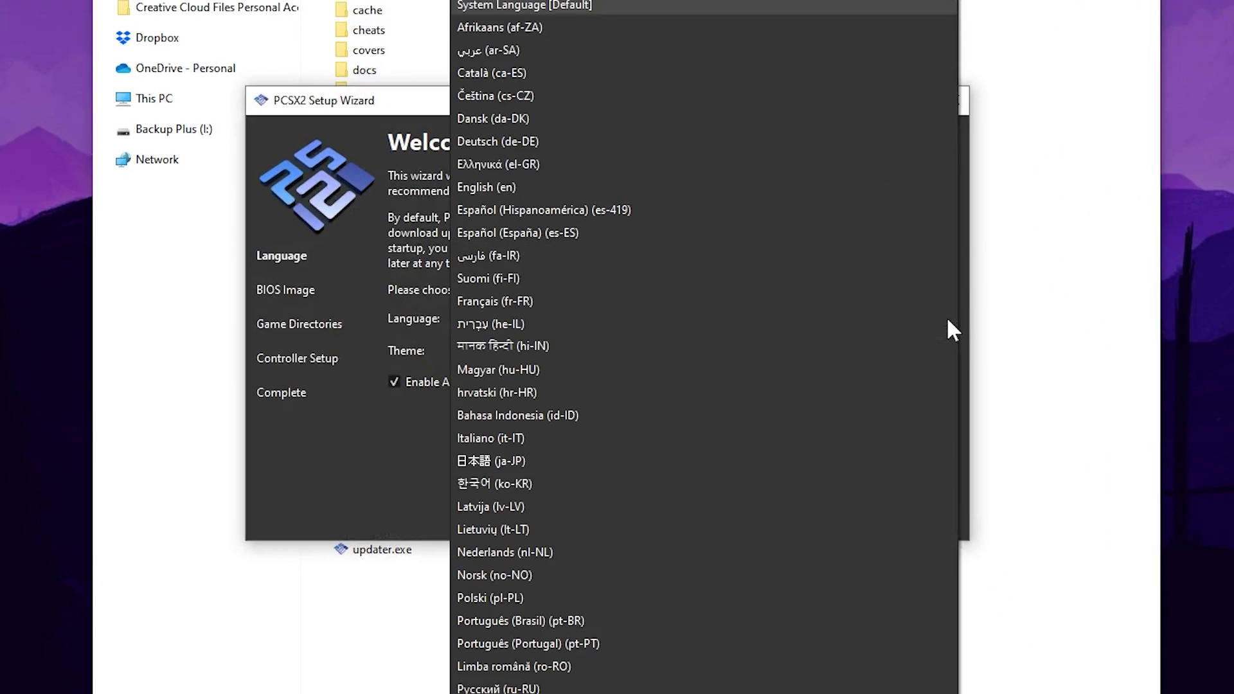
pyautogui.click(673, 187)
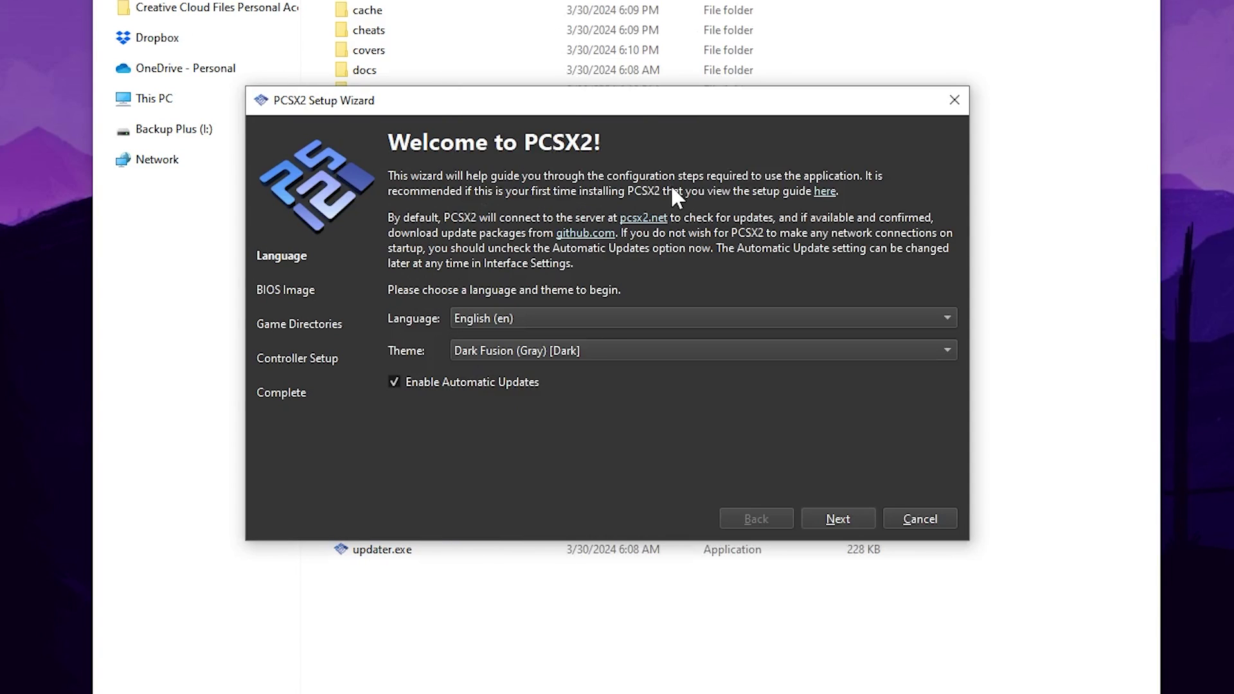
# Step: Try the Untouched Lagoon, Baby Pastel and Pizza Time! themes in the setup wizard
pyautogui.click(948, 354)
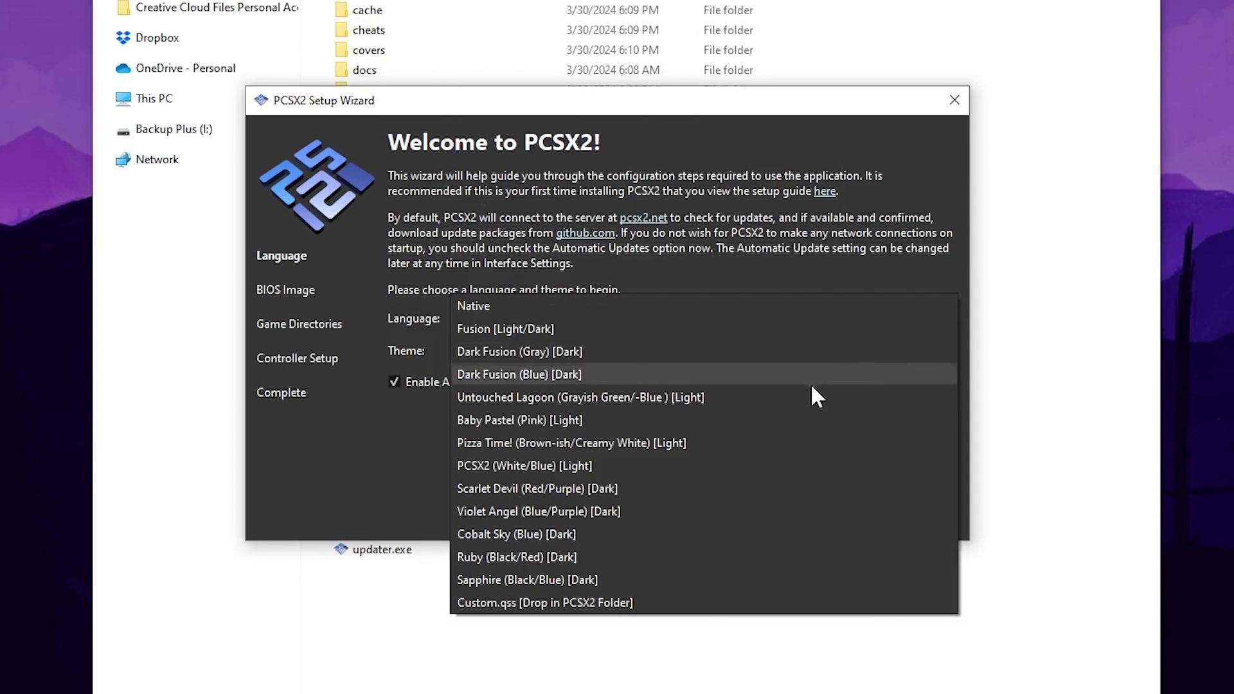
pyautogui.click(778, 397)
pyautogui.click(946, 350)
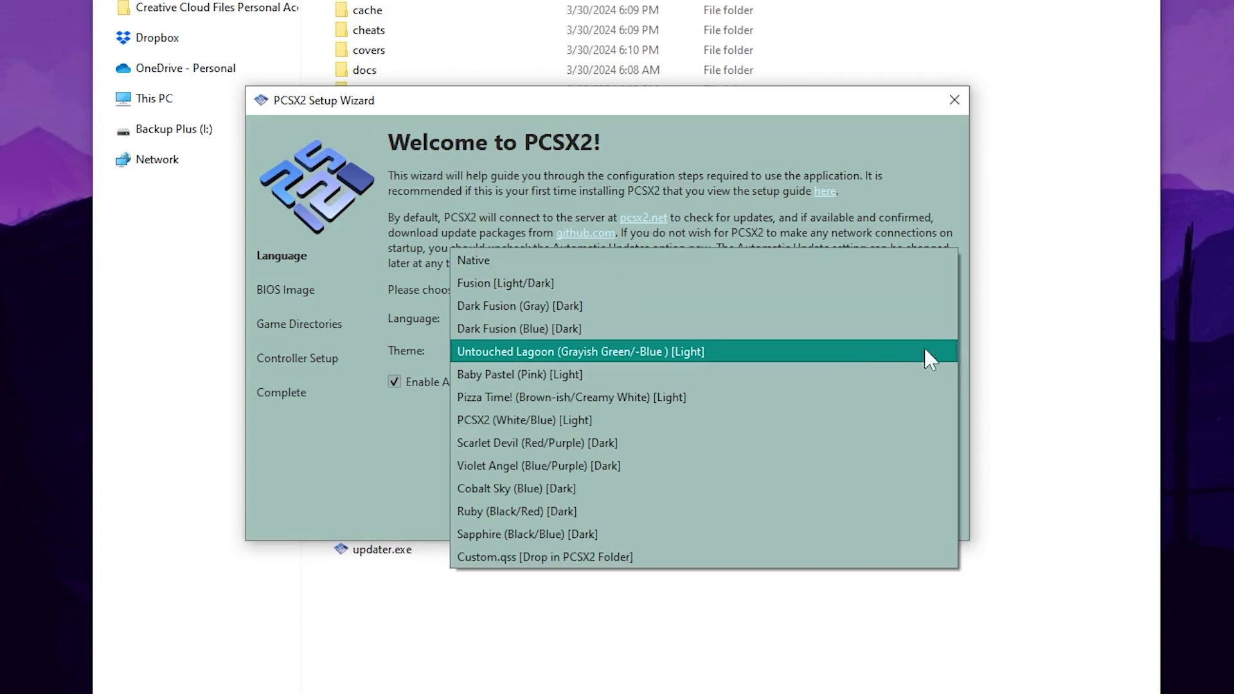
pyautogui.click(811, 382)
pyautogui.click(919, 358)
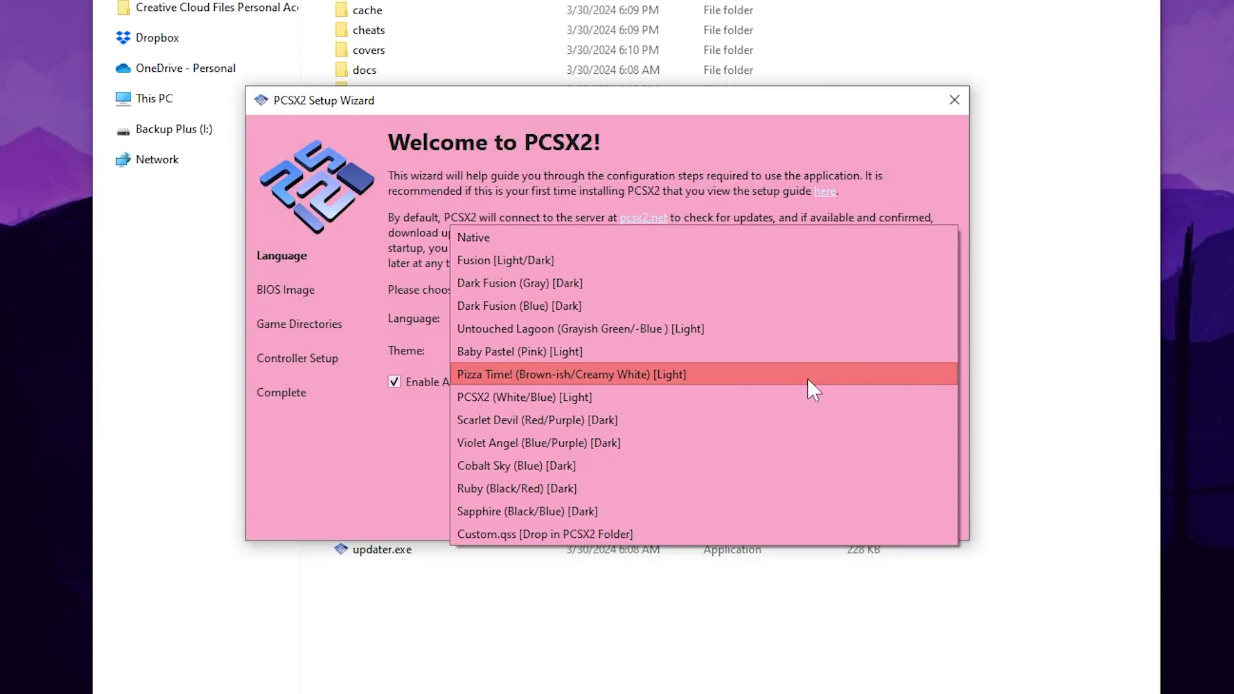
pyautogui.click(809, 377)
# Step: Set the theme to Sapphire (Black/Blue) [Dark] and choose the USA v01.60 Sony PlayStation 2 BIOS as the BIOS image
pyautogui.click(924, 357)
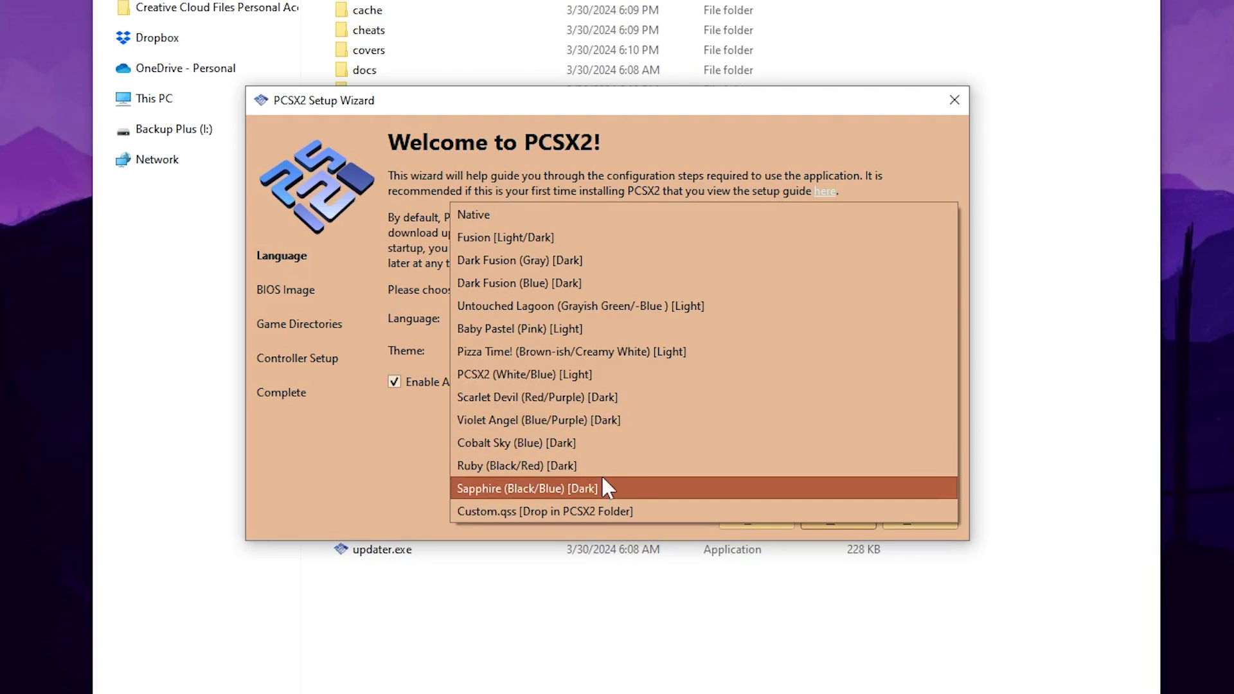
pyautogui.click(608, 565)
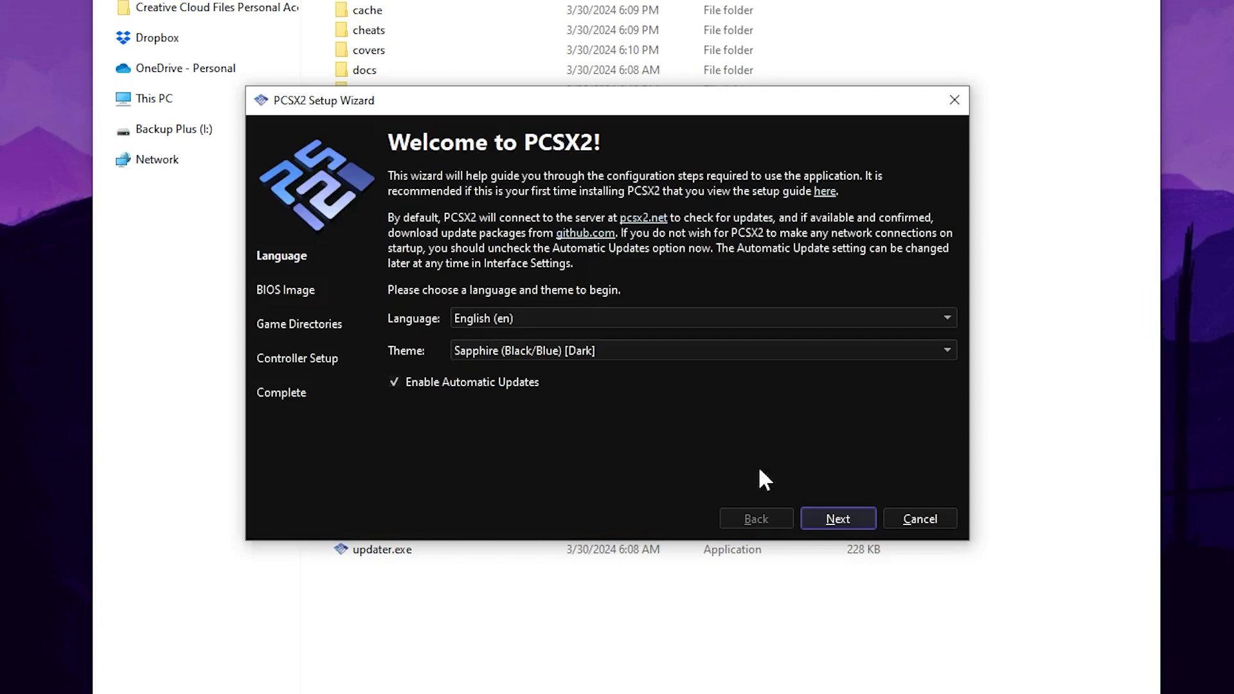
pyautogui.click(836, 518)
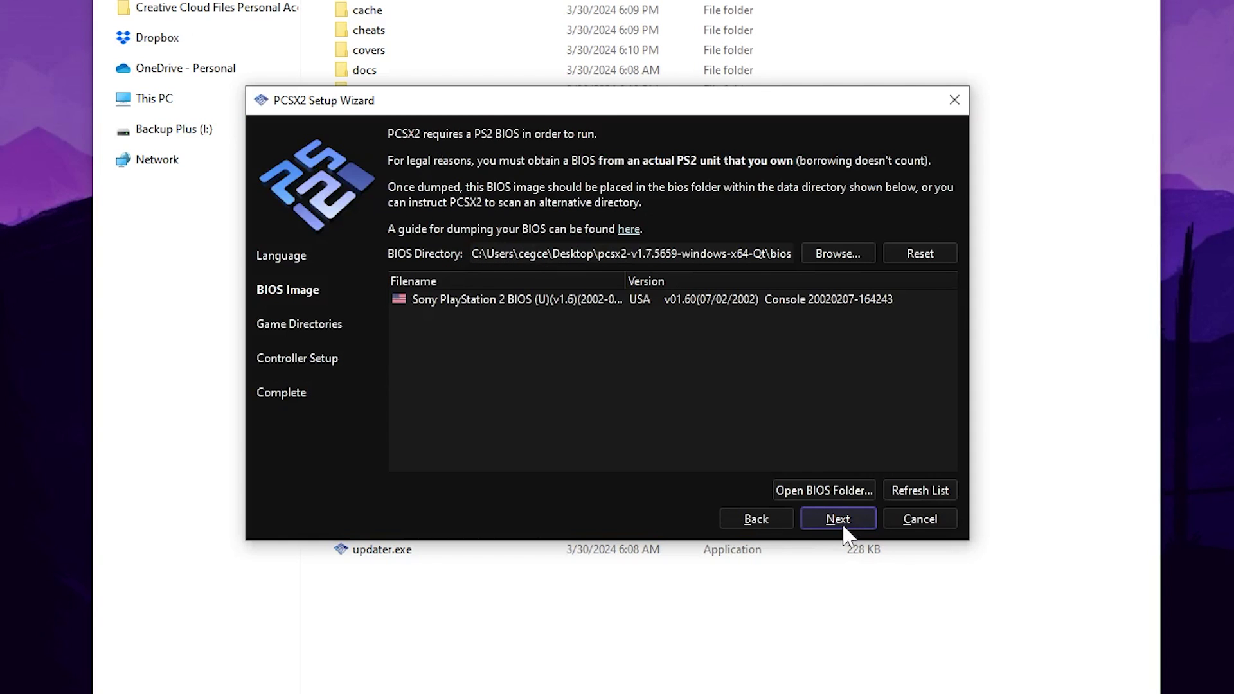
pyautogui.click(567, 300)
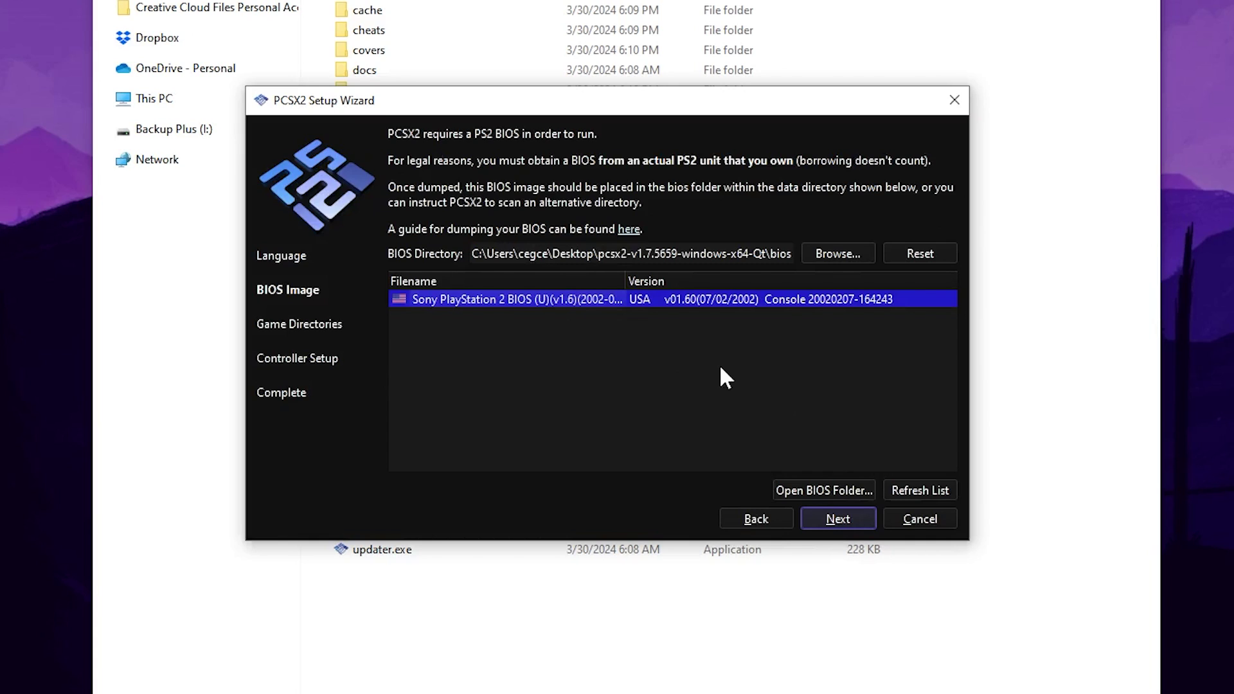
pyautogui.click(846, 520)
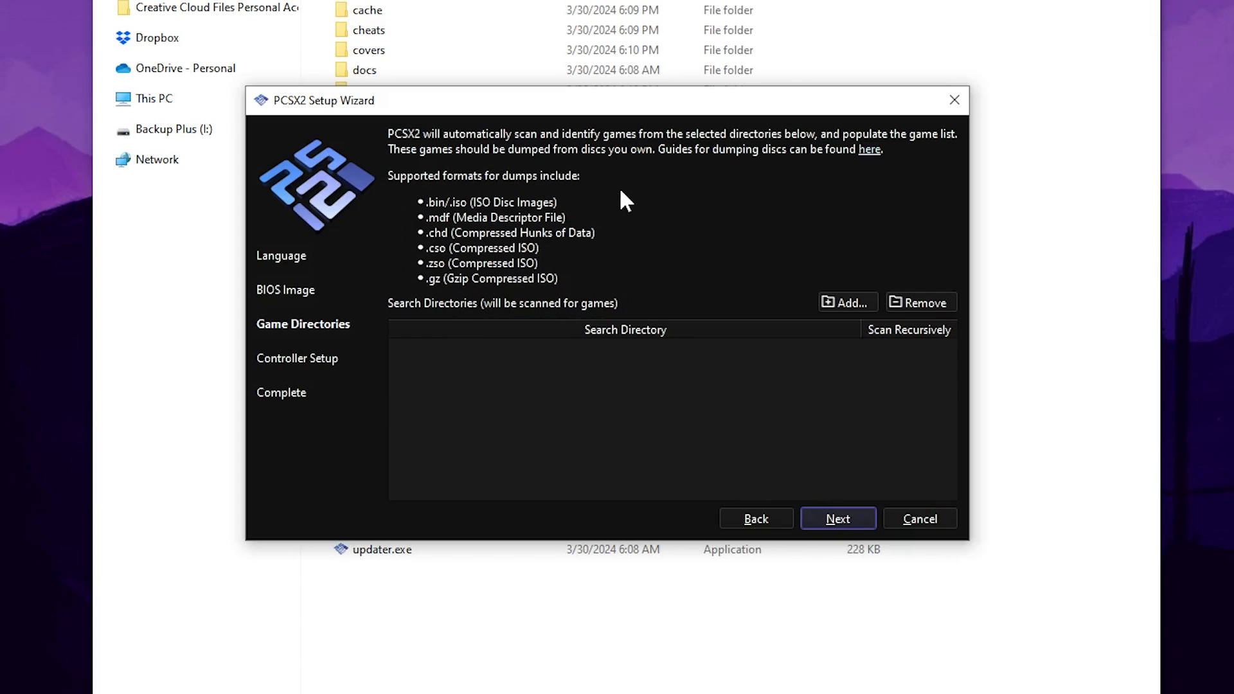
# Step: Add the games folder as a game search directory with recursive scanning and continue to the controller setup
pyautogui.click(844, 300)
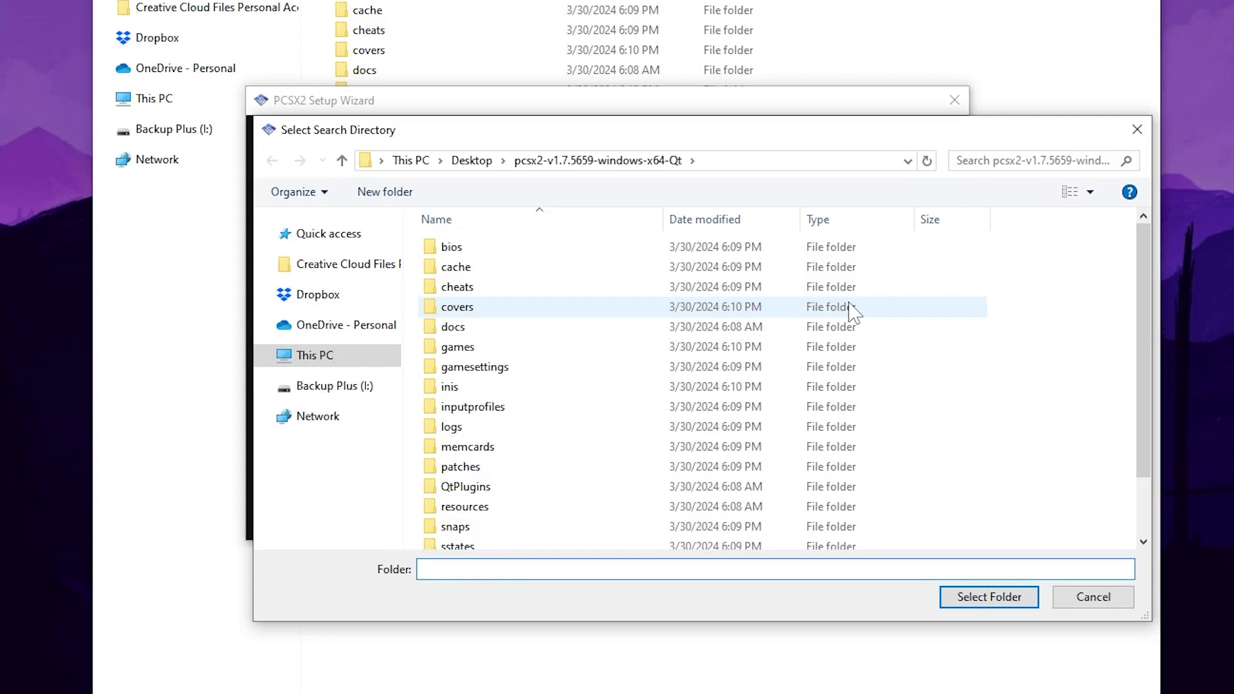
pyautogui.click(830, 348)
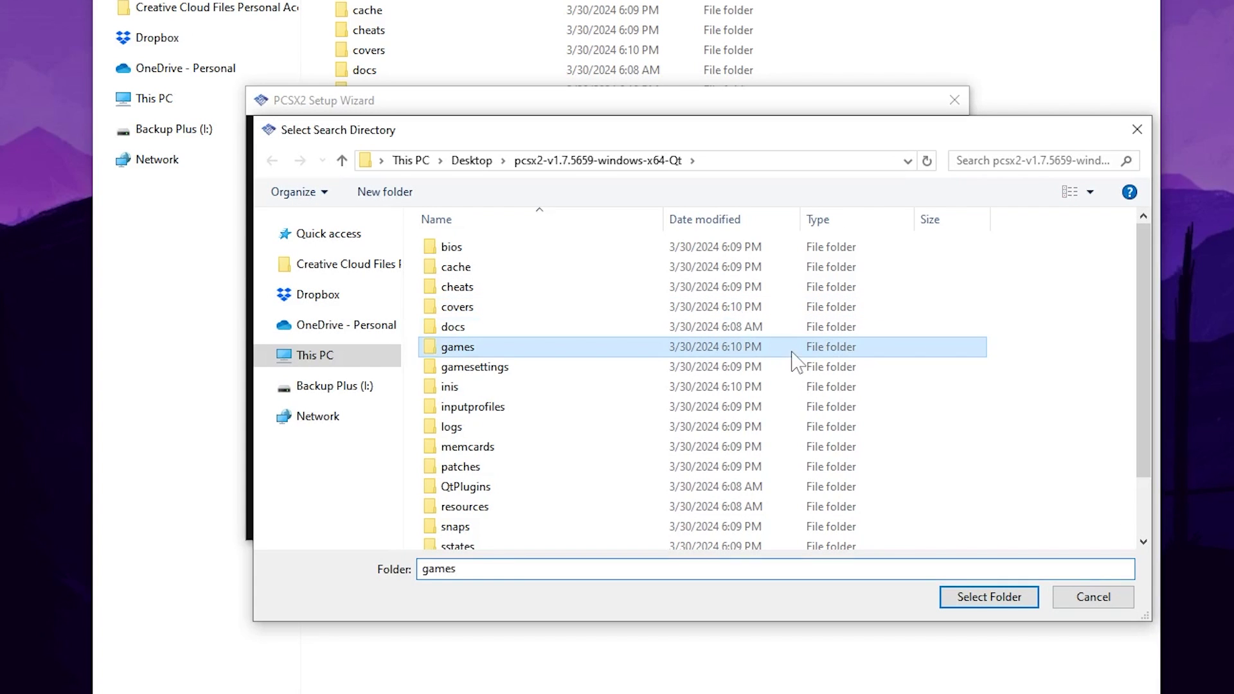
pyautogui.click(1010, 598)
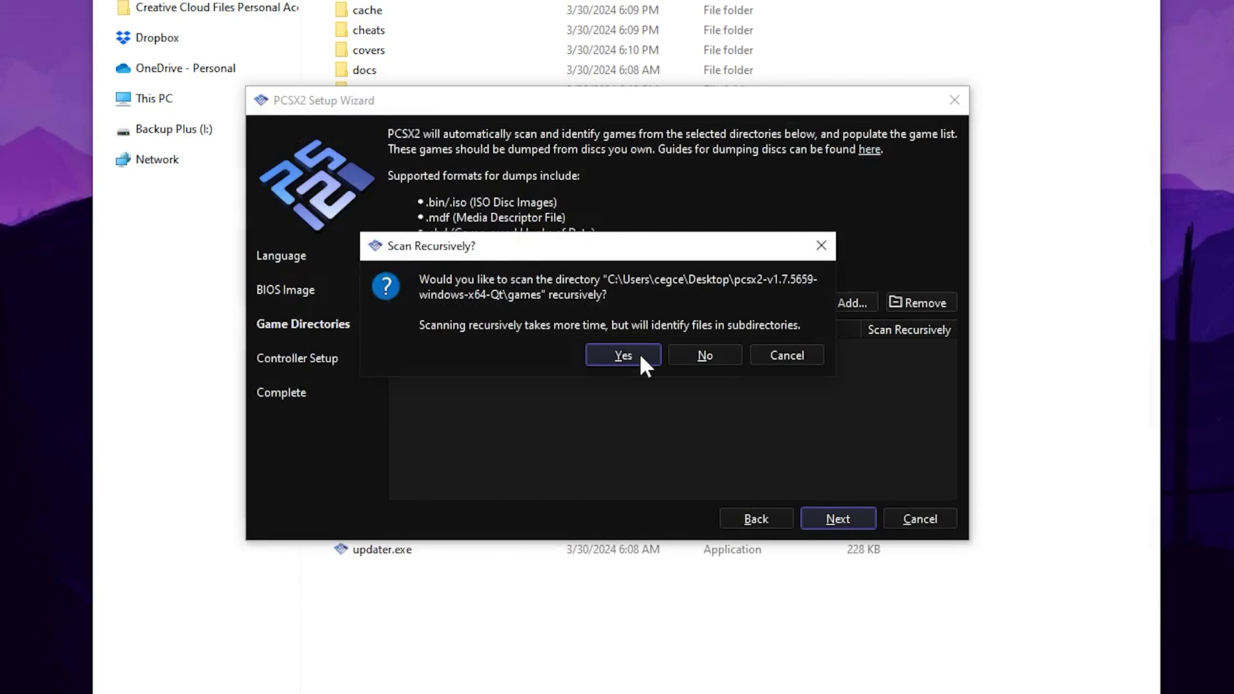
pyautogui.click(638, 353)
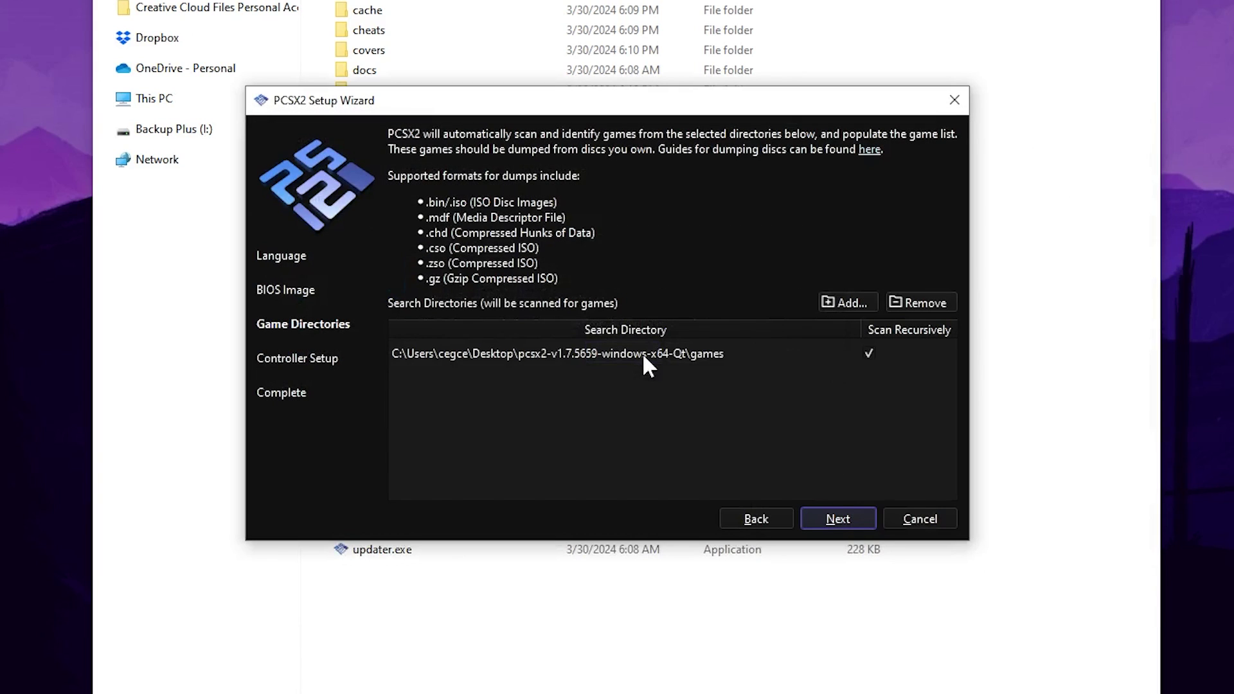
pyautogui.click(852, 515)
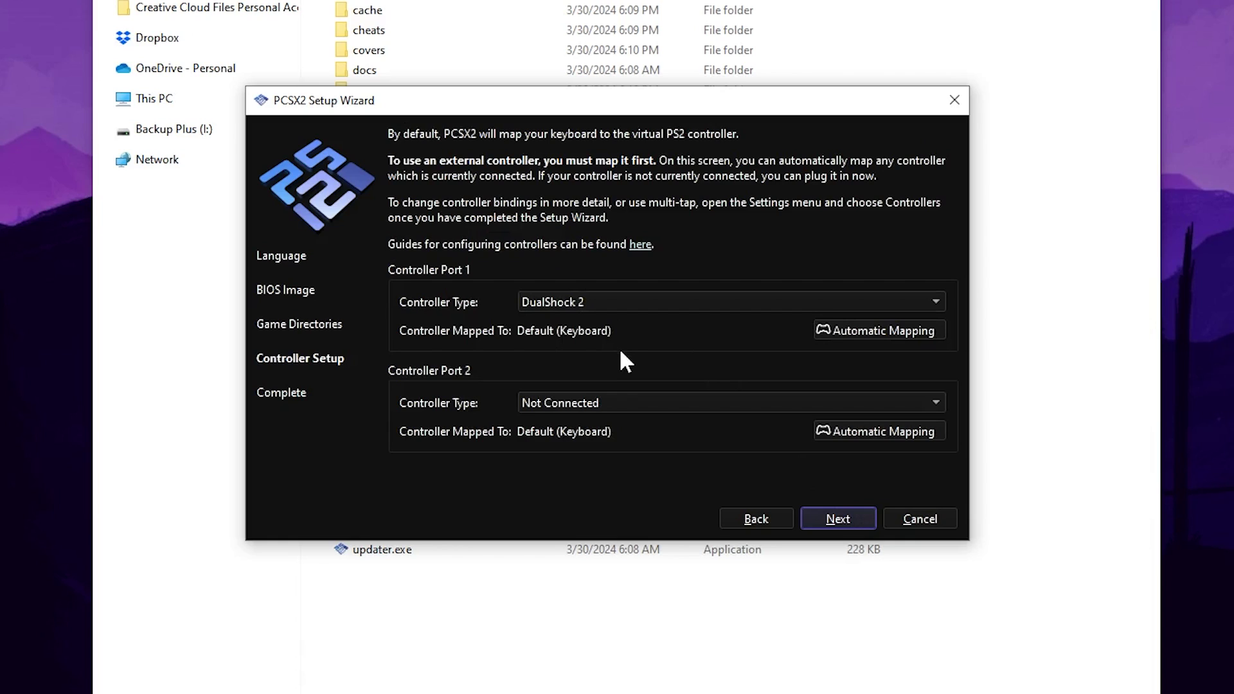
# Step: Automatically map Controller Port 1 to SDL-0 (XInput Controller) and finish the setup wizard
pyautogui.click(877, 331)
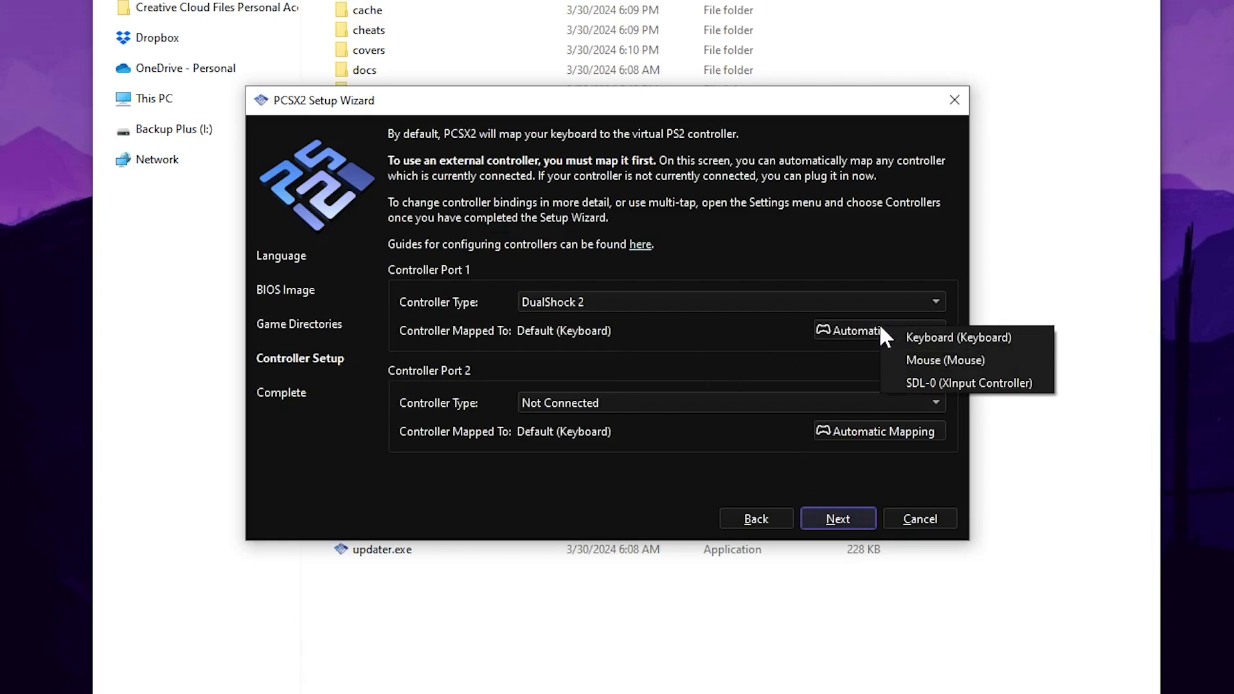
pyautogui.click(959, 385)
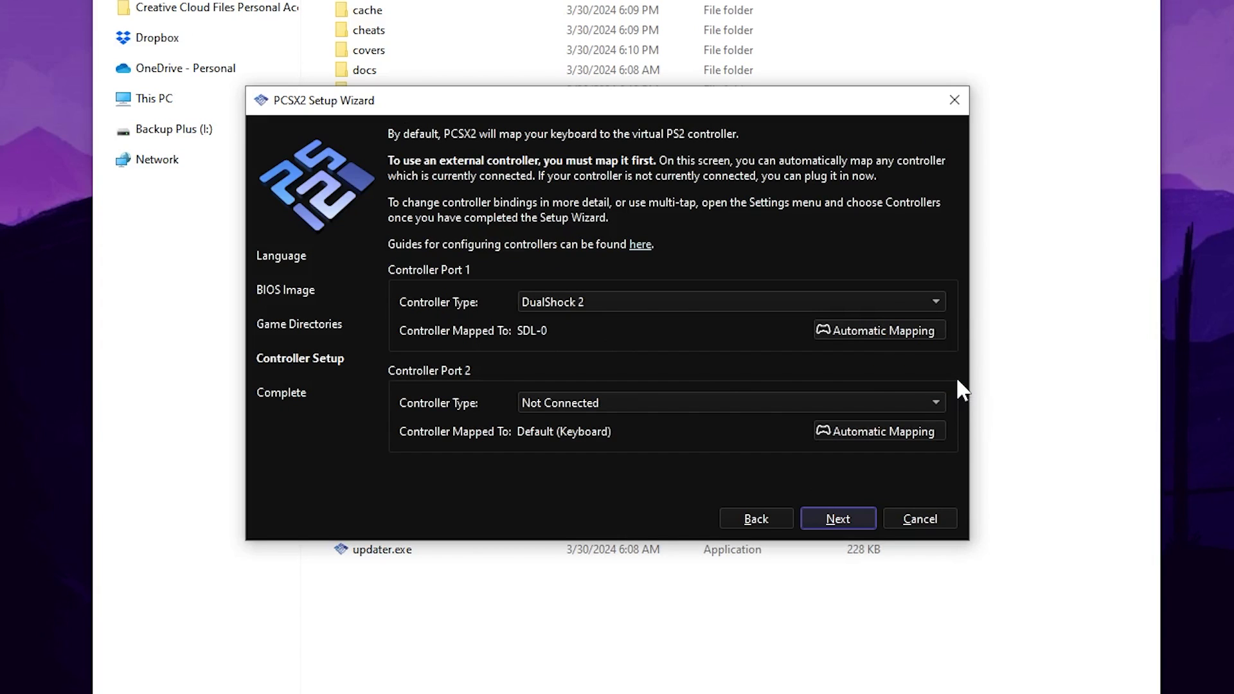
pyautogui.click(841, 520)
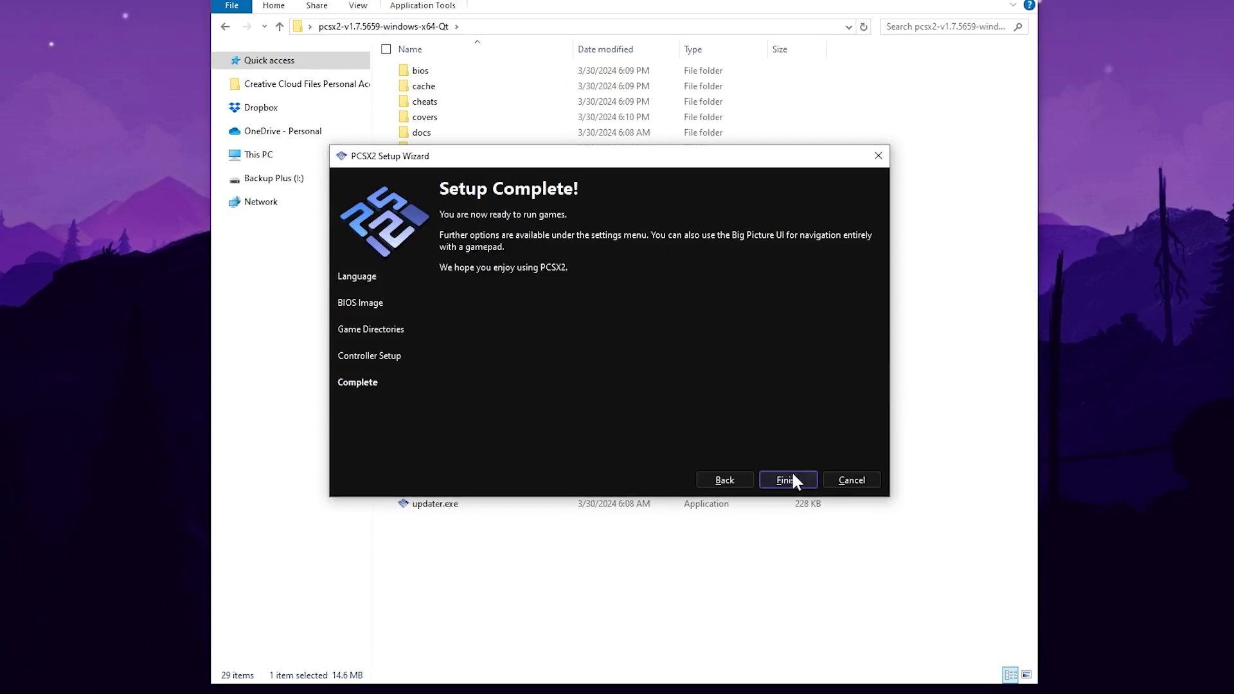
pyautogui.click(841, 518)
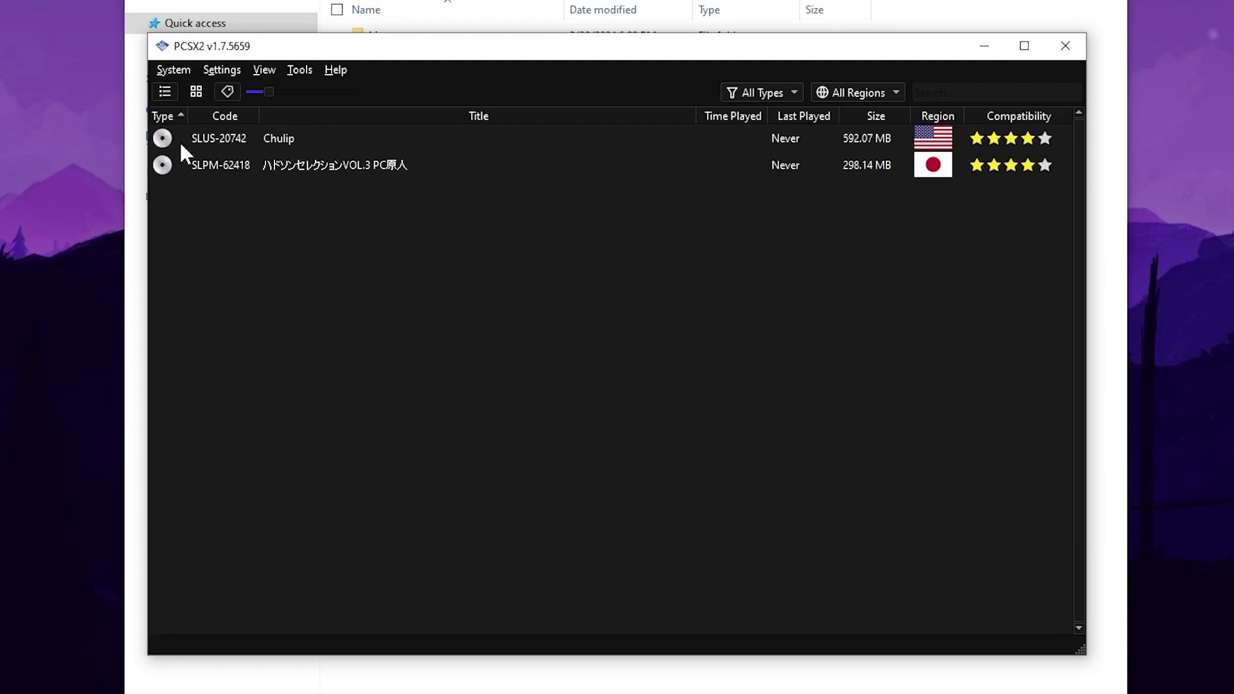
# Step: Show the game list as a cover grid and set Chulip's cover to the PNG image in the covers folder
pyautogui.click(198, 91)
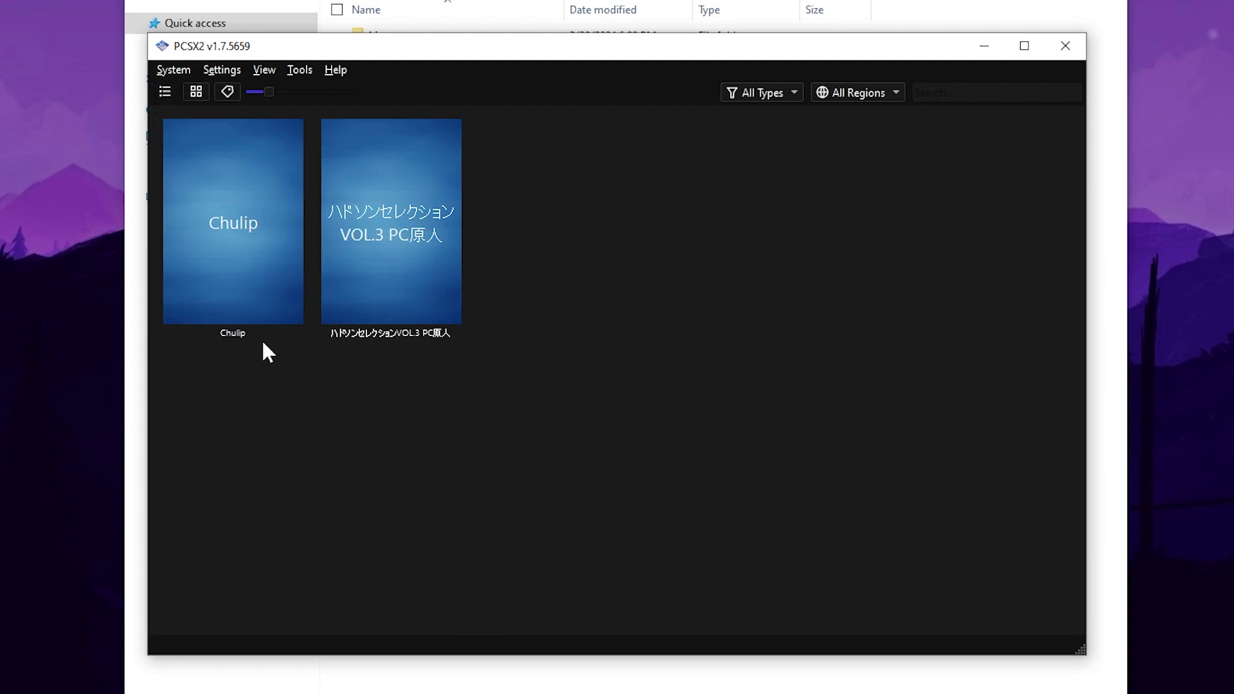
pyautogui.rightClick(269, 254)
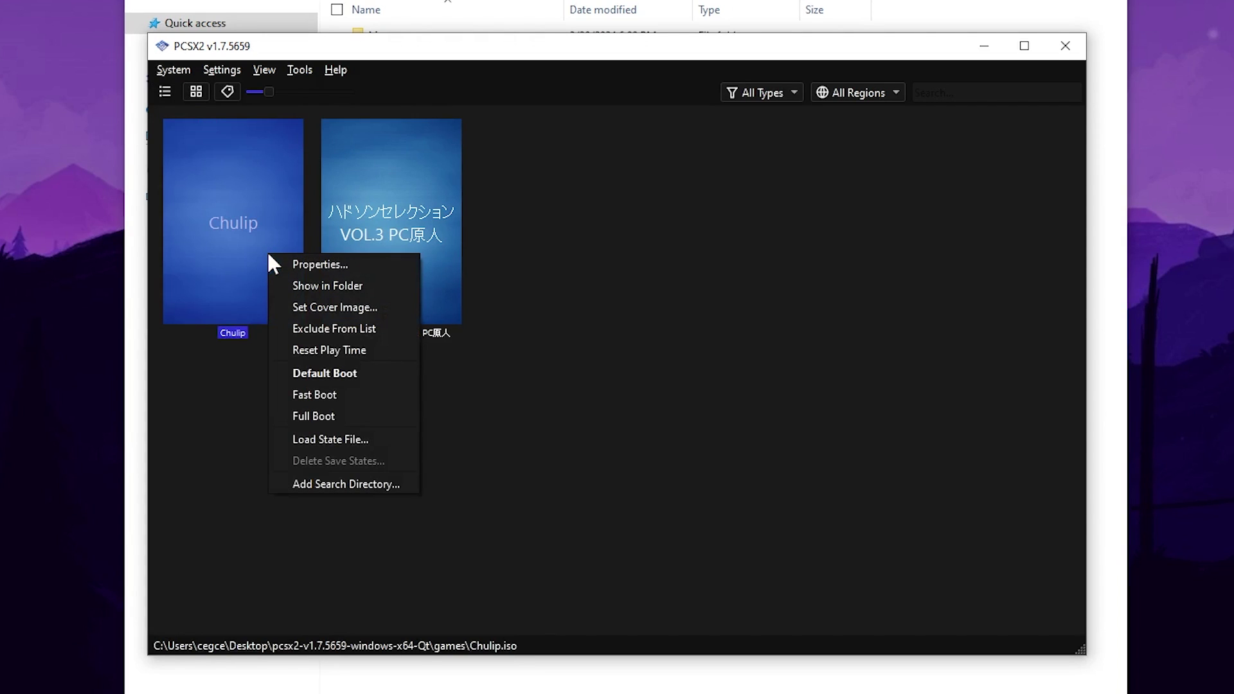
pyautogui.click(325, 308)
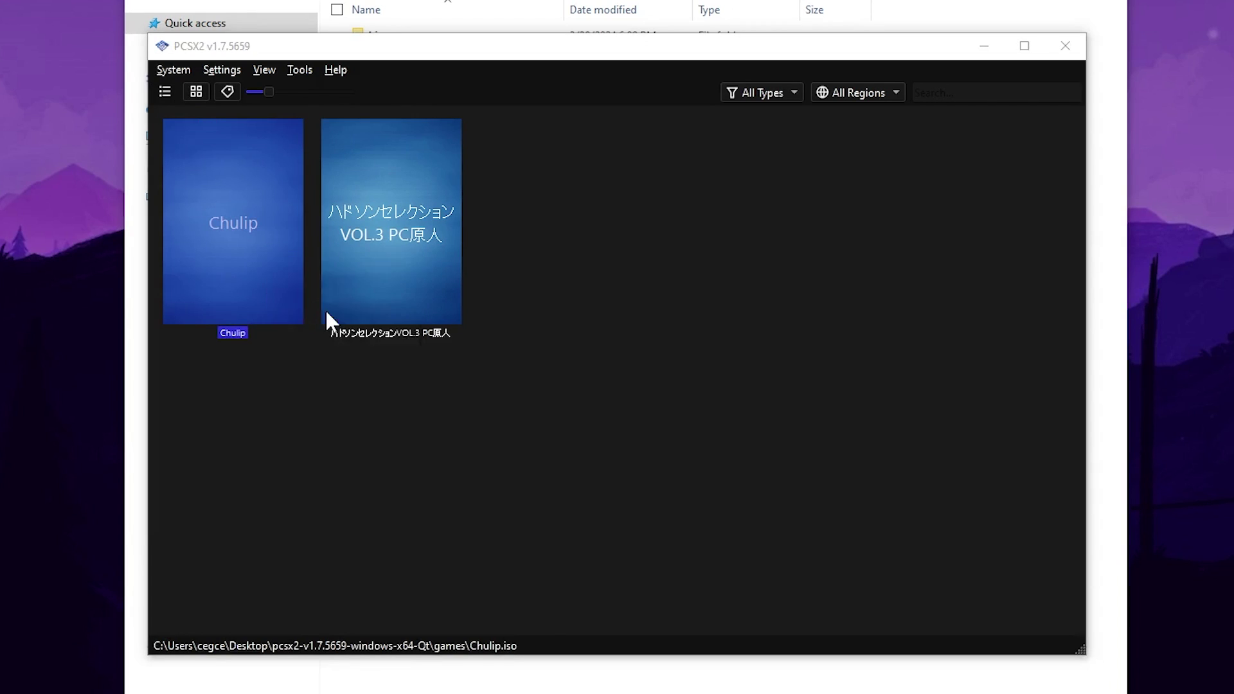
pyautogui.doubleClick(365, 241)
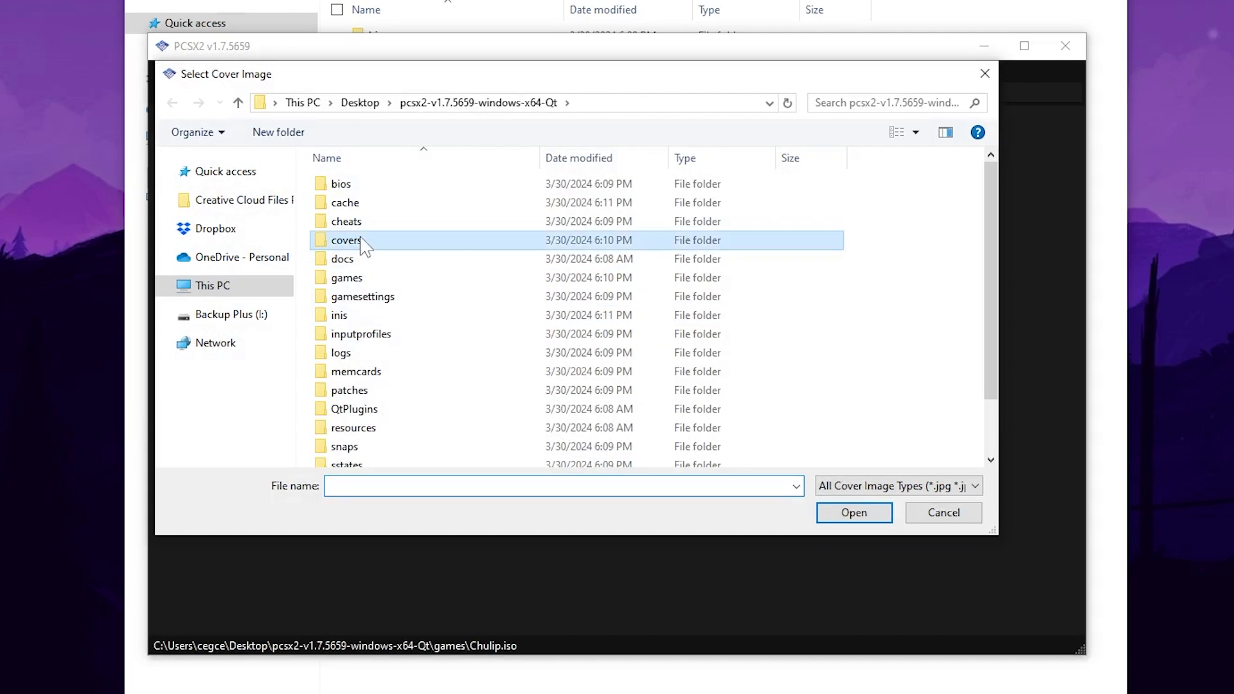
pyautogui.click(370, 260)
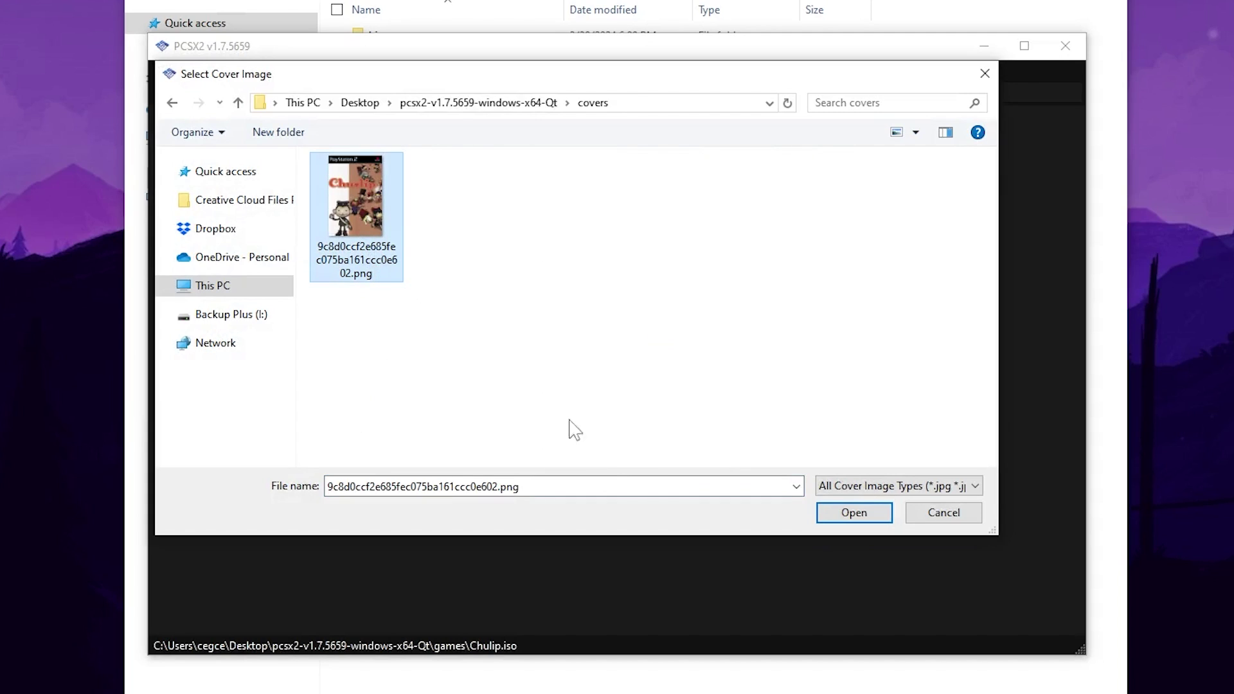
pyautogui.click(878, 514)
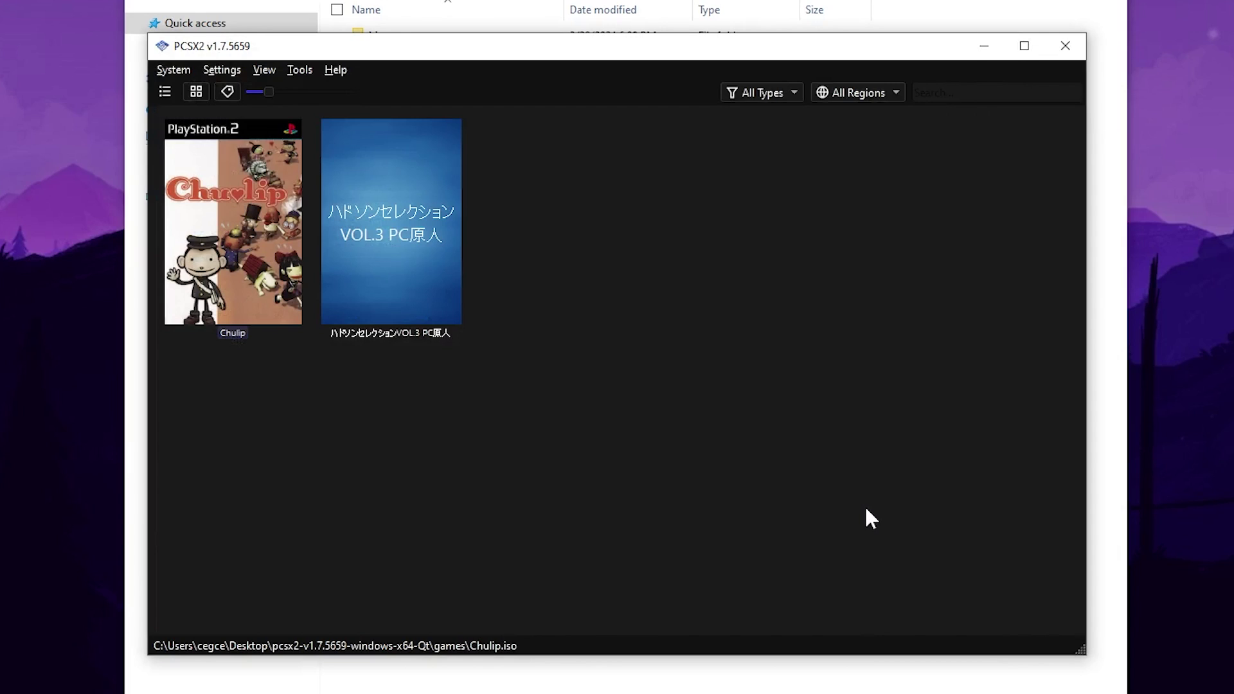
# Step: Open the controller settings and examine the button bindings of Controller Port 1
pyautogui.click(223, 70)
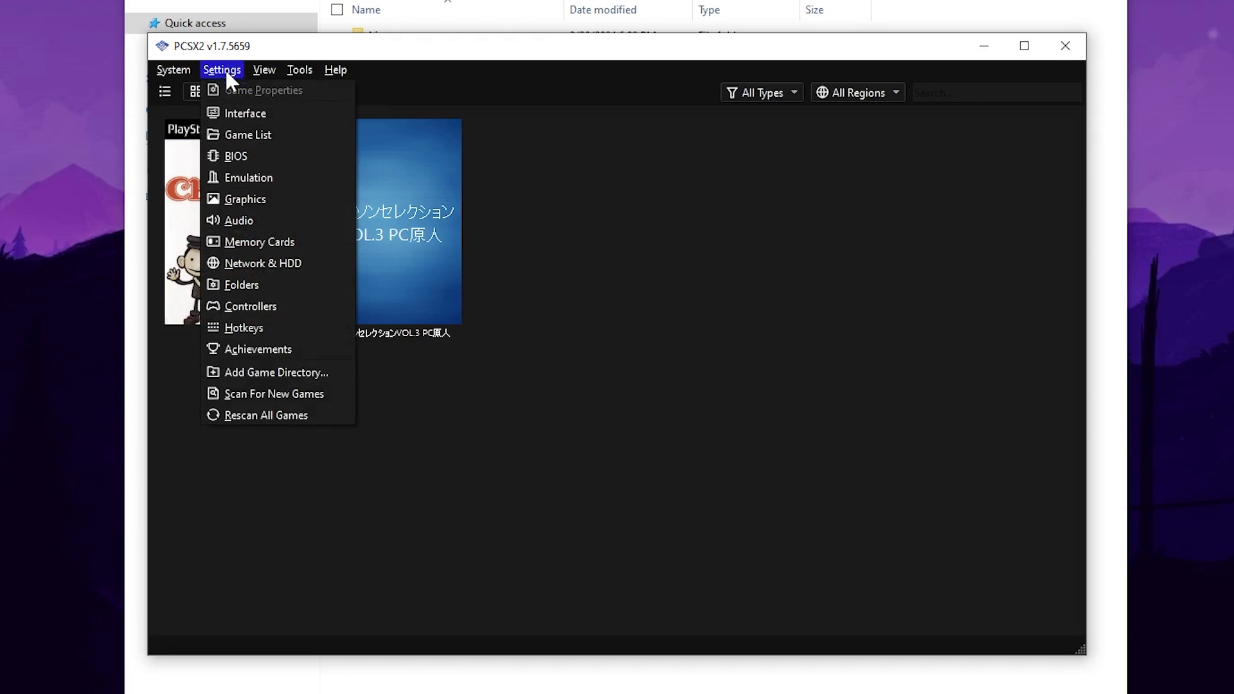
pyautogui.click(261, 301)
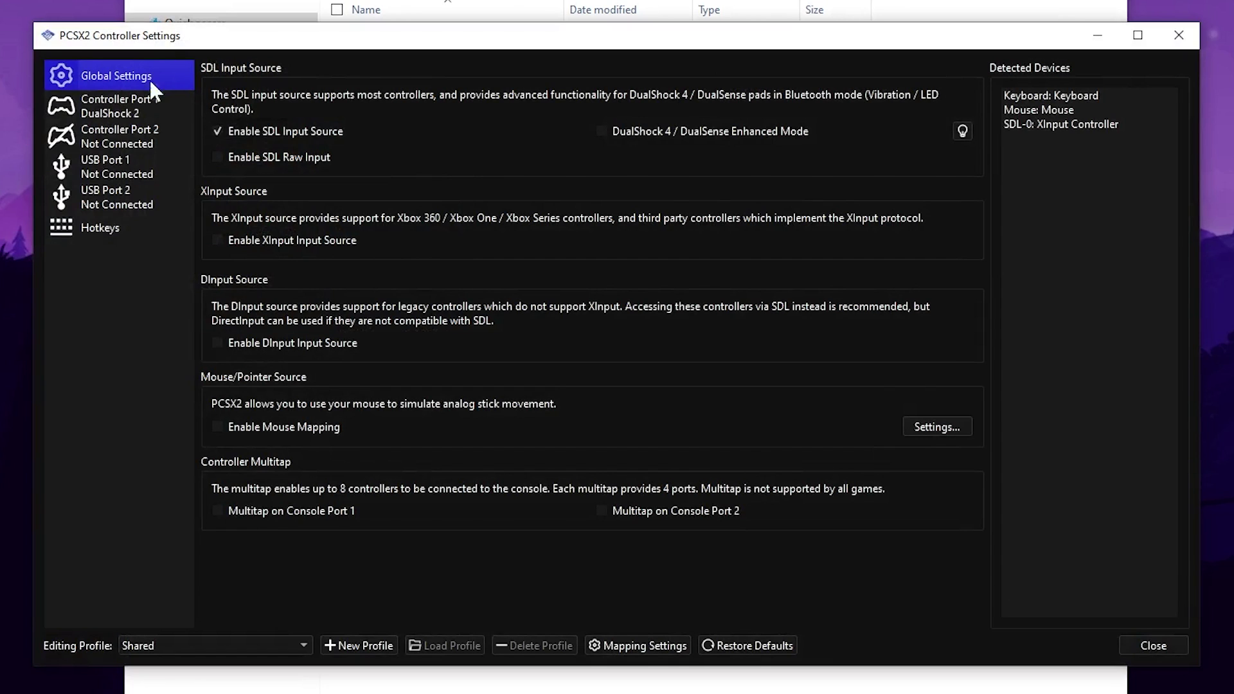
pyautogui.click(138, 108)
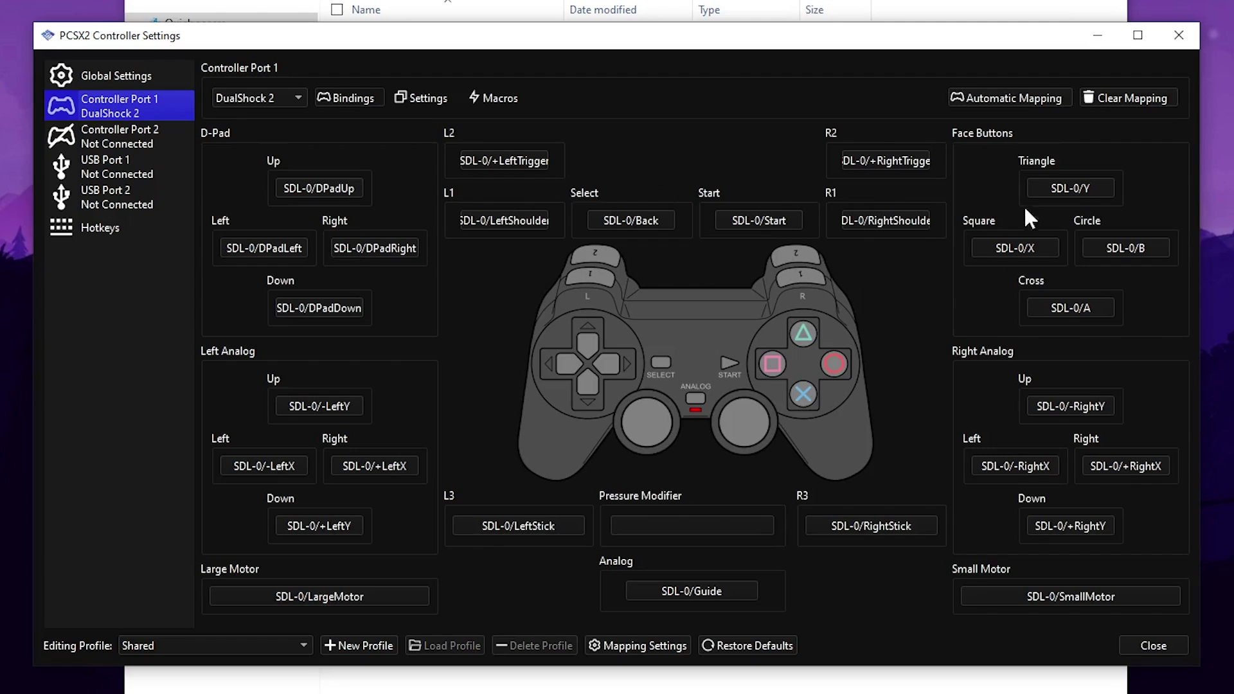
# Step: Rebind the Triangle face button of Controller Port 1 and close the controller settings
pyautogui.click(1075, 186)
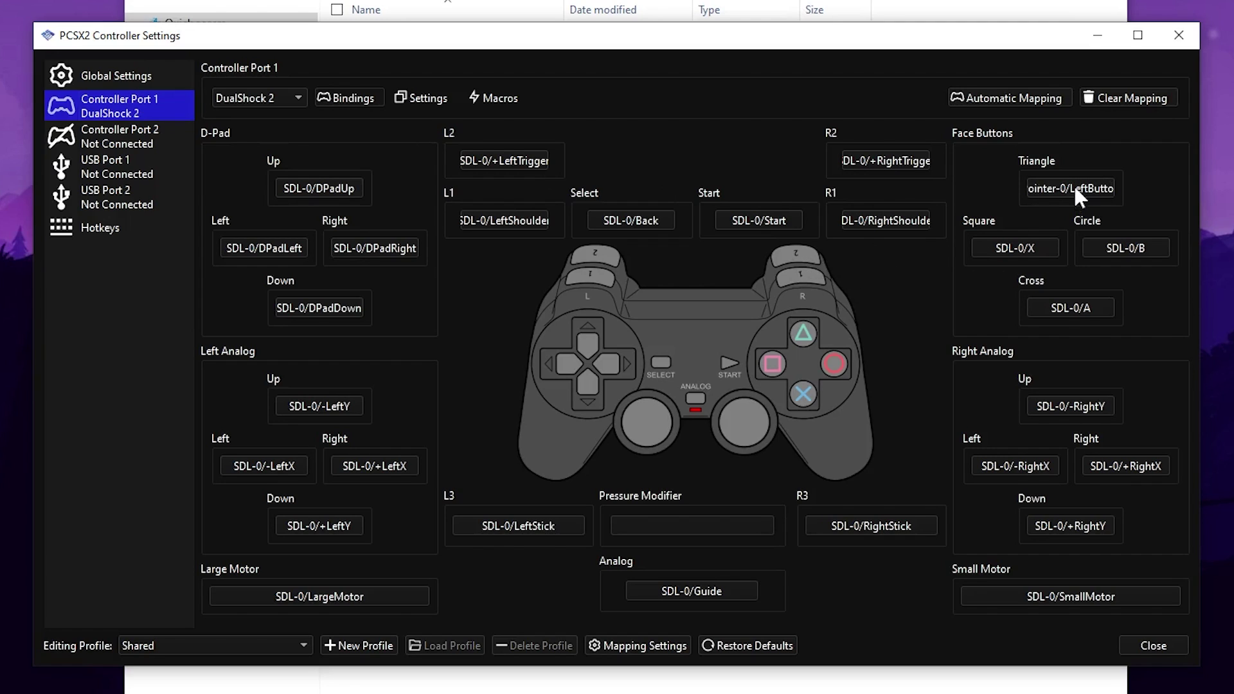
pyautogui.click(1074, 184)
pyautogui.click(1154, 645)
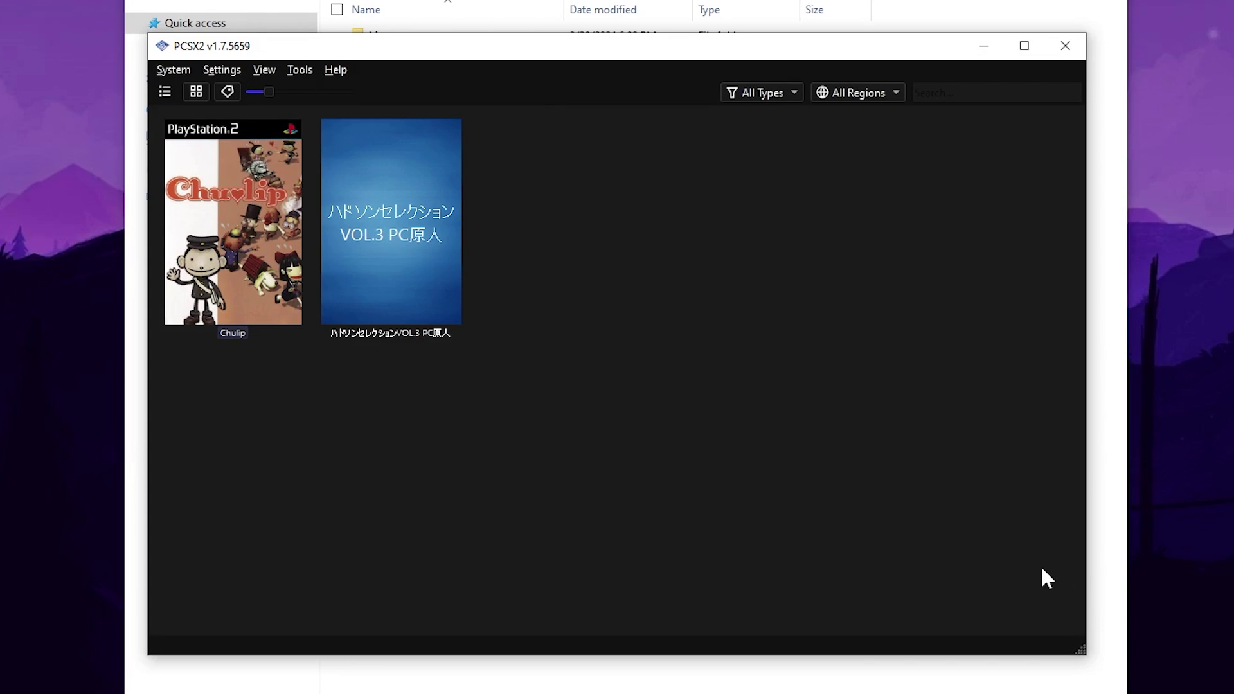
# Step: Start the Hudson Selection Vol. 3 PC Genjin game with a full boot
pyautogui.click(395, 280)
pyautogui.rightClick(394, 279)
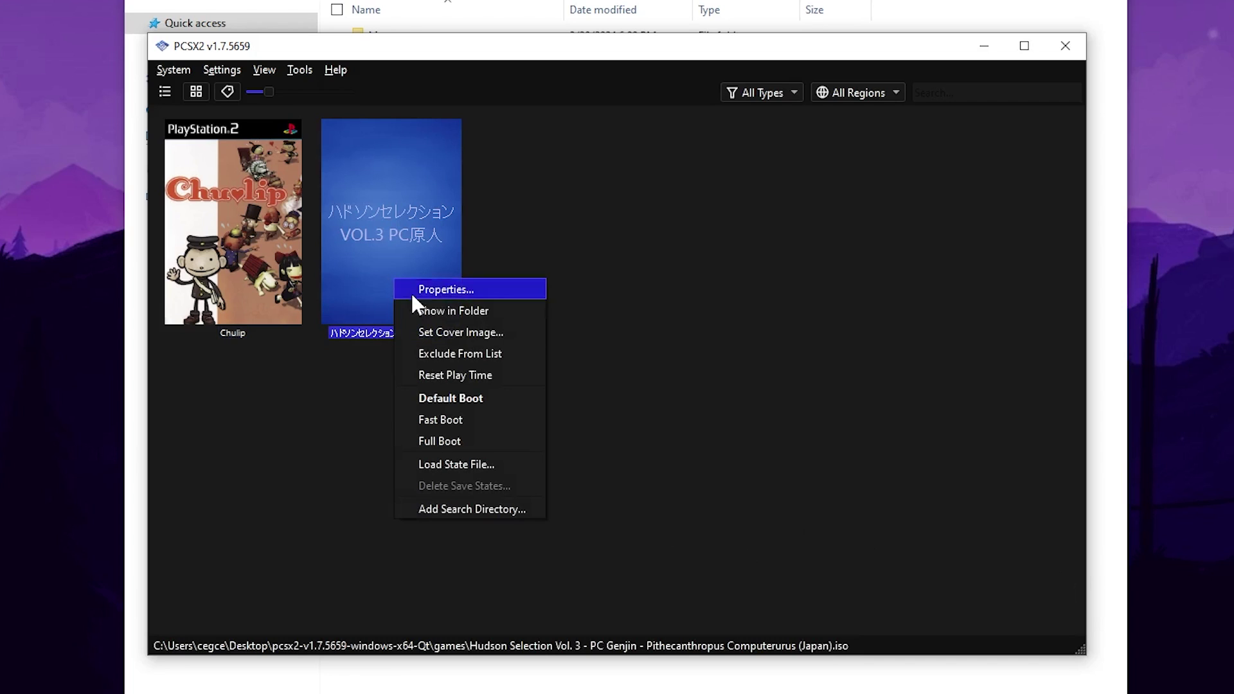
pyautogui.click(458, 443)
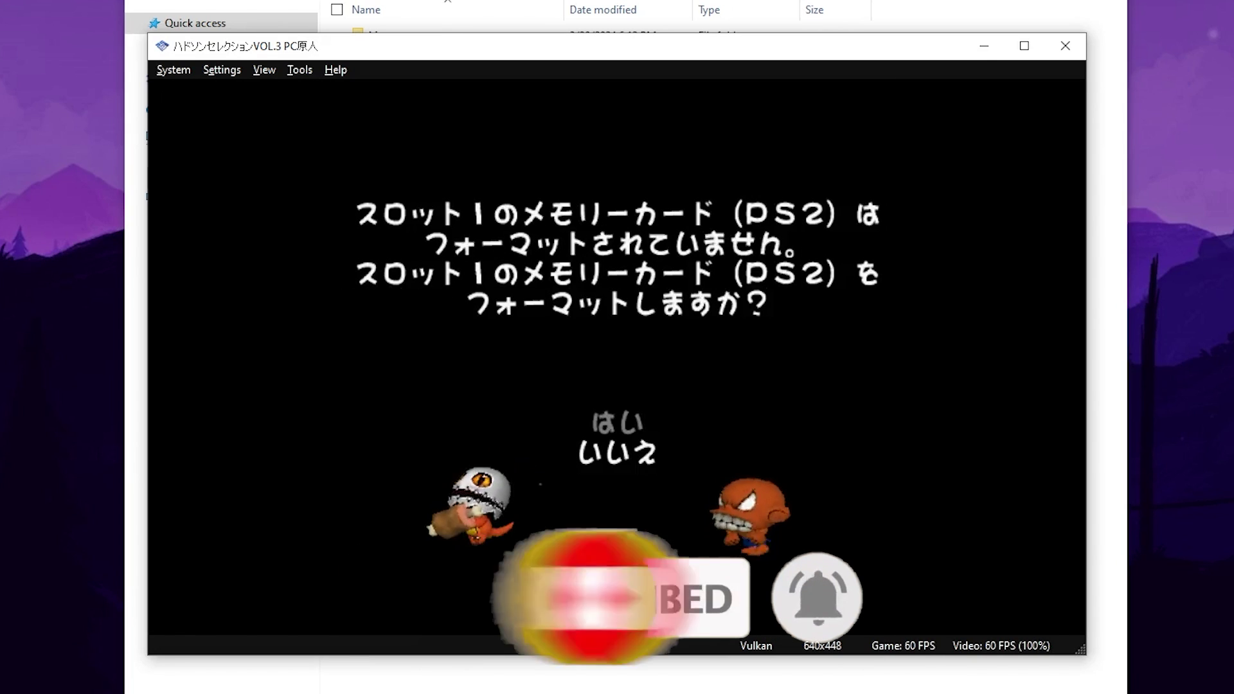
# Step: Format the memory card in slot 1 by answering yes to the game's prompts and continue into the game
pyautogui.press('Up')
pyautogui.press('Return')
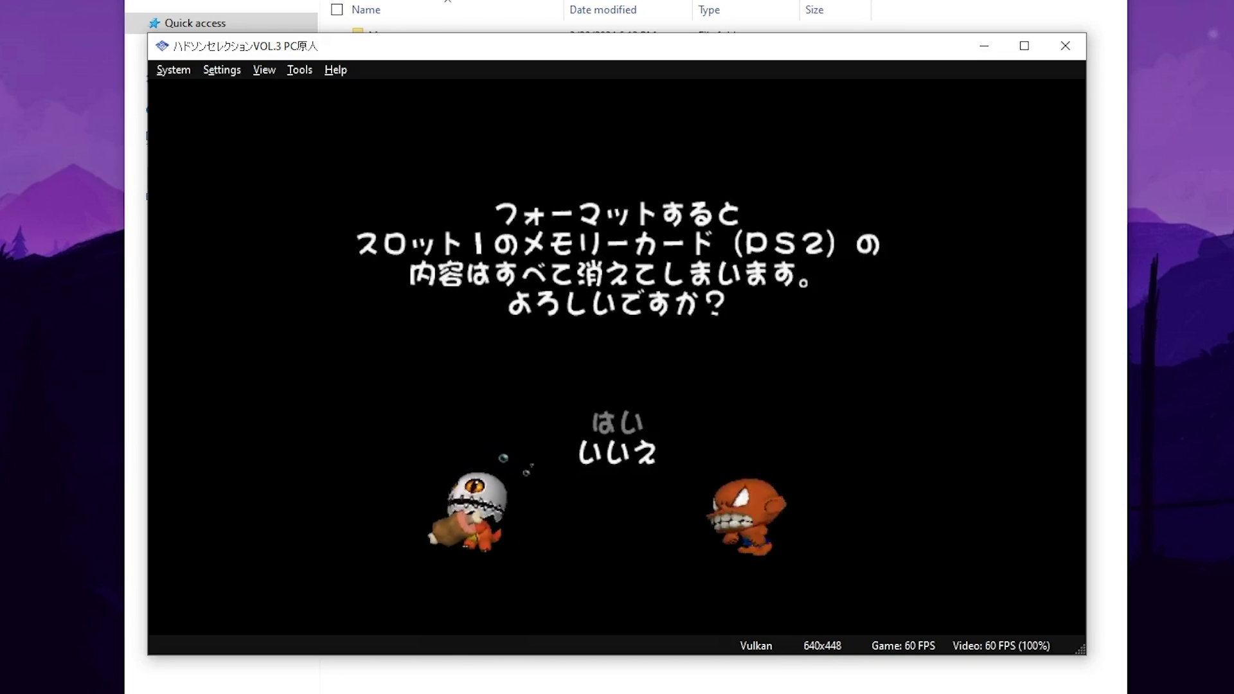
pyautogui.press('Up')
pyautogui.press('Return')
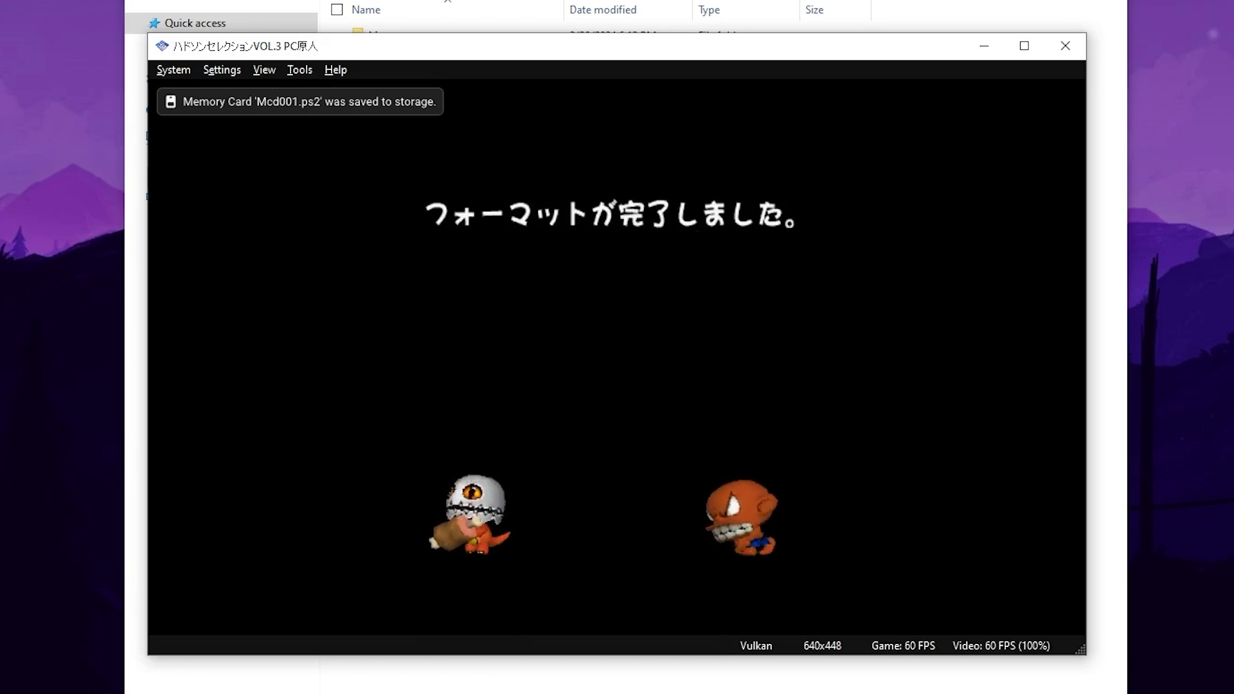
pyautogui.press('Up')
pyautogui.press('Return')
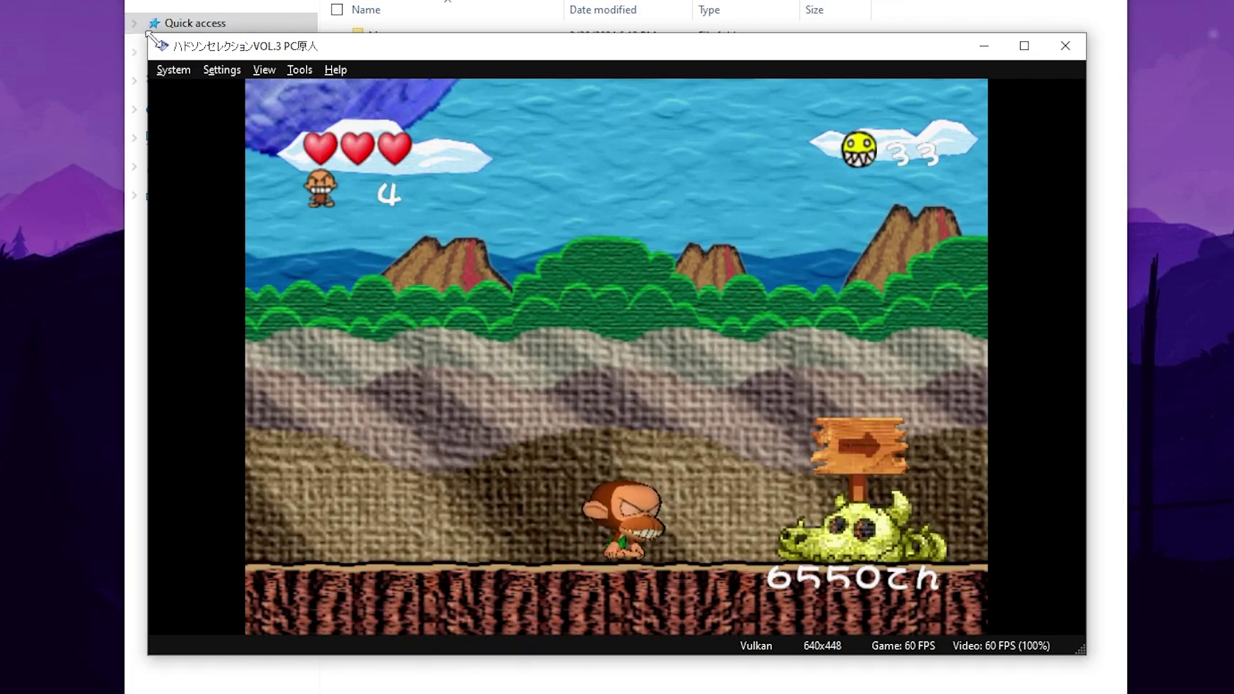
# Step: Shut down the running game without saving a state for resume
pyautogui.click(170, 67)
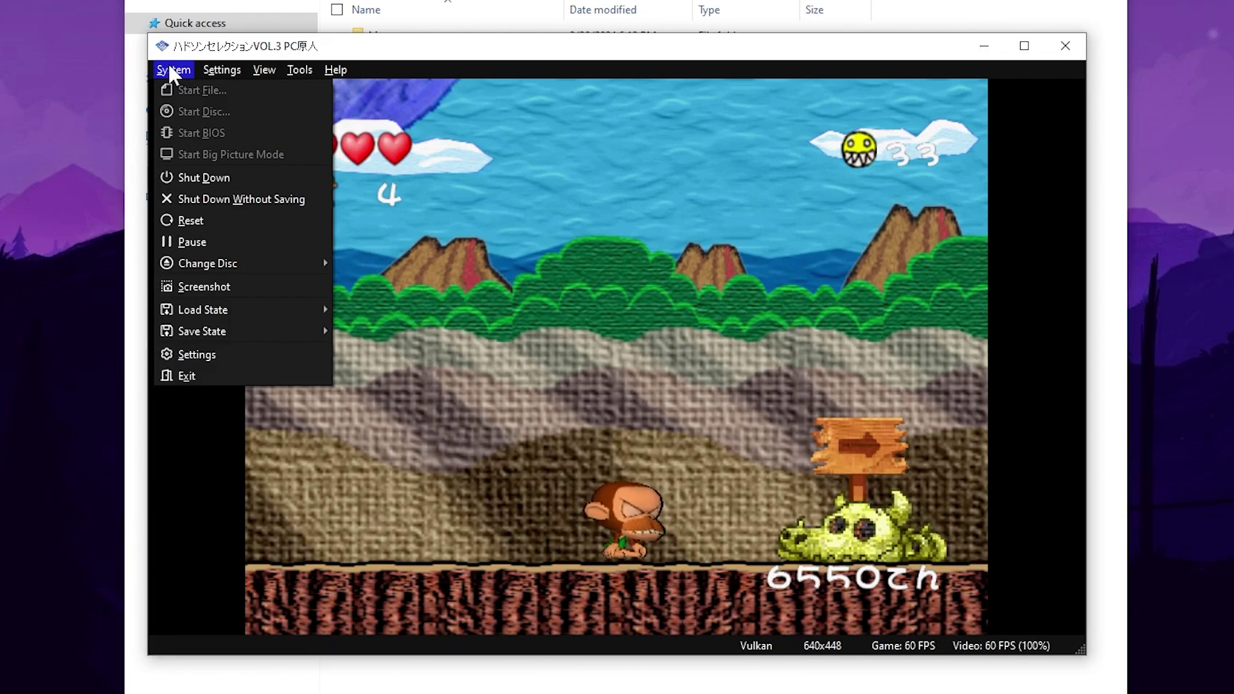
pyautogui.click(211, 175)
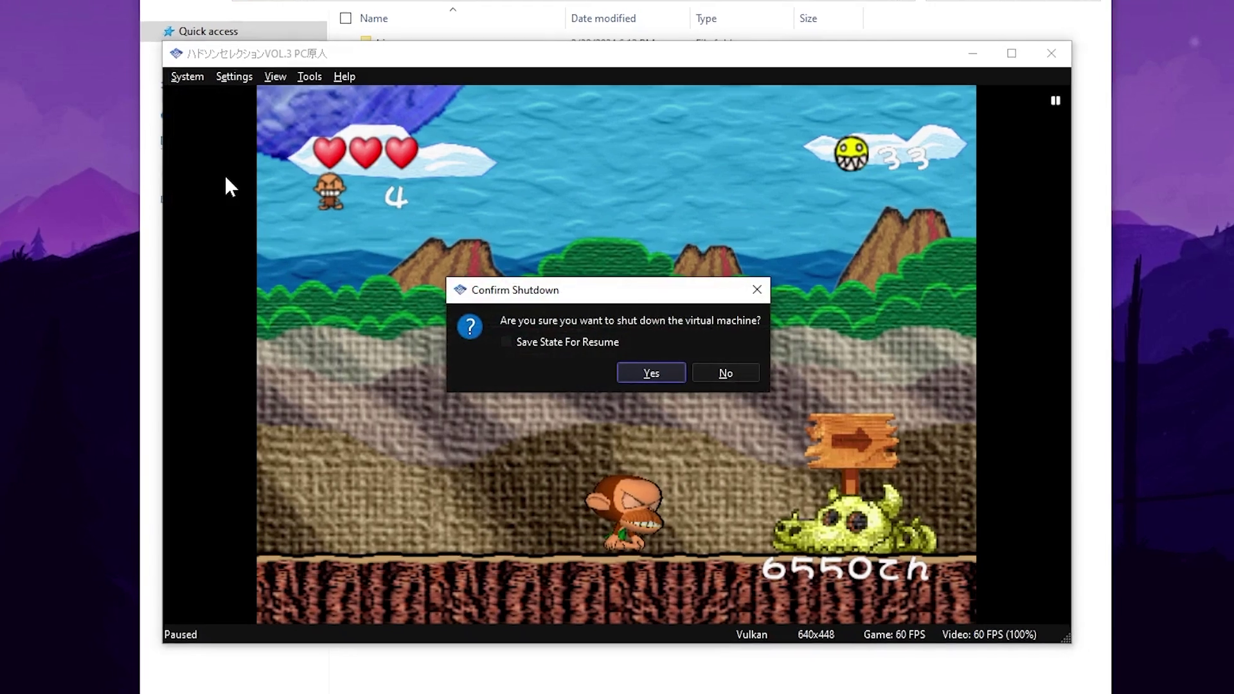
pyautogui.click(651, 373)
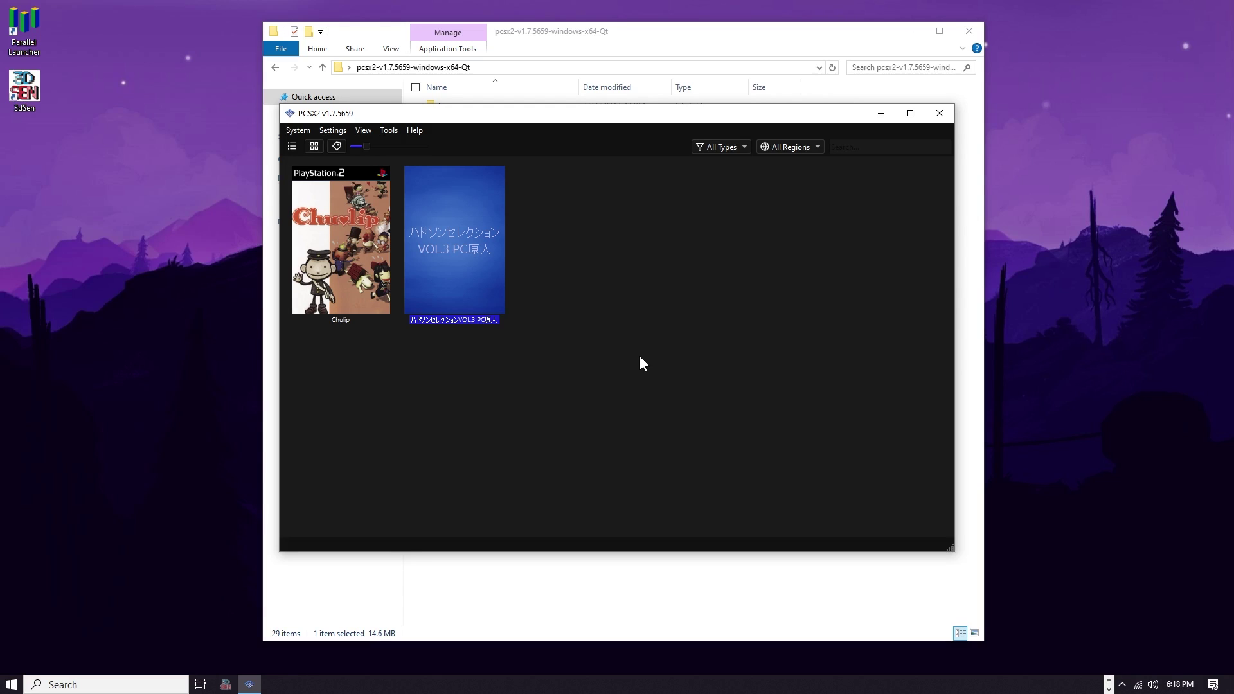
# Step: Create a 32 MB memory card named "Mem Card 3" with NTFS compression in the memory card settings
pyautogui.click(327, 132)
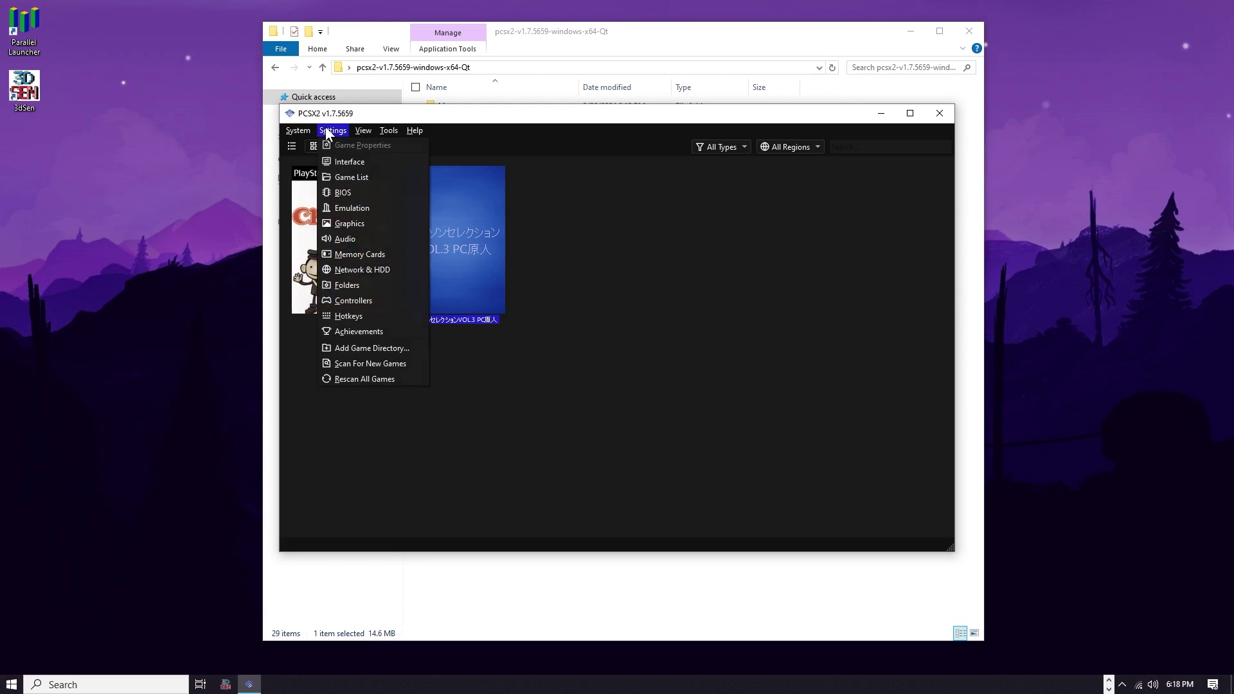
pyautogui.click(358, 253)
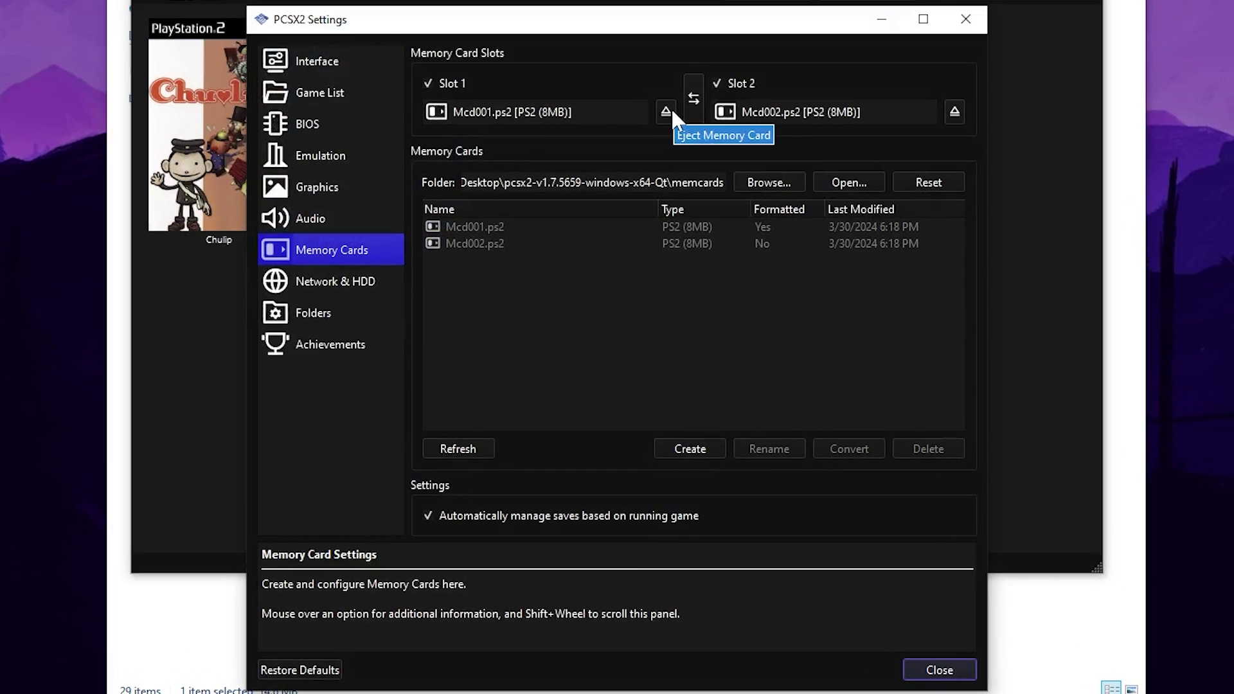
pyautogui.click(700, 448)
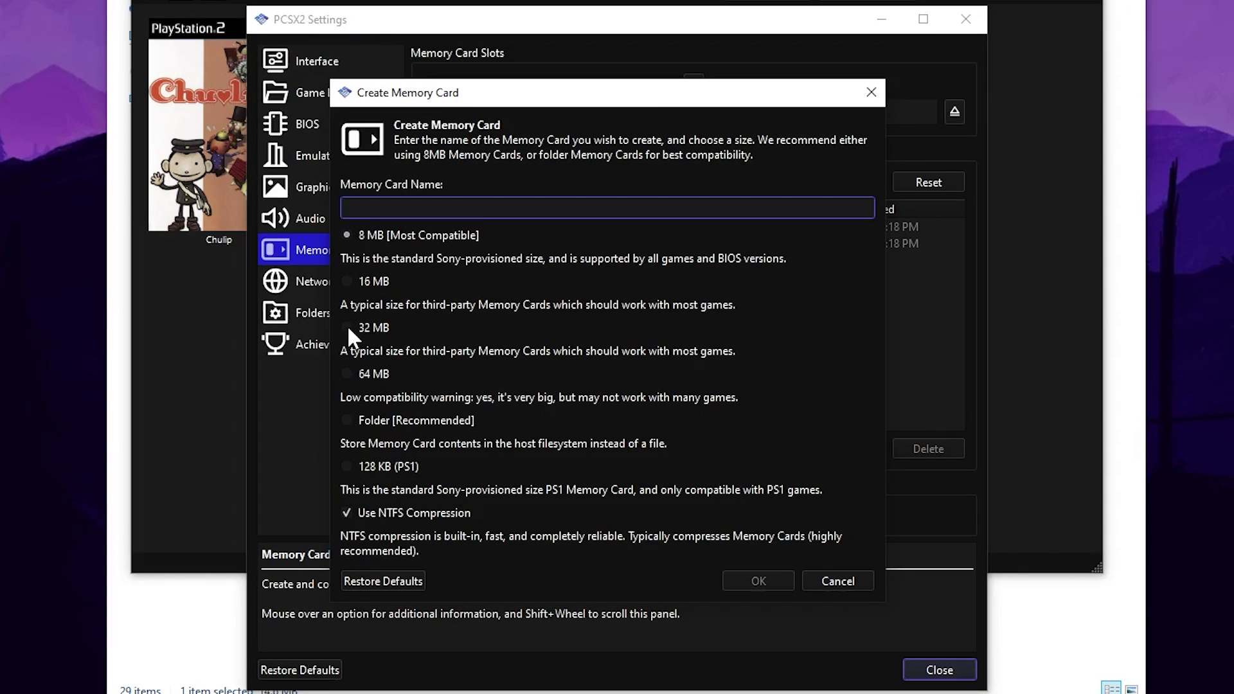
pyautogui.click(347, 328)
pyautogui.click(417, 212)
pyautogui.write('Mem Card 3')
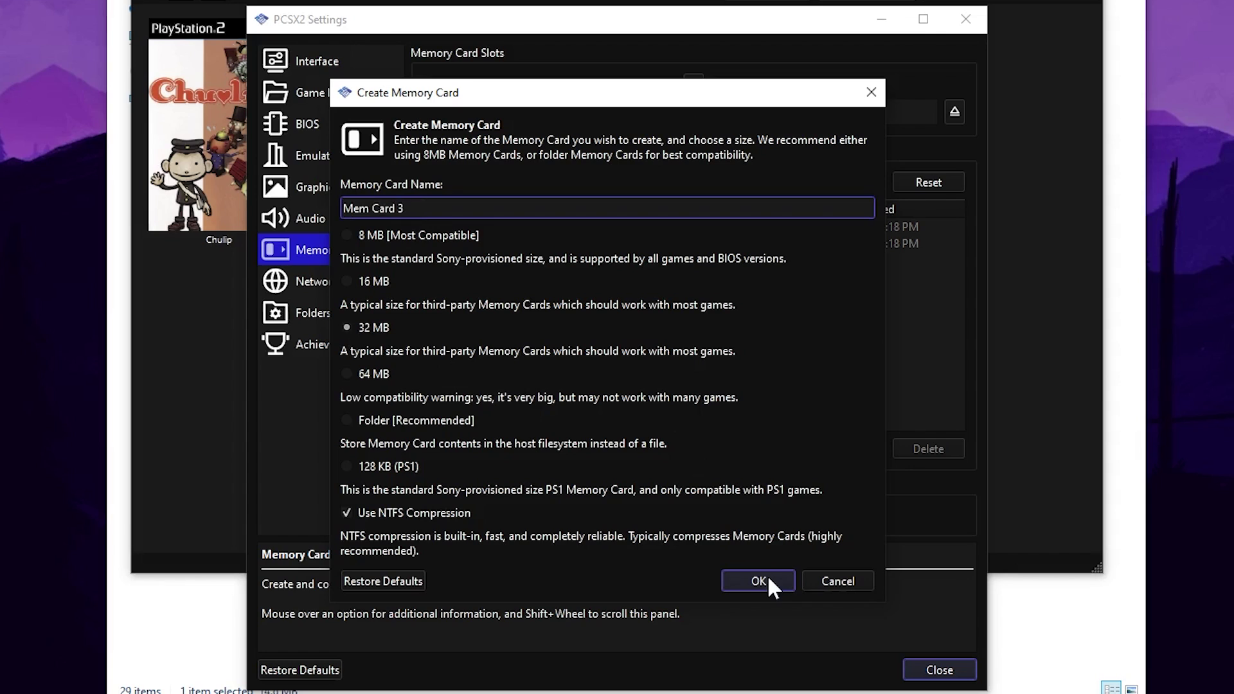
pyautogui.click(768, 578)
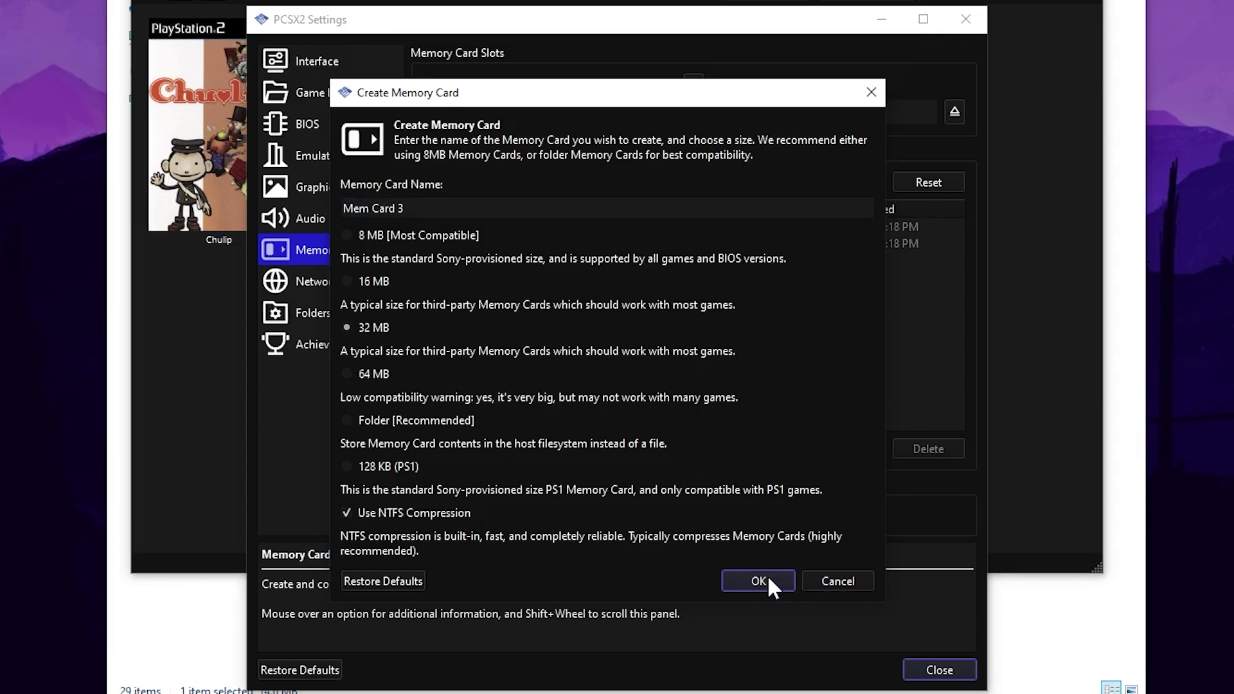
pyautogui.click(702, 371)
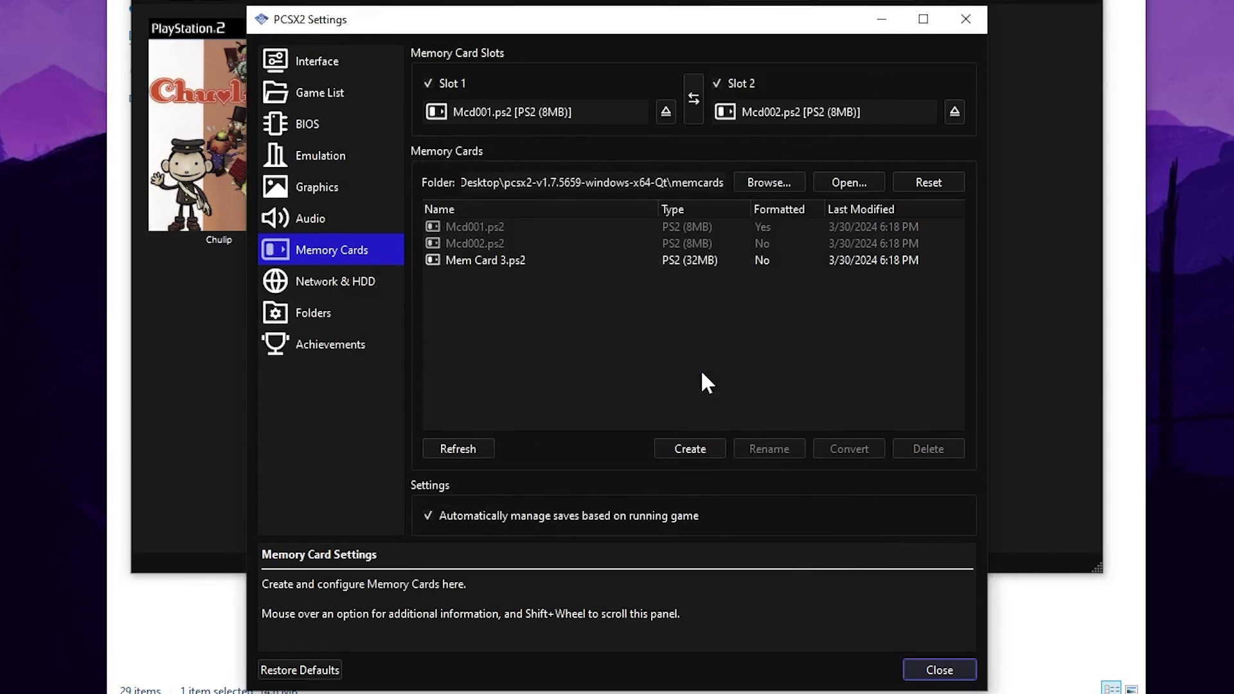
# Step: Assign Mem Card 3.ps2 to memory card Slot 1
pyautogui.click(526, 260)
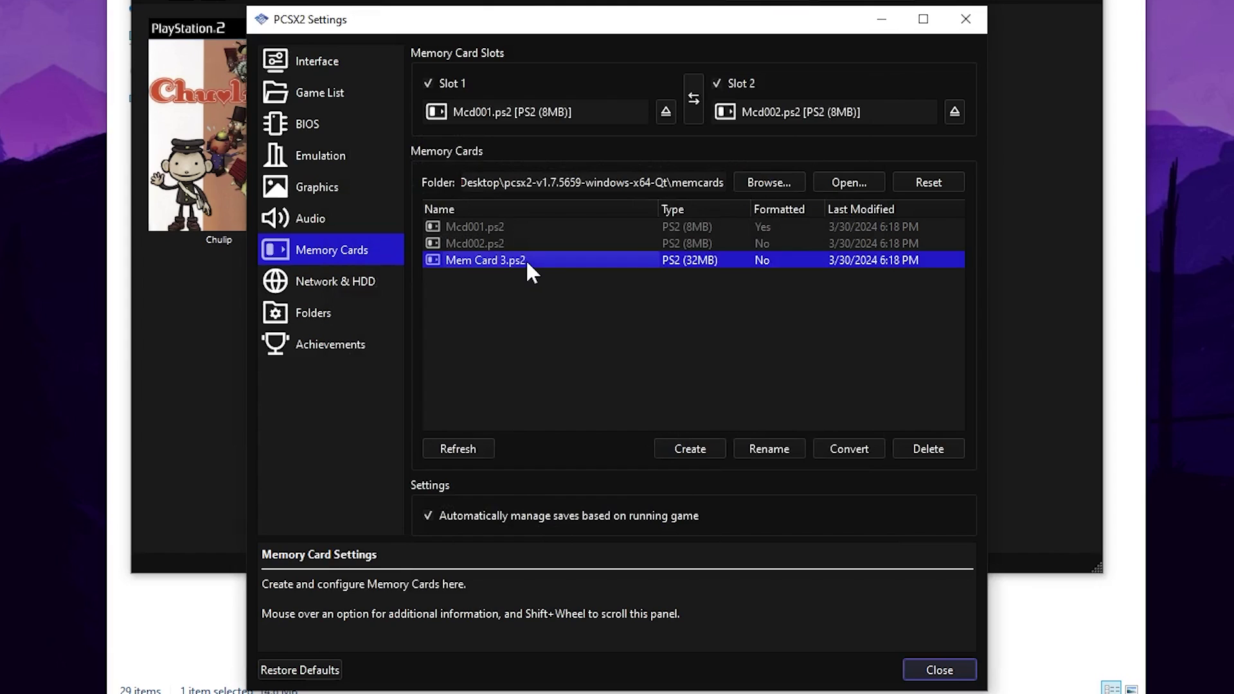
pyautogui.rightClick(526, 260)
pyautogui.click(585, 253)
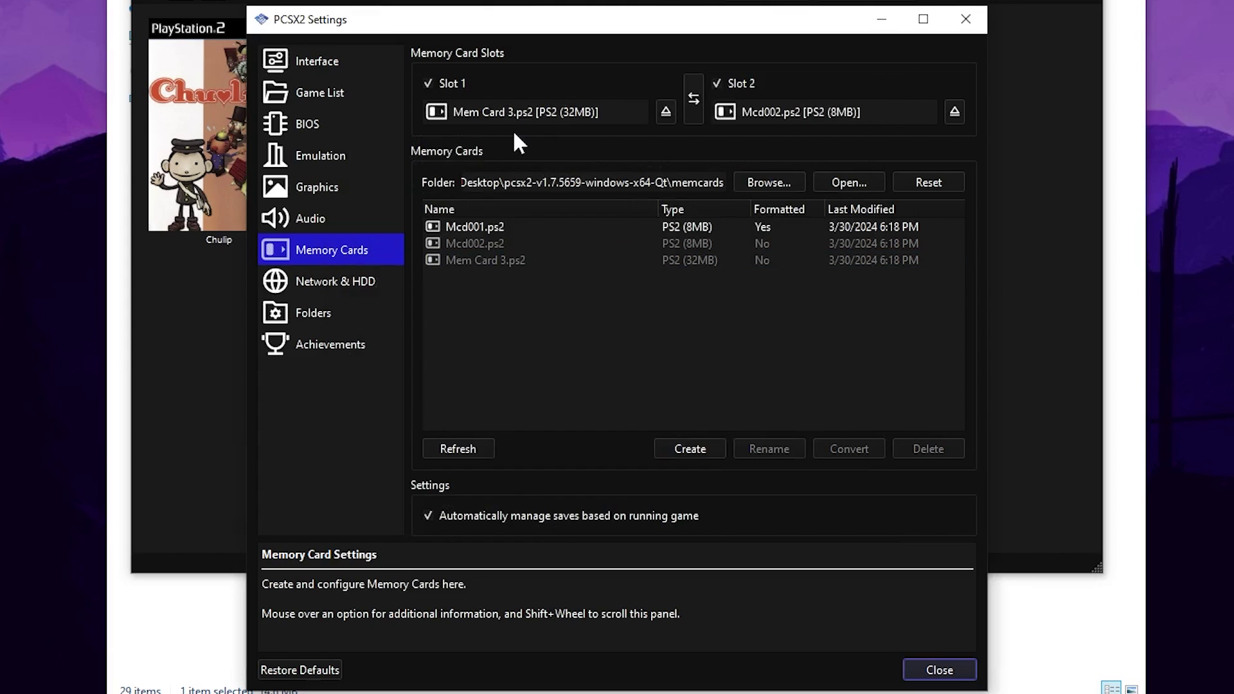
pyautogui.click(690, 449)
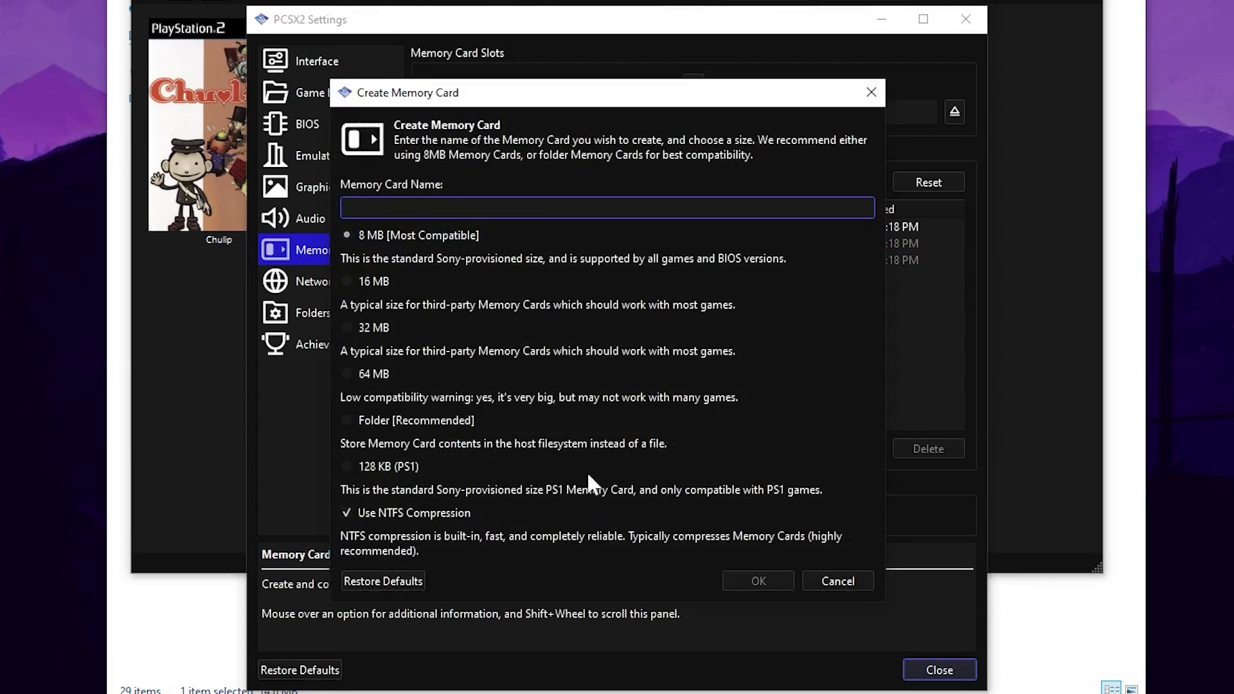
pyautogui.click(349, 420)
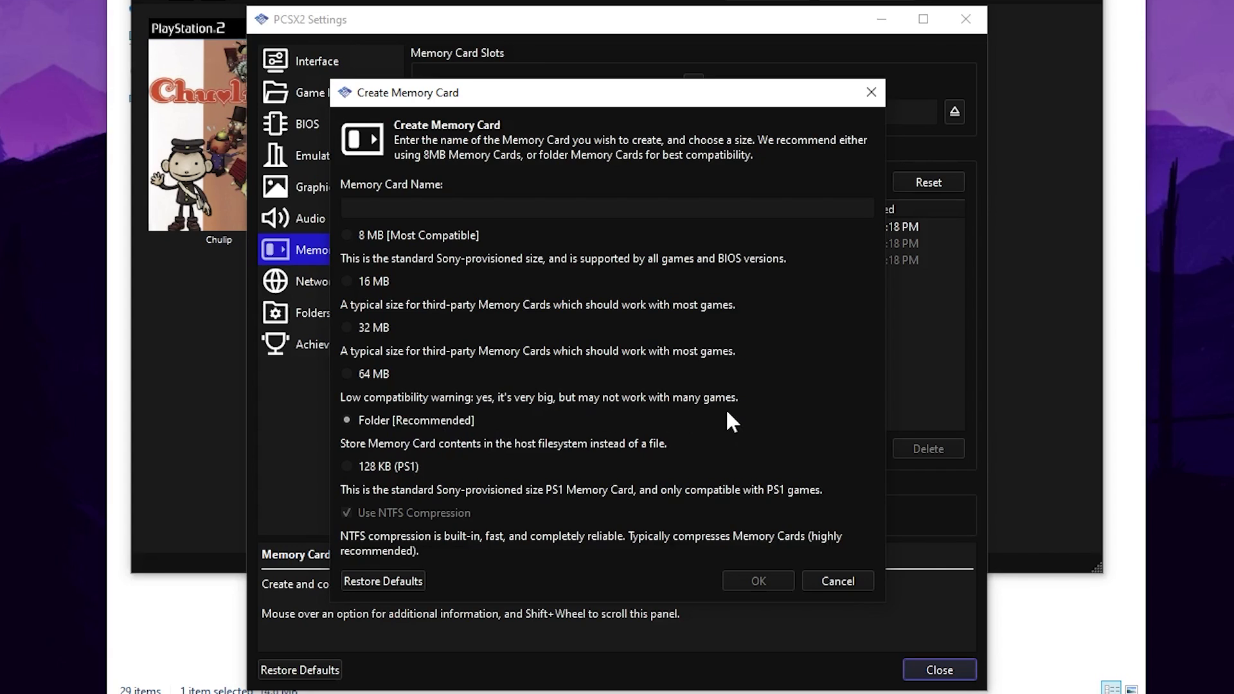
pyautogui.click(840, 578)
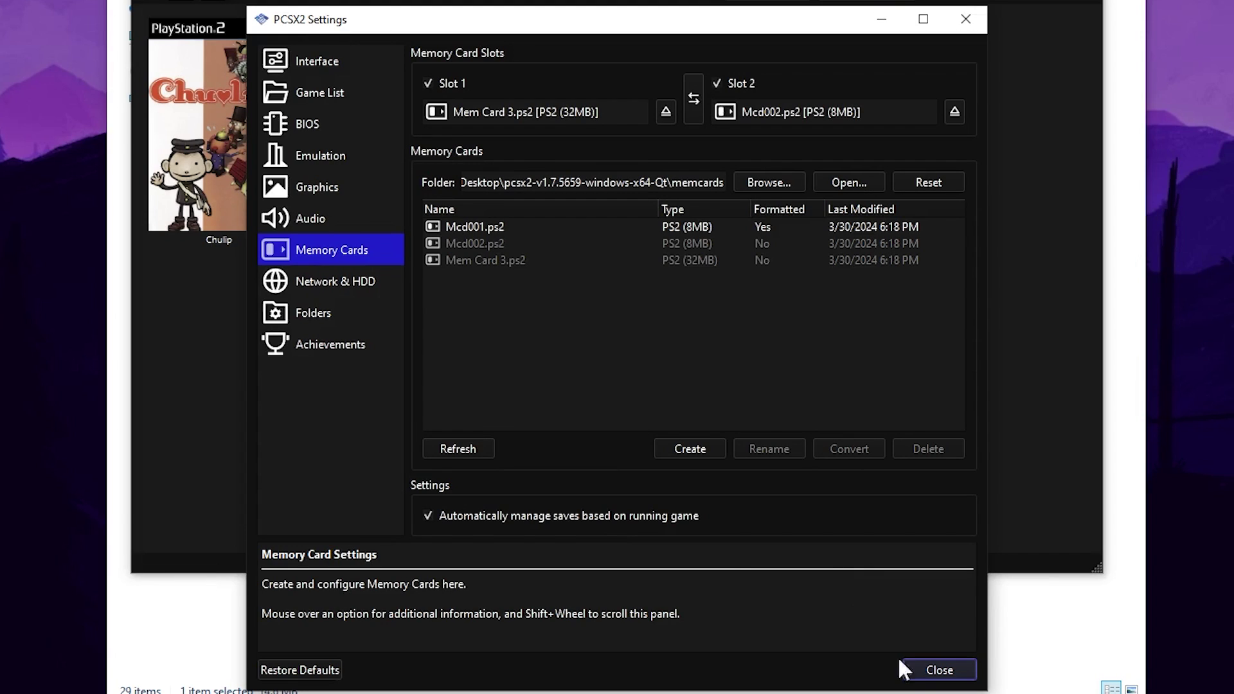
# Step: Close the memory card settings, then start Chulip and resize the game window
pyautogui.click(955, 672)
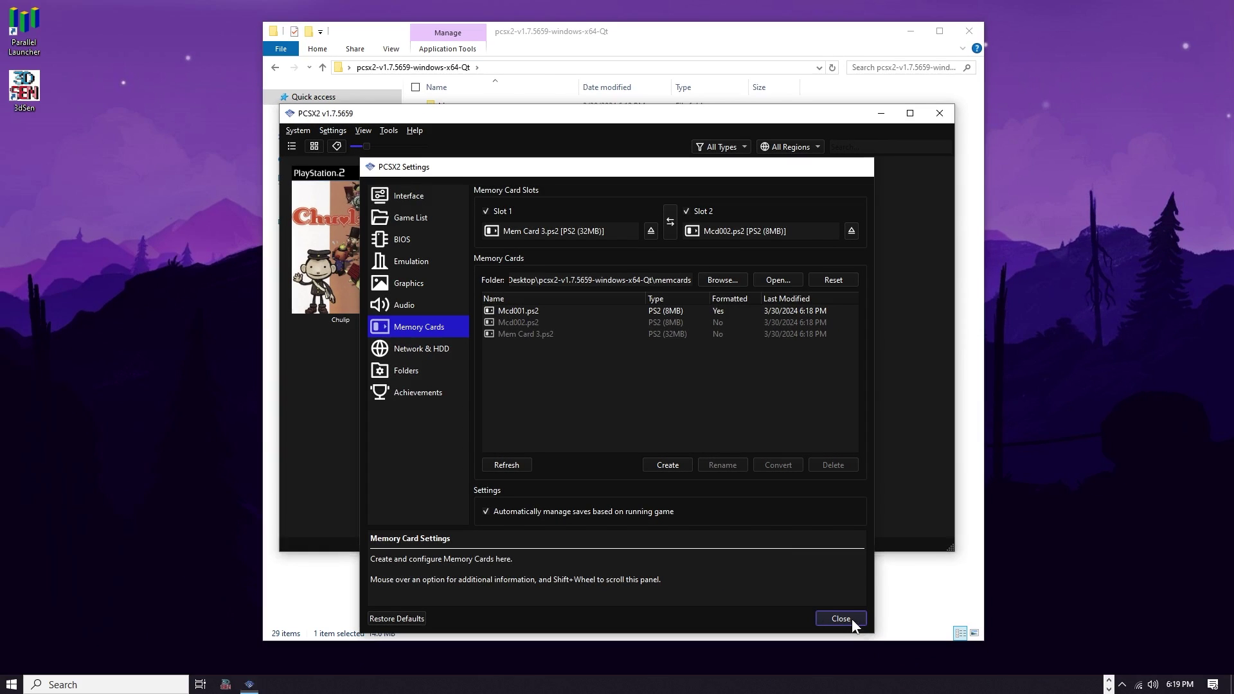
pyautogui.click(841, 619)
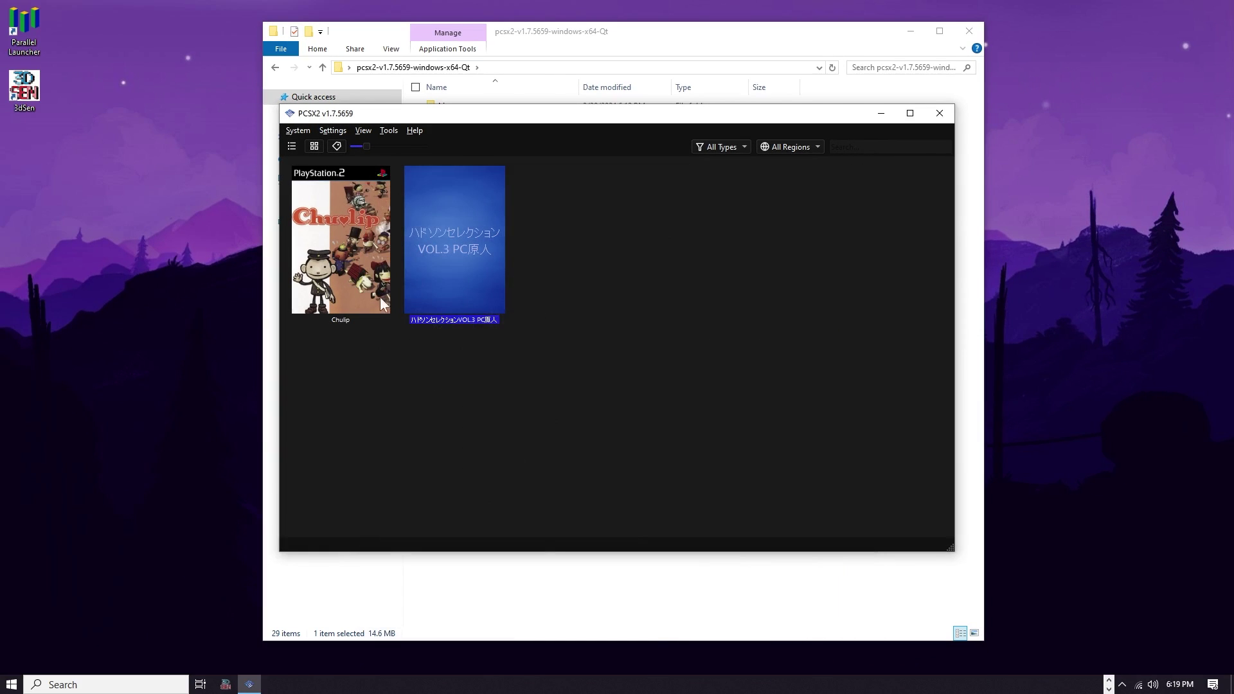
pyautogui.doubleClick(362, 279)
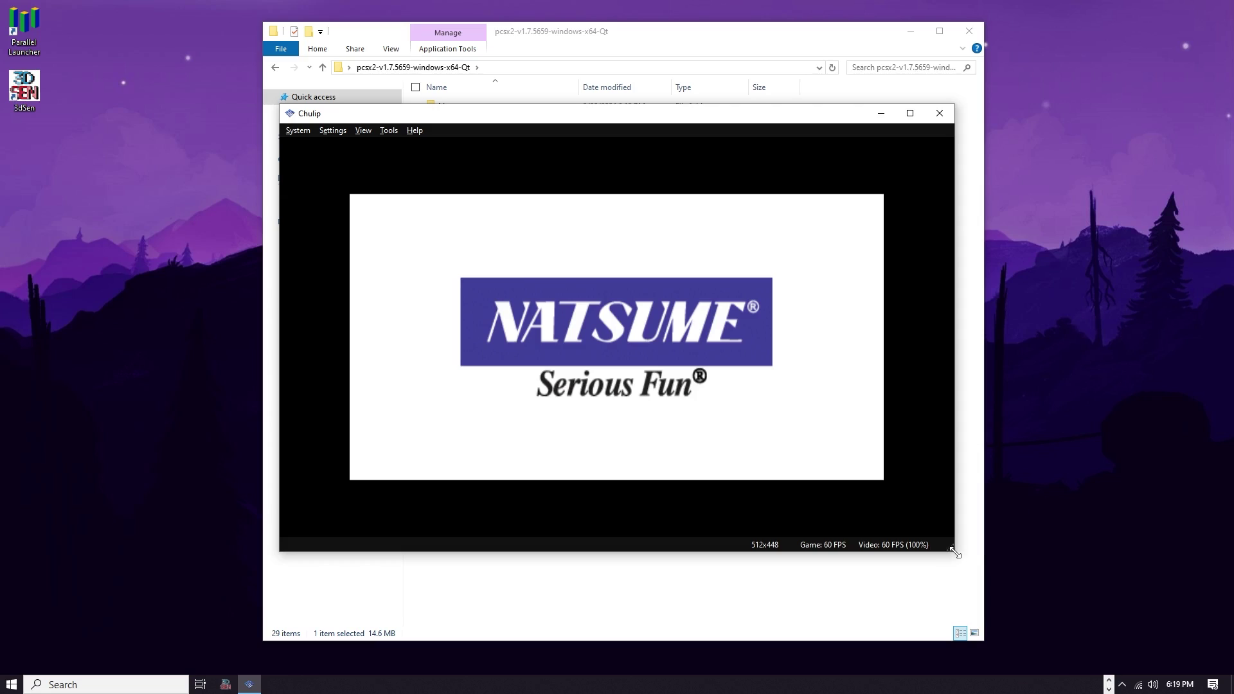
pyautogui.moveTo(956, 553); pyautogui.dragTo(982, 640)
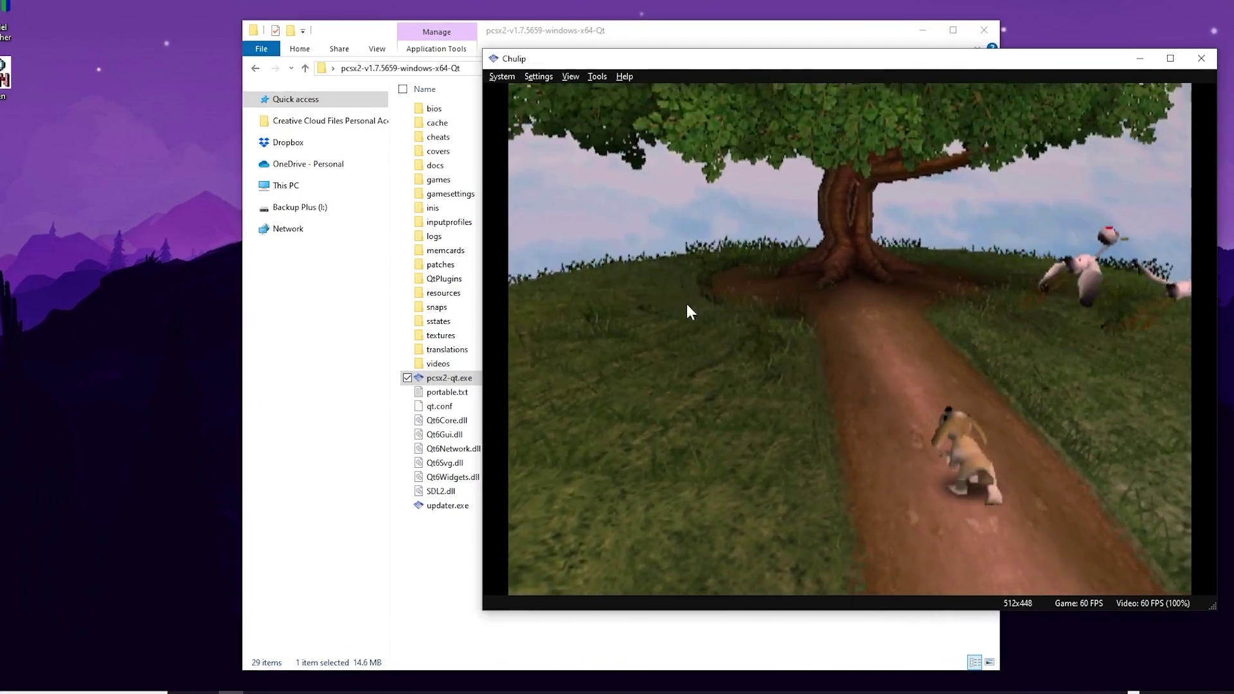
# Step: Set the graphics adapter to NVIDIA GeForce GTX 1080, keeping the settings window beside the running game
pyautogui.click(537, 77)
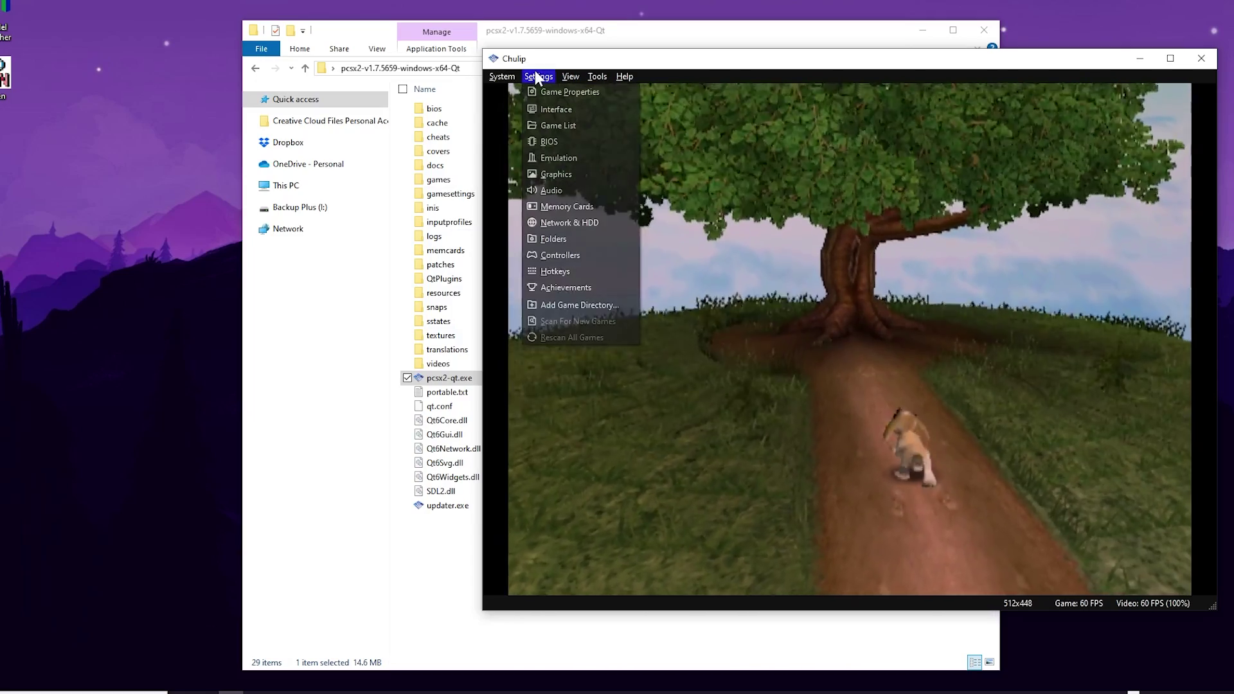
pyautogui.click(555, 173)
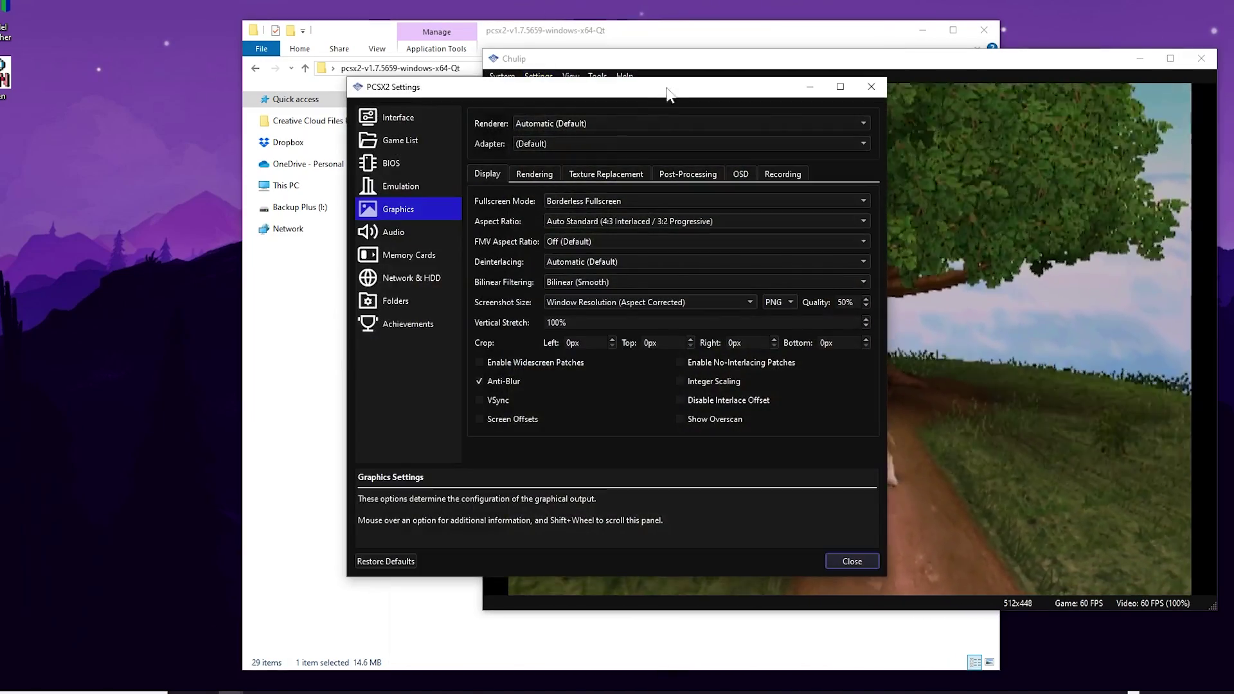
pyautogui.moveTo(628, 90); pyautogui.dragTo(281, 93)
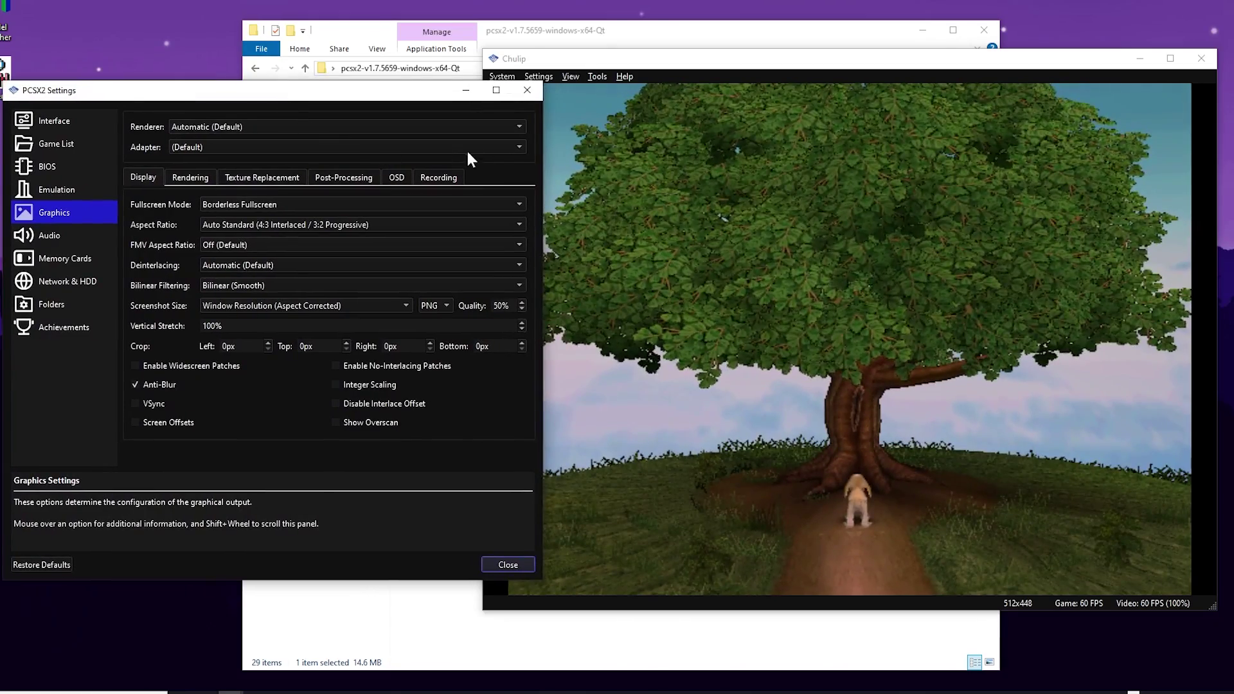
pyautogui.click(515, 148)
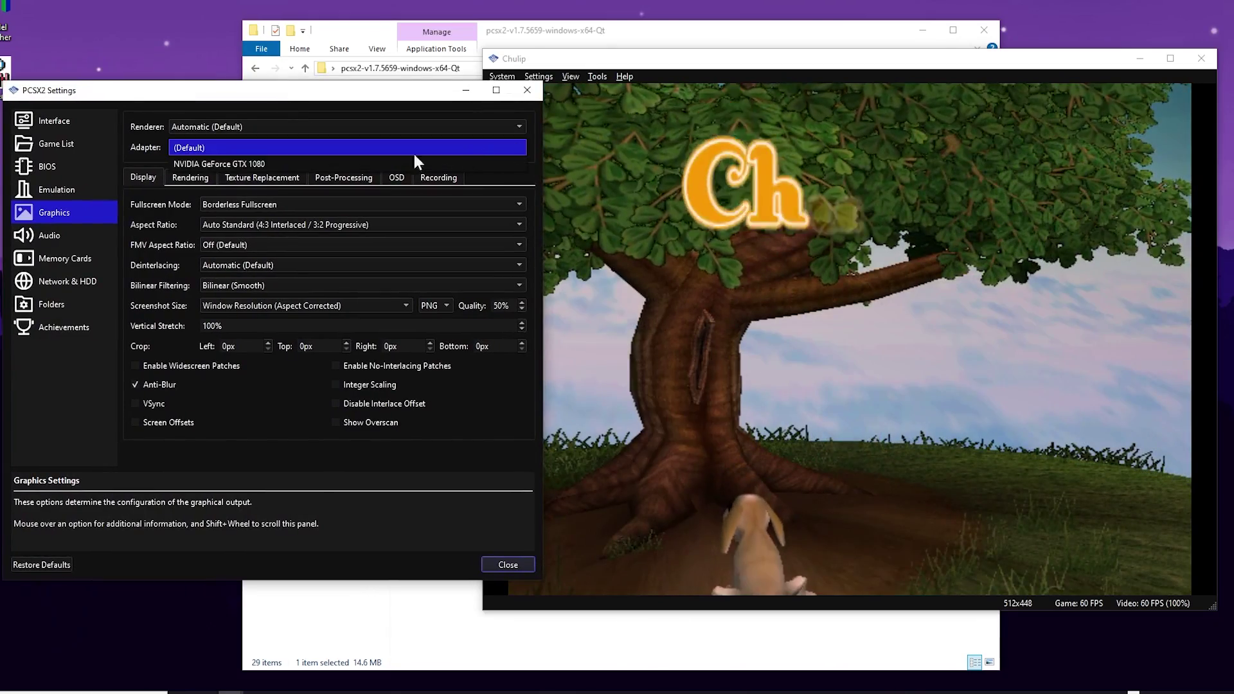
pyautogui.click(337, 163)
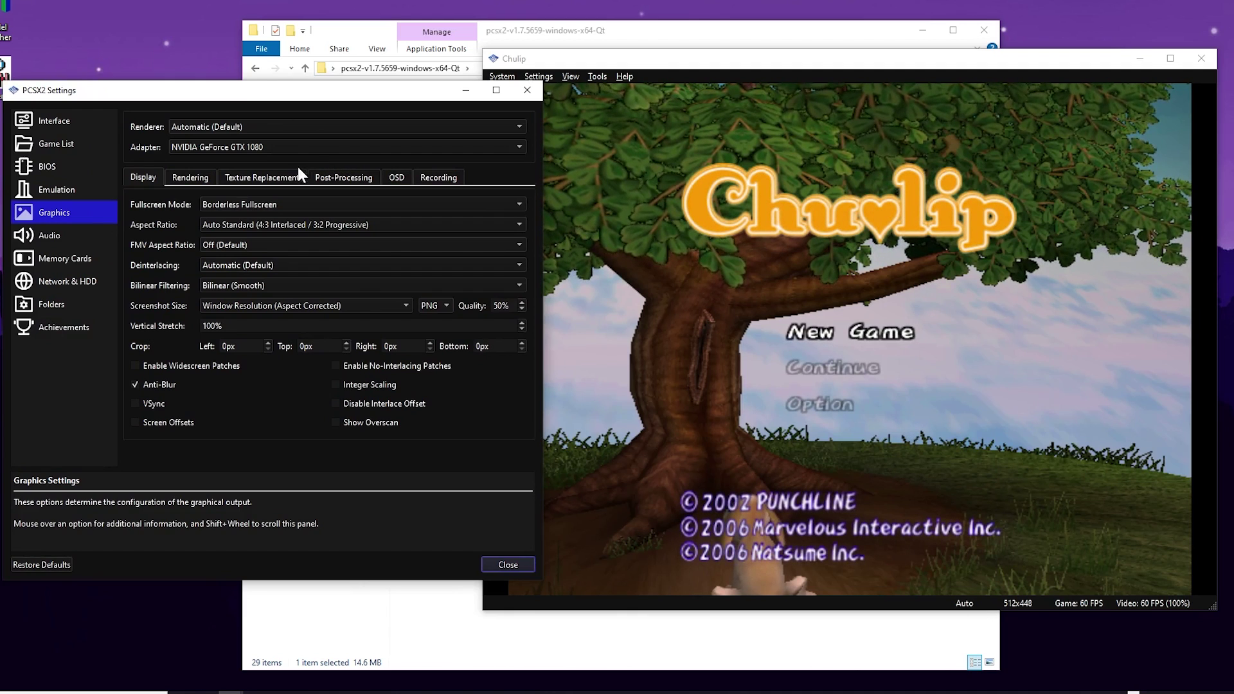
# Step: Set the internal rendering resolution to 3x Native (~1080p)
pyautogui.click(197, 179)
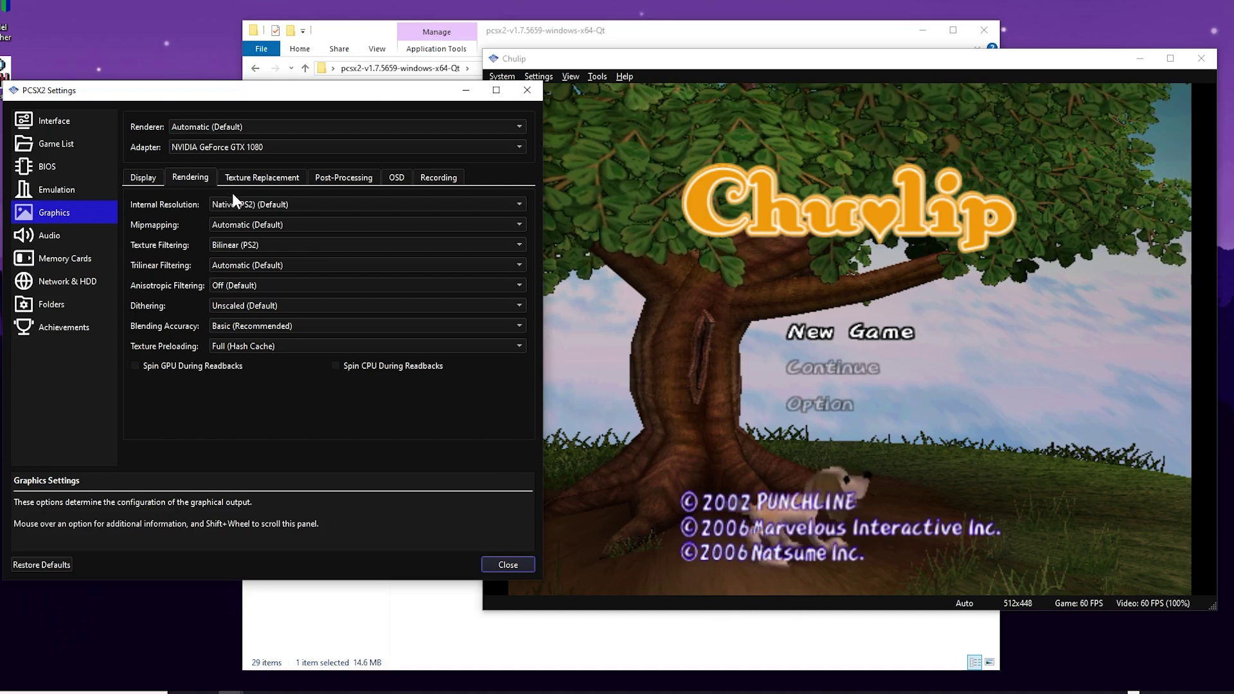
pyautogui.click(312, 207)
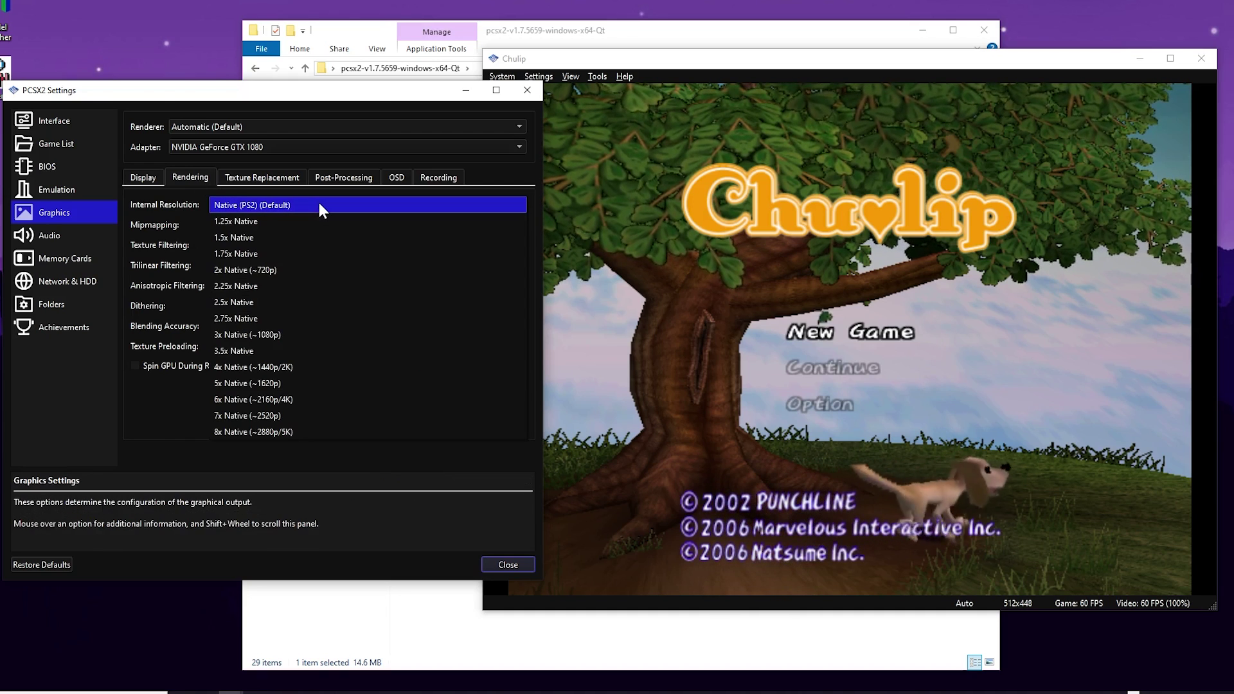
pyautogui.click(280, 333)
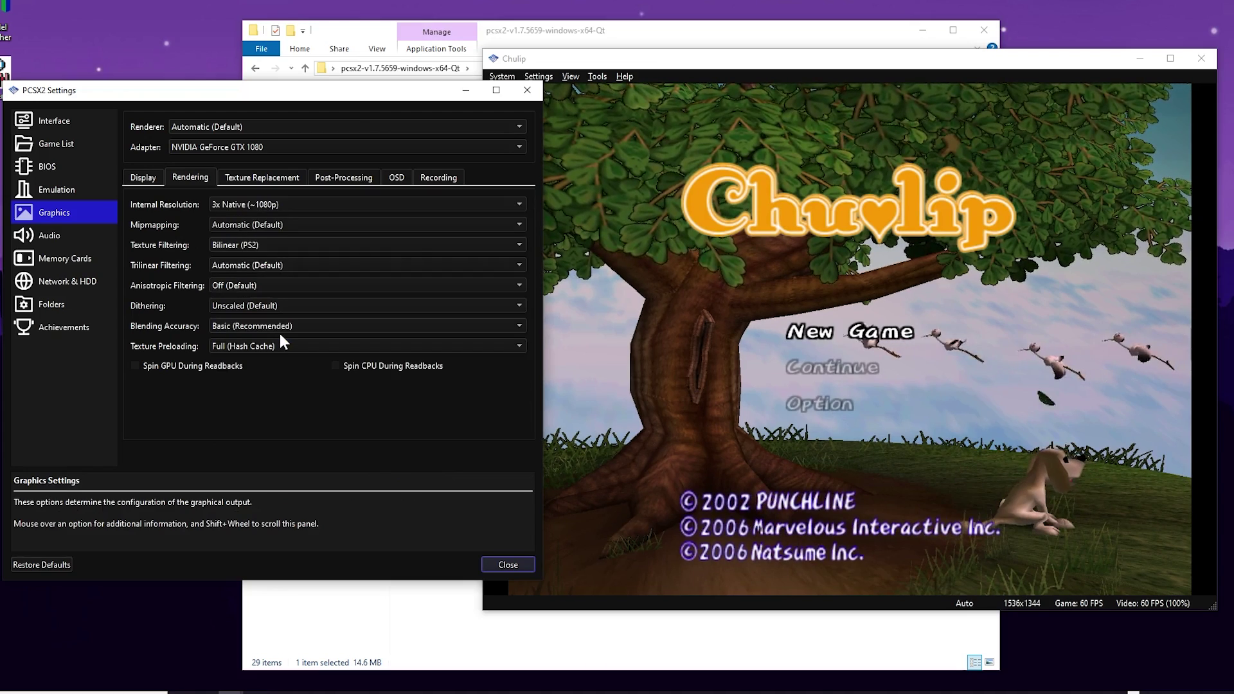
# Step: Set anisotropic filtering to 16x, check the running Chulip game, and return to the graphics settings
pyautogui.moveTo(279, 327)
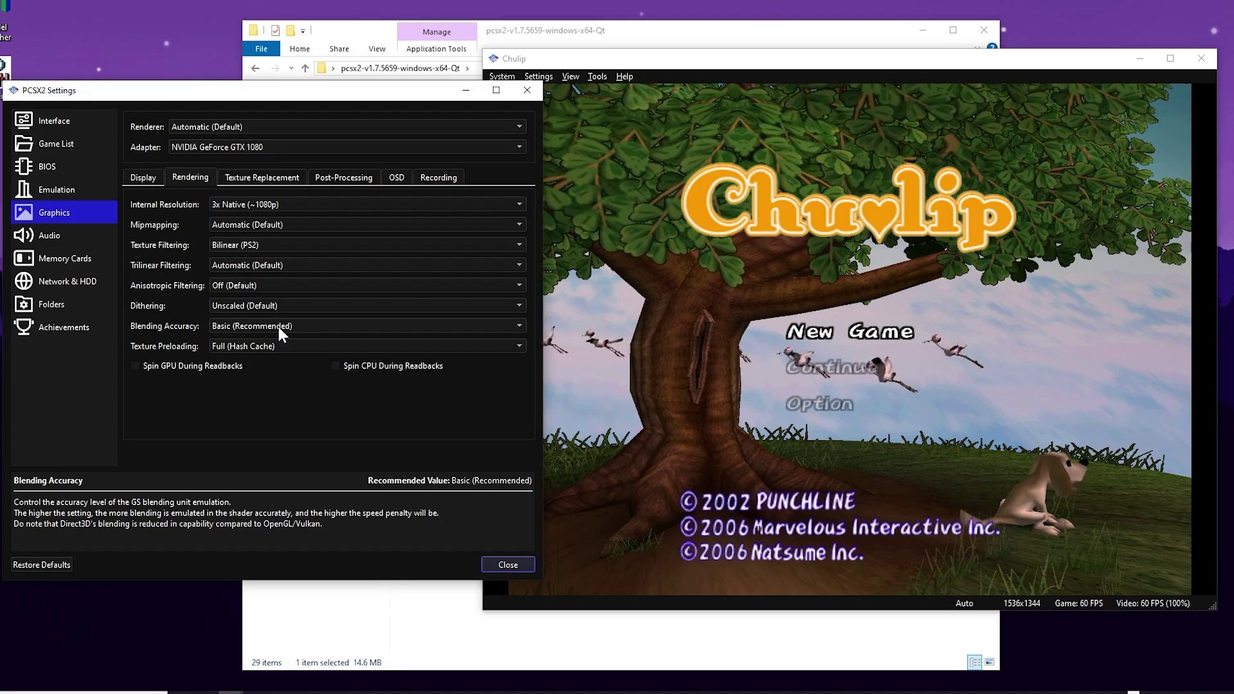
pyautogui.click(329, 286)
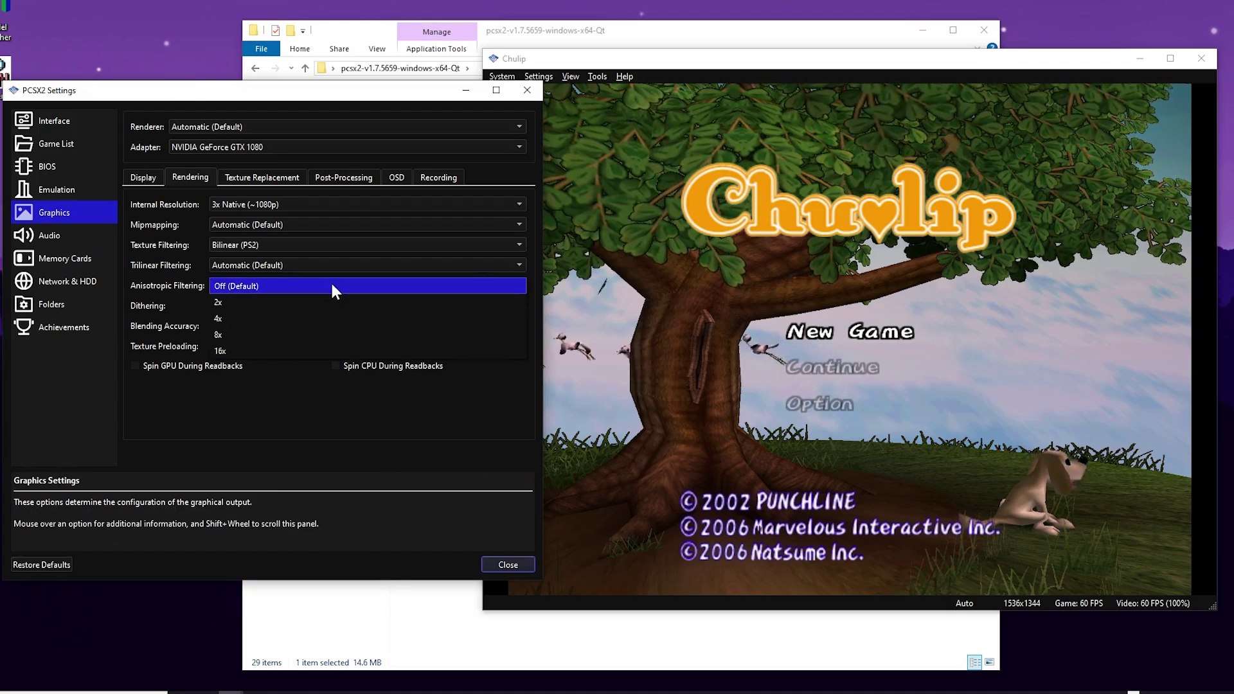
pyautogui.click(313, 345)
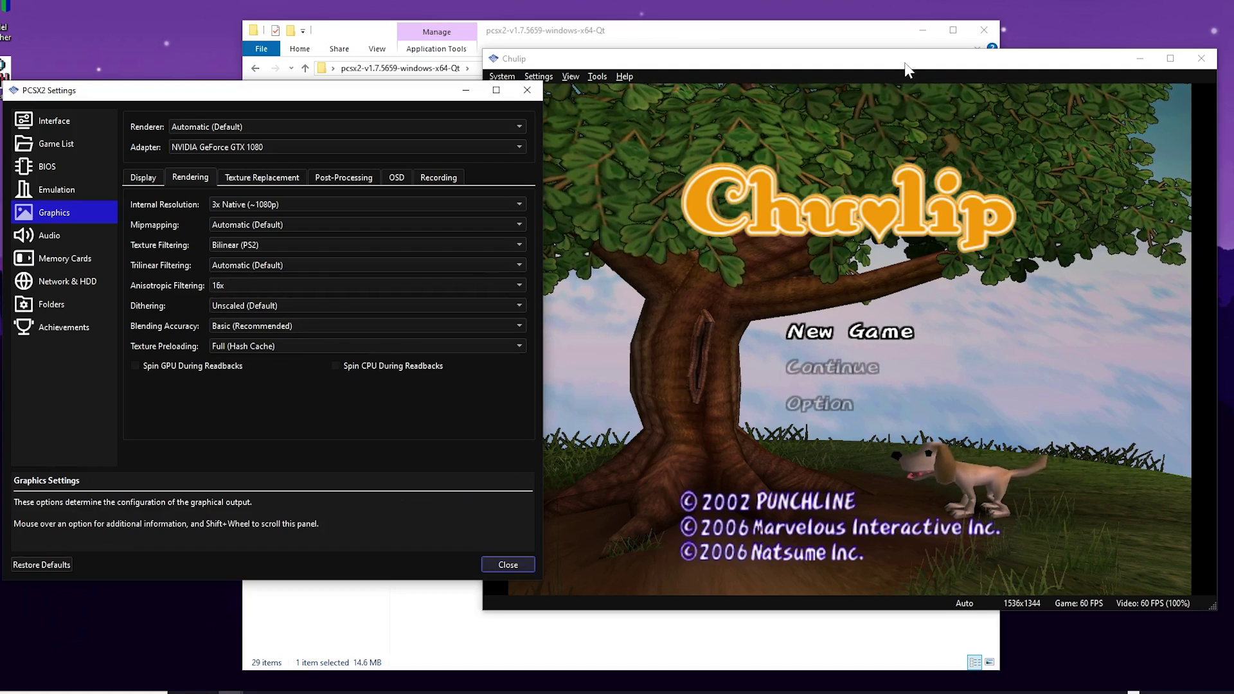
pyautogui.click(1029, 472)
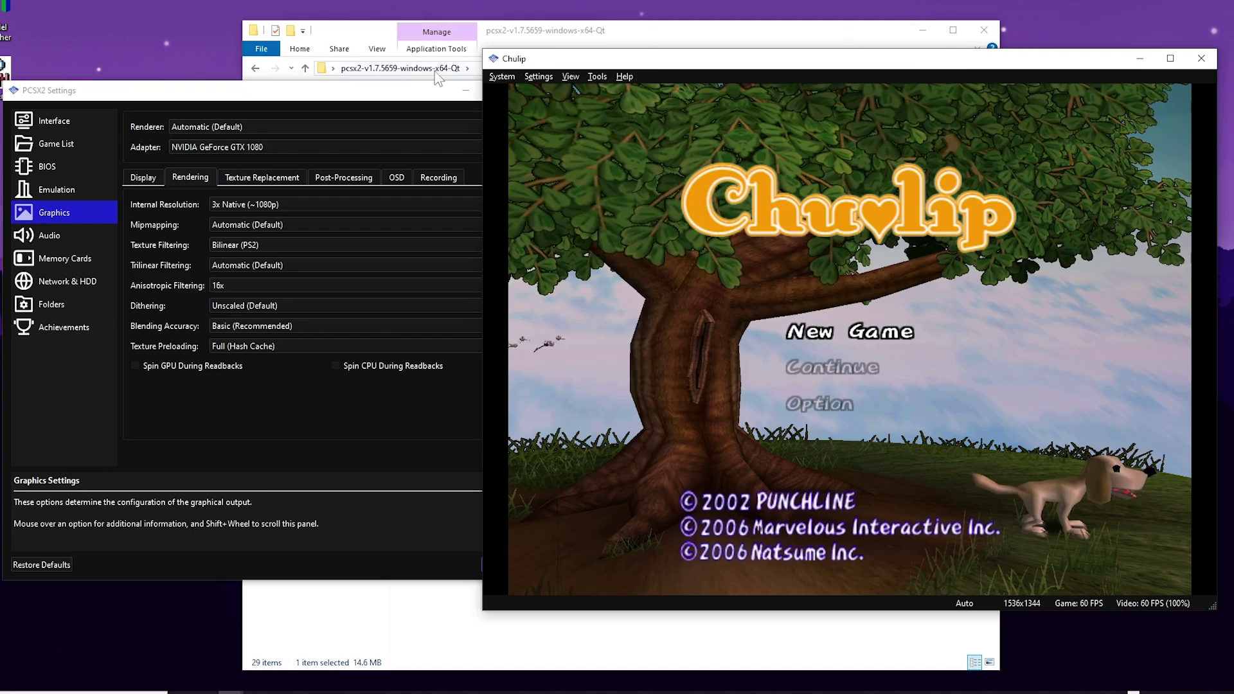
pyautogui.click(399, 97)
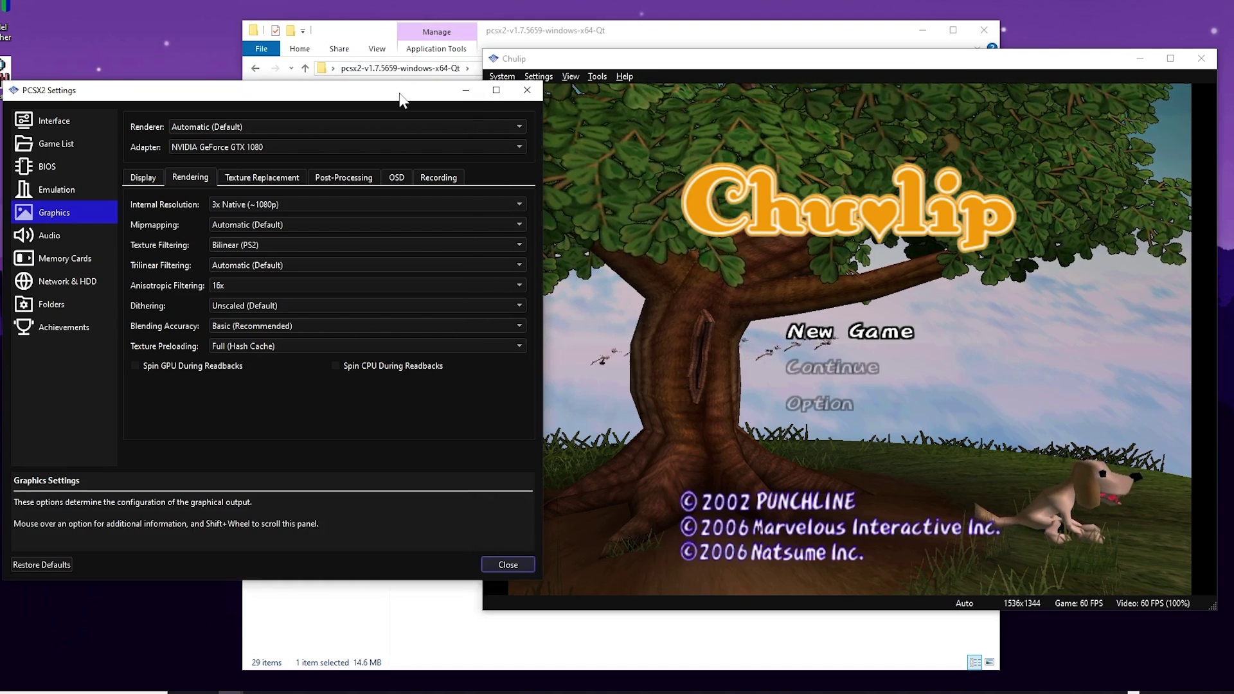
# Step: Turn FXAA post-processing on and off again, and view the texture replacement options before returning to the rendering settings
pyautogui.click(344, 178)
pyautogui.click(141, 239)
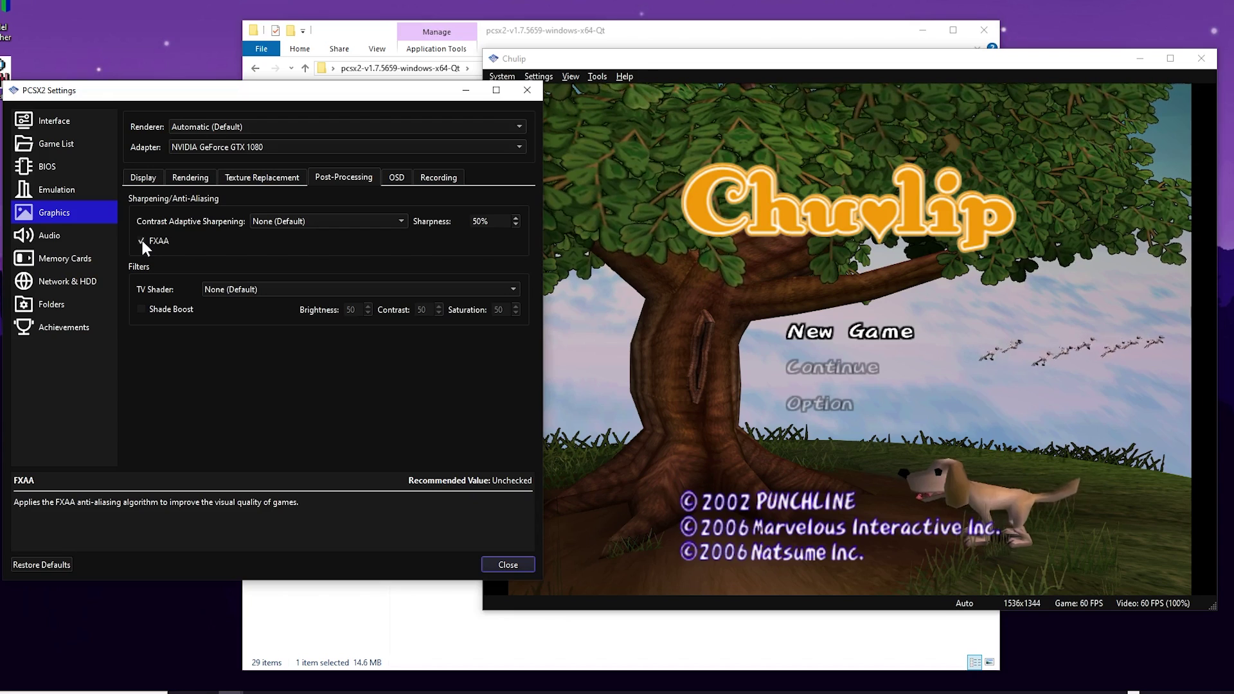
pyautogui.click(141, 240)
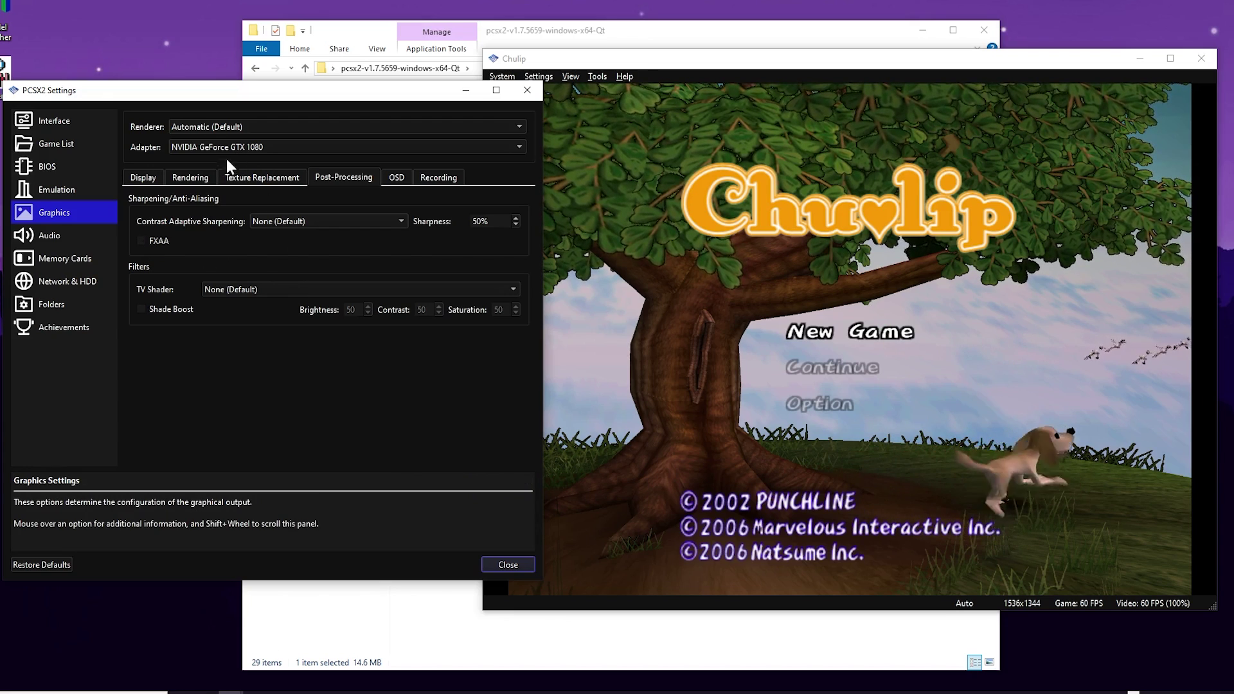
pyautogui.click(254, 176)
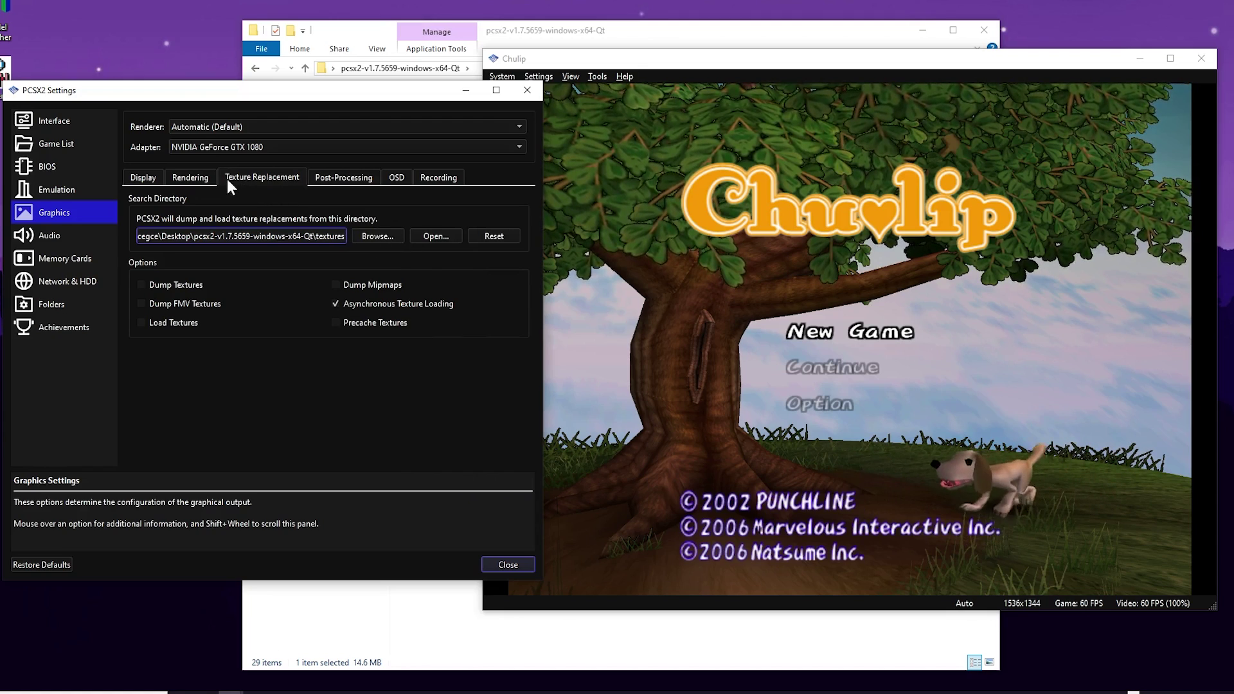
pyautogui.click(192, 178)
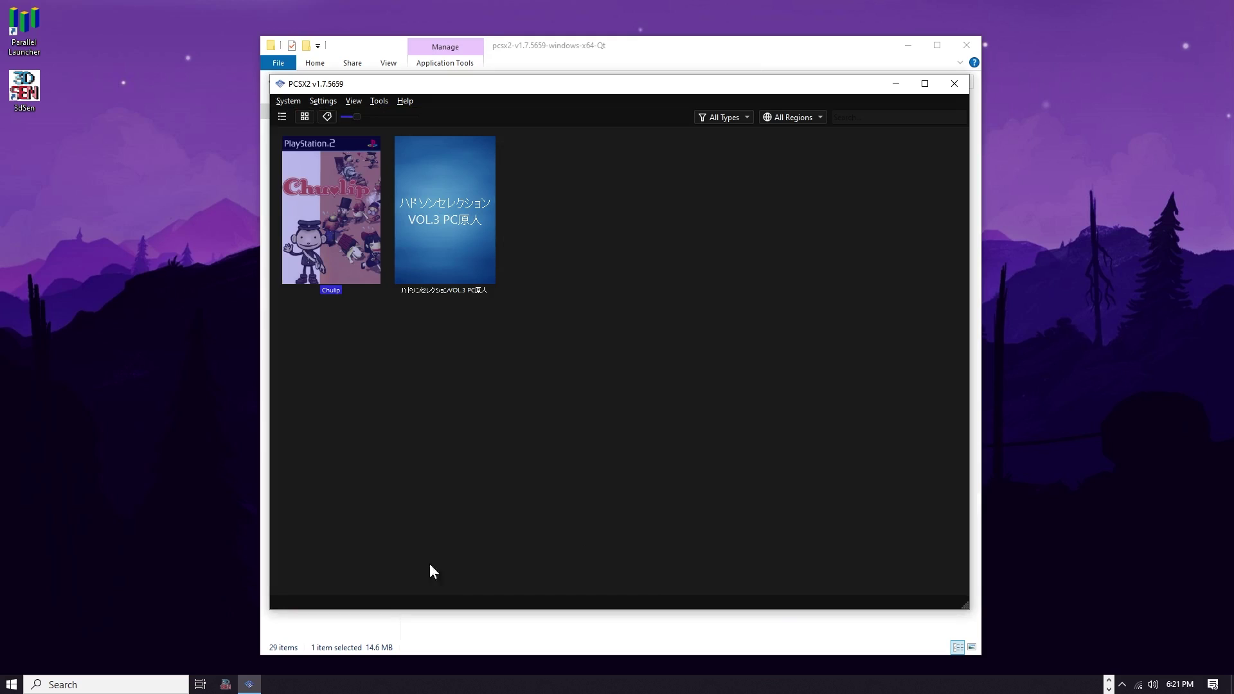
# Step: Switch to Chrome and look through the PCSX2 Wiki's list of playable games
pyautogui.click(1107, 680)
pyautogui.click(262, 685)
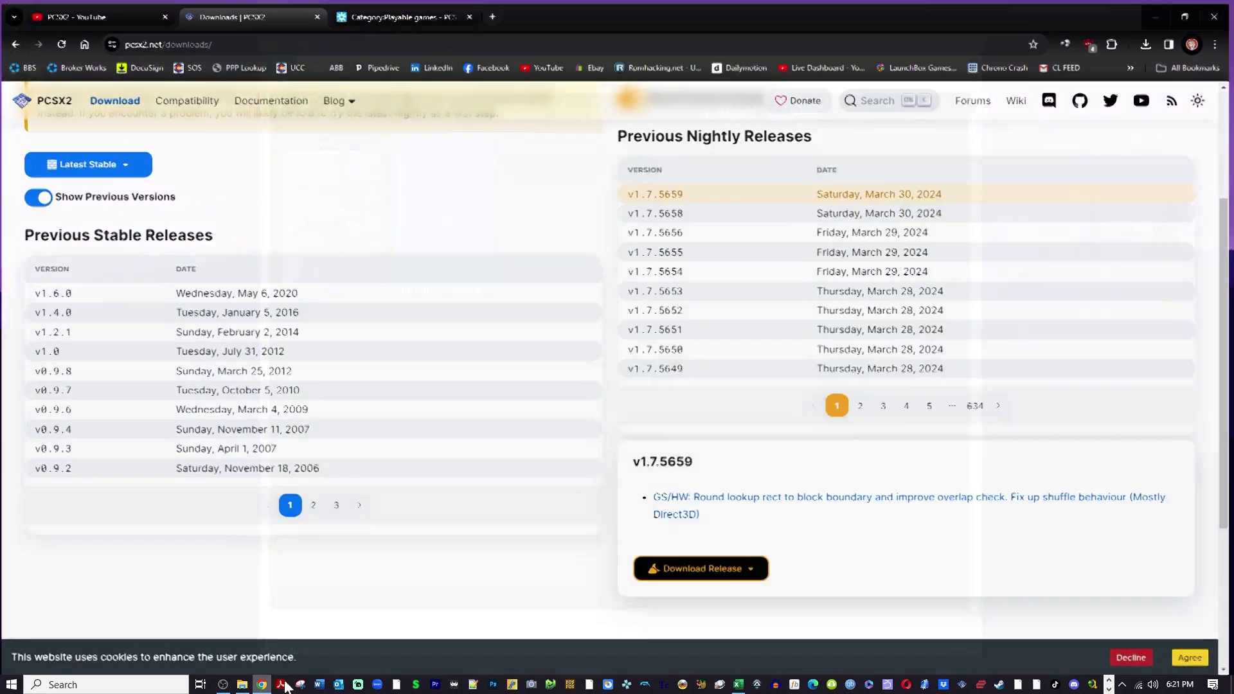
pyautogui.click(395, 13)
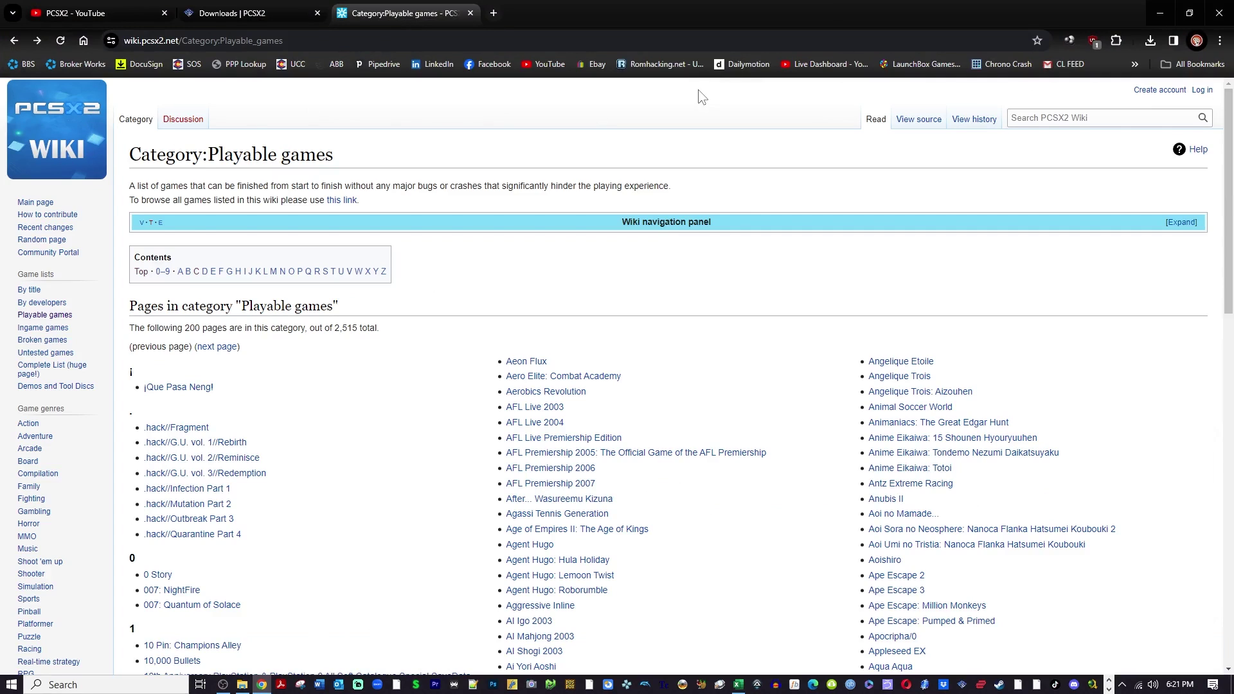
pyautogui.scroll(-8, 484, 268)
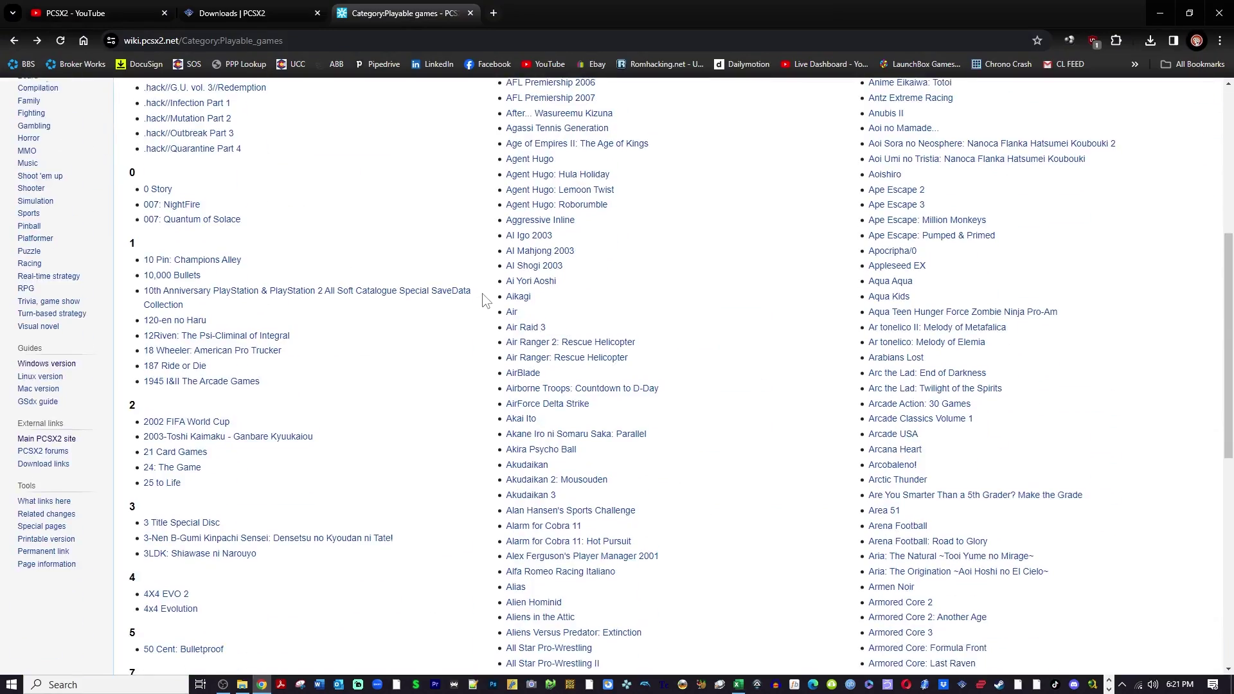
pyautogui.scroll(8, 483, 306)
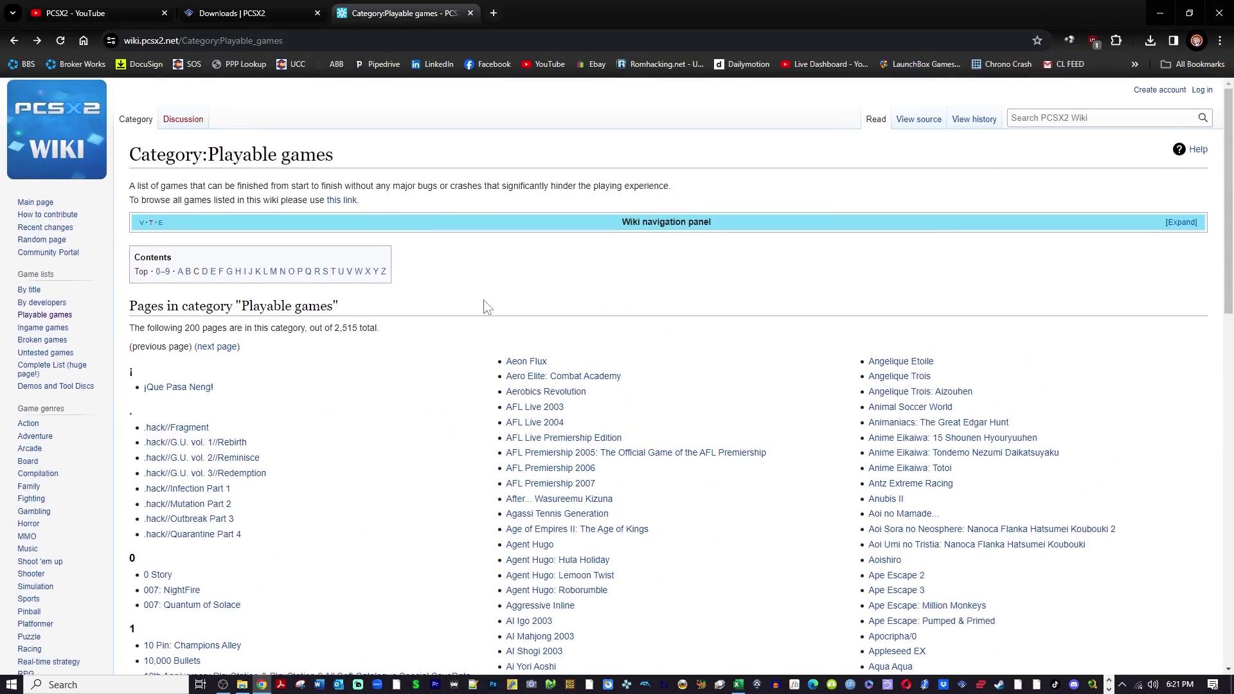
# Step: Open the Chulip page from the playable games under C and examine its Windows test configurations
pyautogui.click(196, 271)
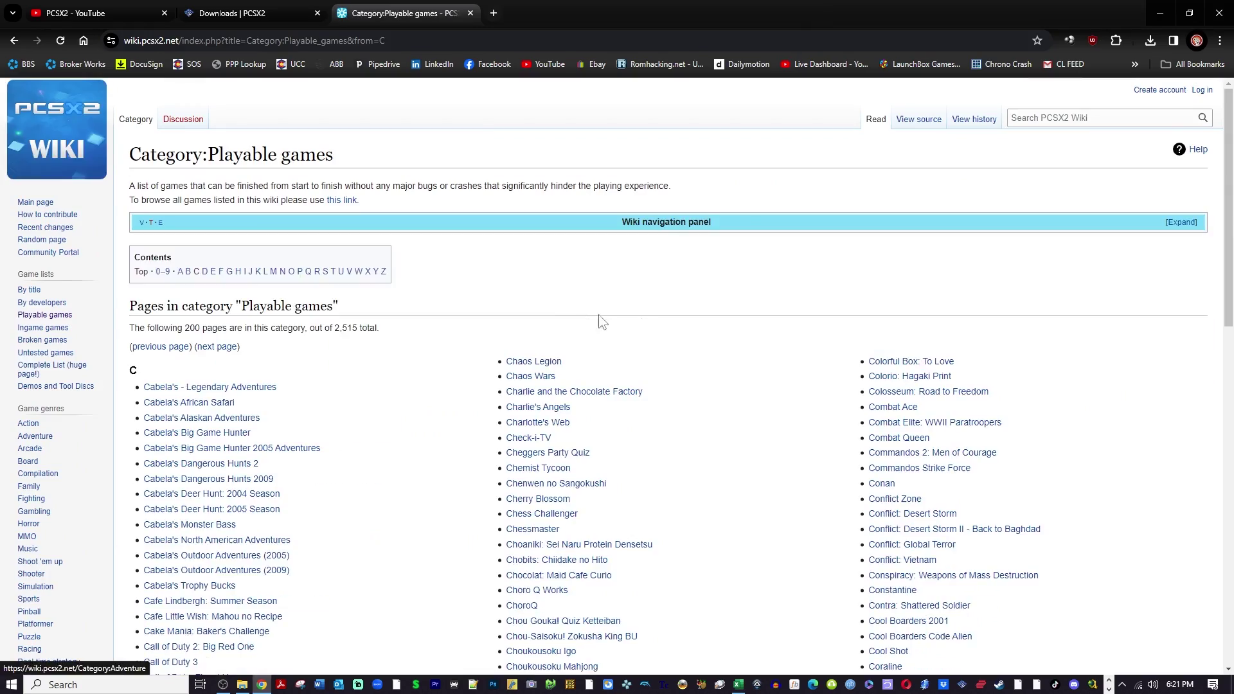
pyautogui.scroll(-1, 702, 338)
pyautogui.scroll(-5, 702, 338)
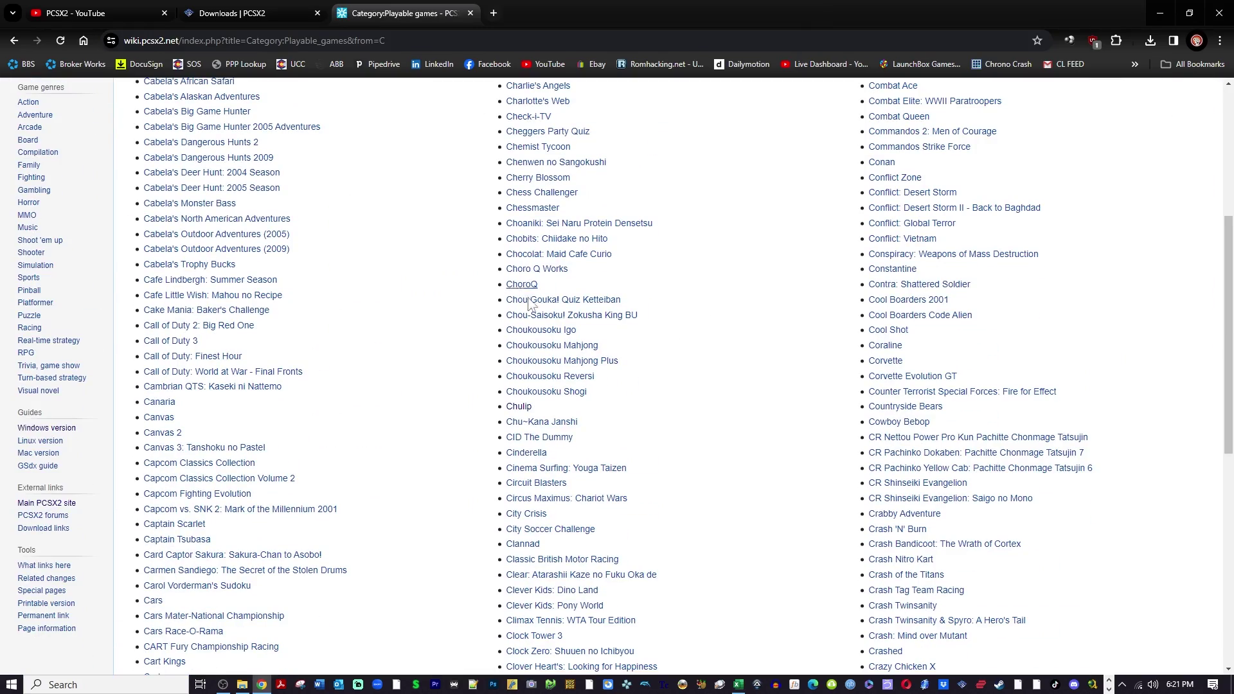
pyautogui.click(518, 408)
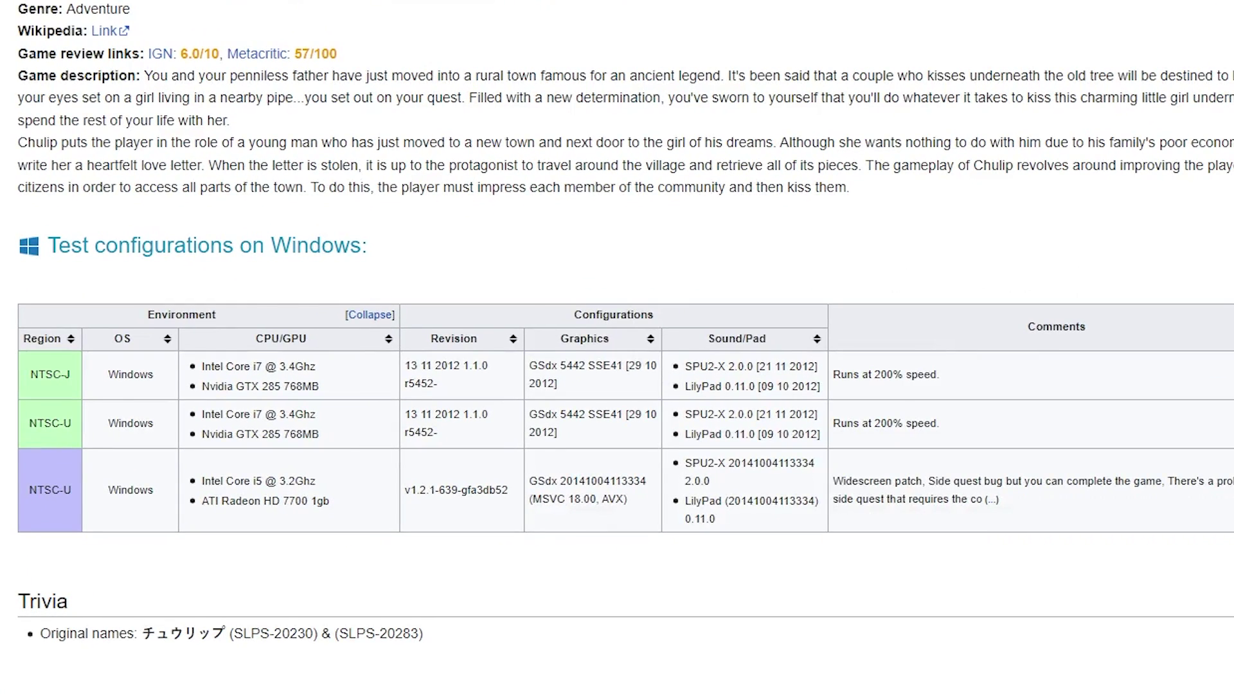
pyautogui.scroll(-1, 626, 373)
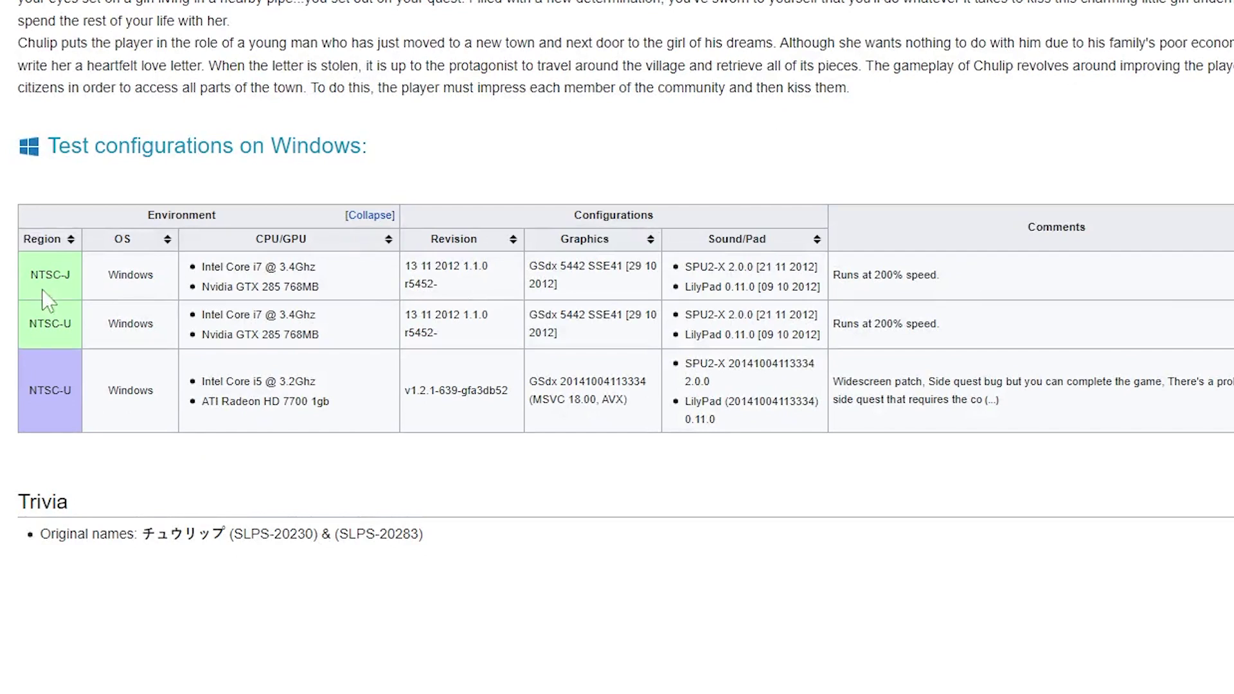